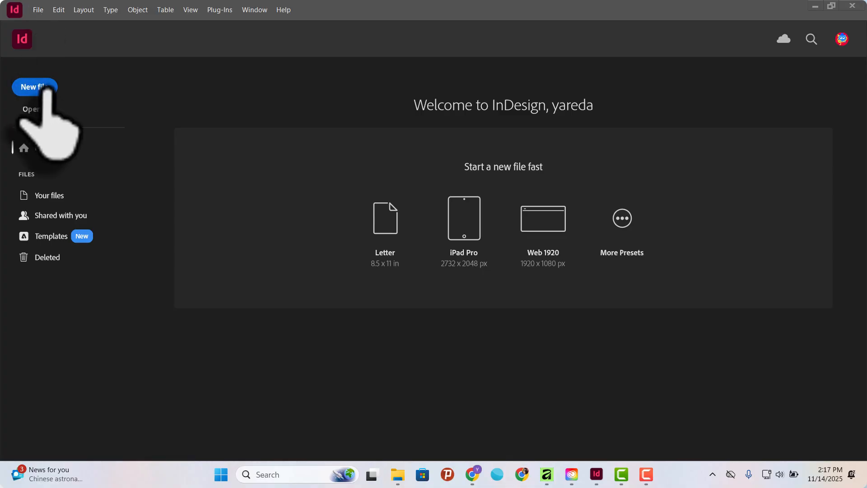
Start creating a new document to bring up its preset and page settings.
{"action": "left_click", "coordinate": [38, 10]}
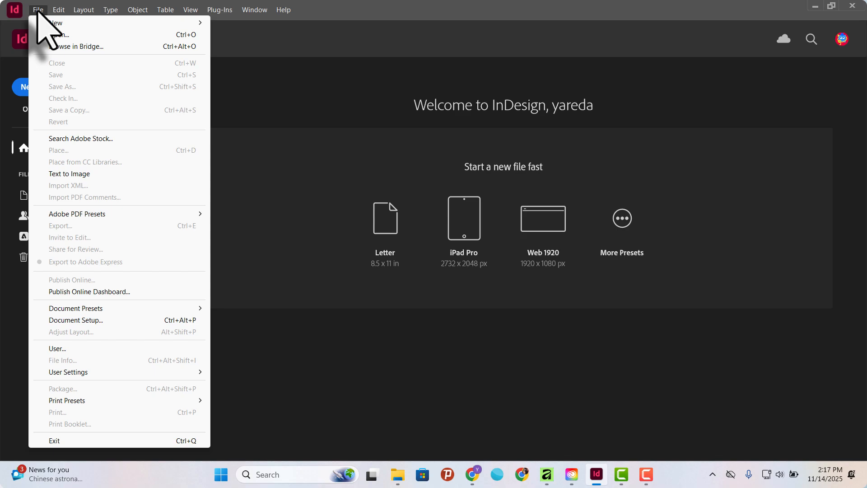
{"action": "mouse_move", "coordinate": [43, 23]}
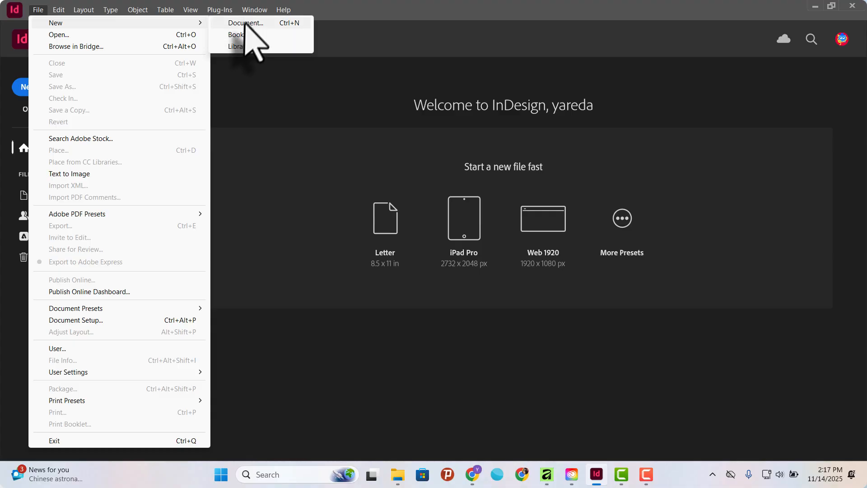
{"action": "left_click", "coordinate": [38, 10]}
{"action": "left_click", "coordinate": [39, 10]}
{"action": "mouse_move", "coordinate": [54, 22]}
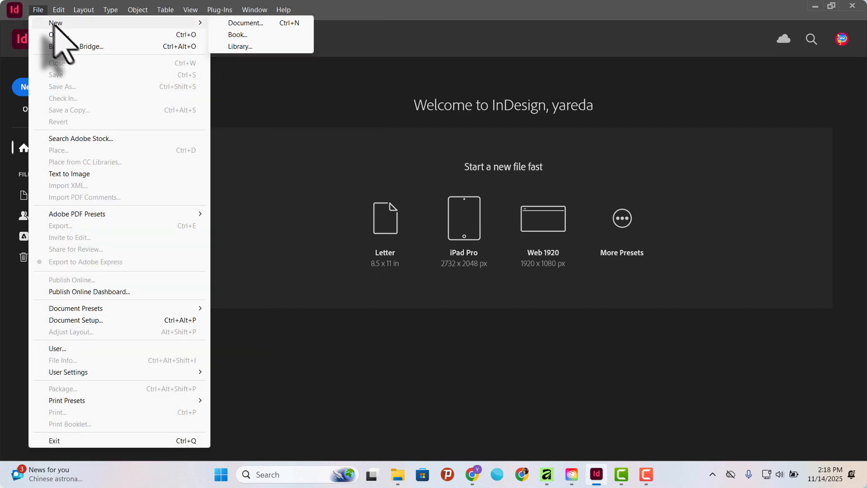
{"action": "left_click", "coordinate": [246, 23]}
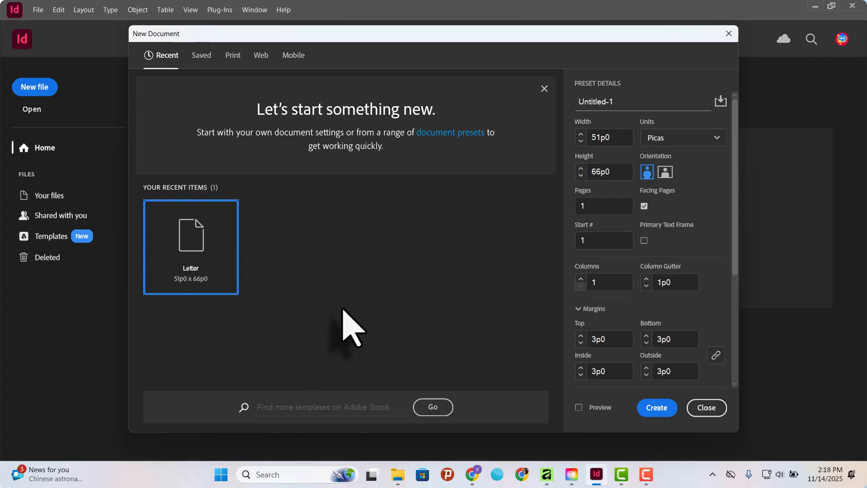
Browse the document preset categories, expand the full list of blank print presets and select A4.
{"action": "left_click", "coordinate": [202, 55]}
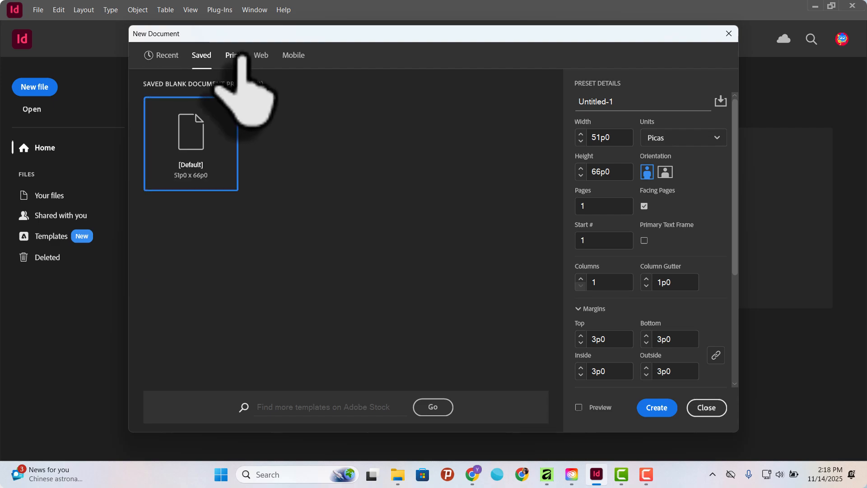
{"action": "left_click", "coordinate": [241, 55]}
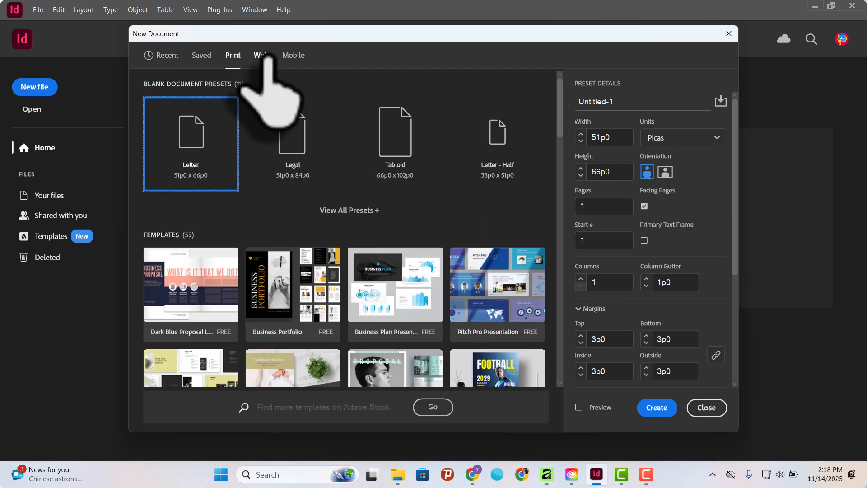
{"action": "left_click", "coordinate": [267, 56]}
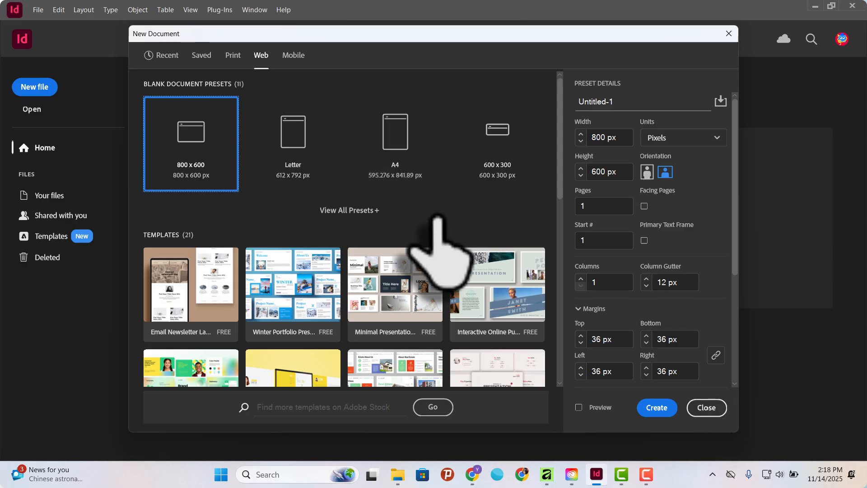
{"action": "left_click", "coordinate": [293, 55]}
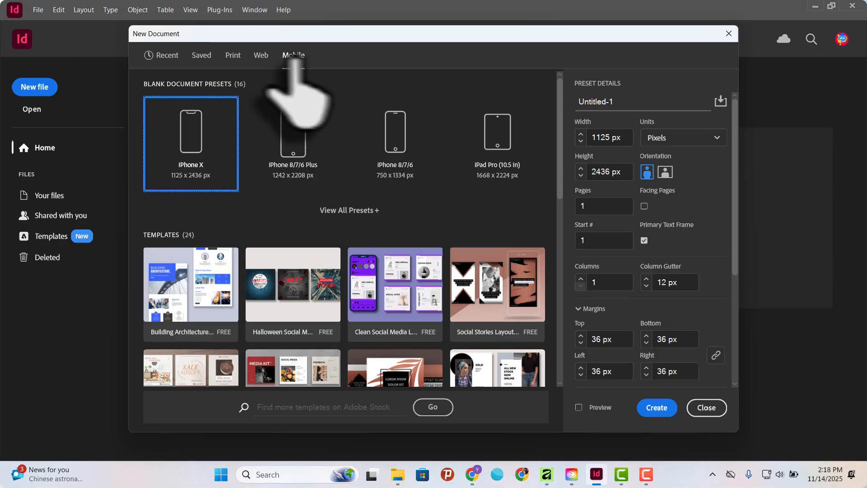
{"action": "left_click", "coordinate": [233, 55]}
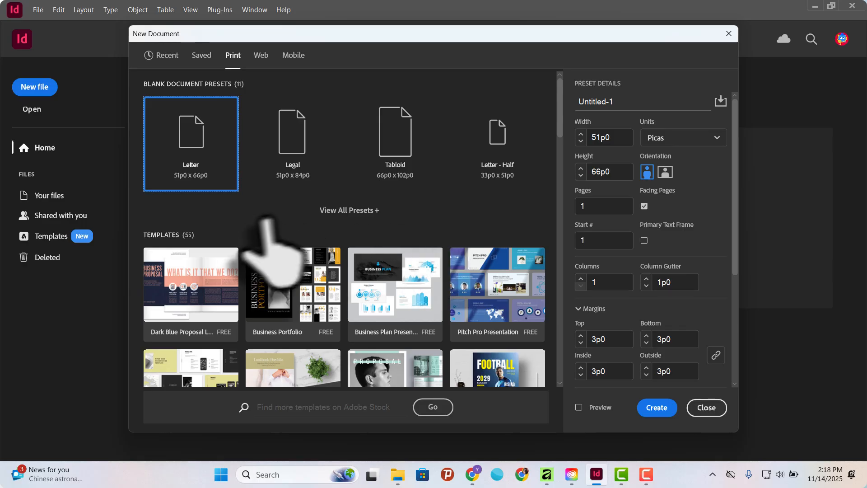
{"action": "left_click", "coordinate": [346, 209]}
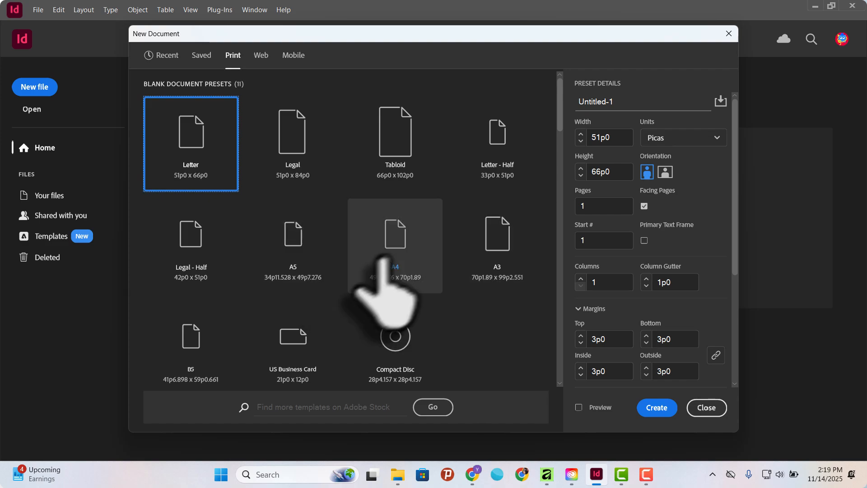
{"action": "scroll", "coordinate": [308, 315], "scroll_direction": "down", "scroll_amount": 1}
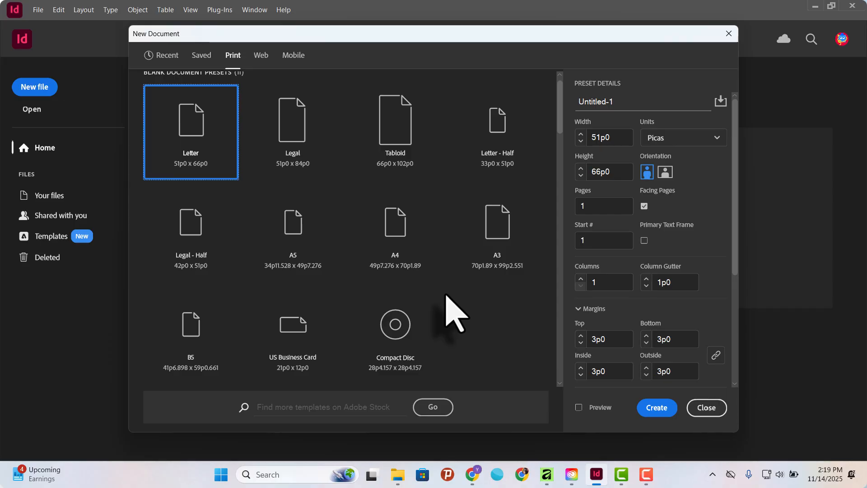
{"action": "left_click", "coordinate": [397, 228]}
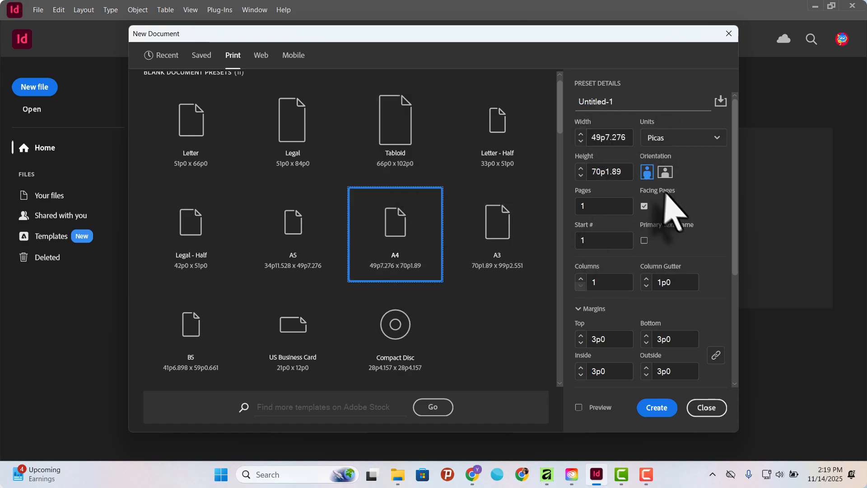
Set the new document's measurement units to Centimeters.
{"action": "left_click", "coordinate": [607, 169]}
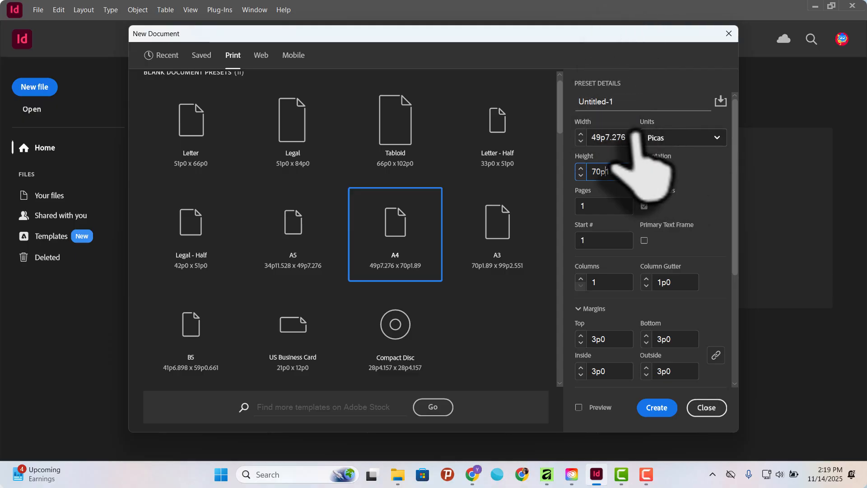
{"action": "left_click", "coordinate": [678, 137]}
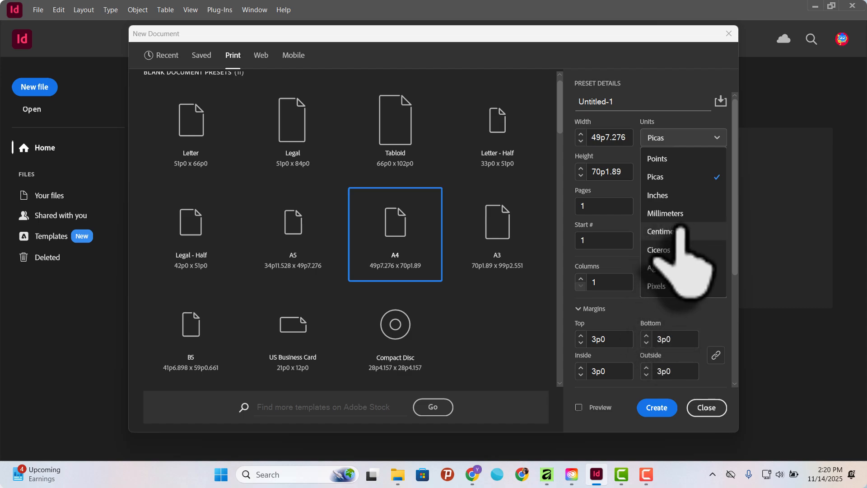
{"action": "key", "text": "Escape"}
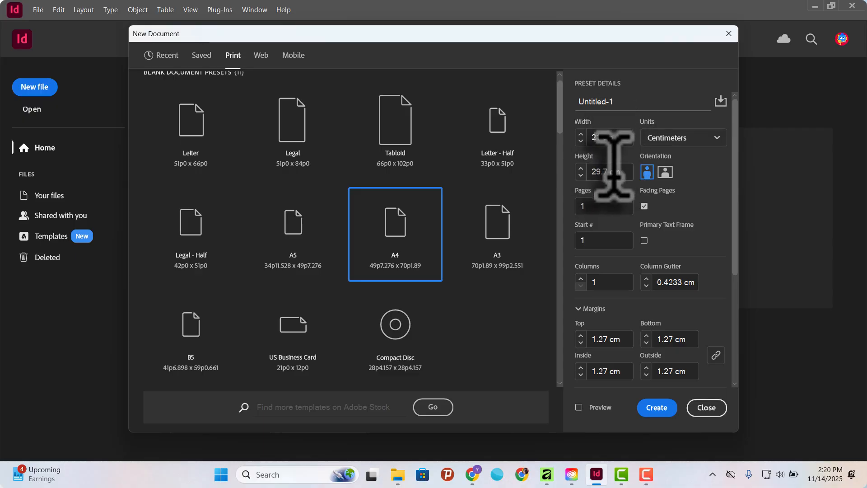
Name the new document "part 1".
{"action": "left_click_drag", "start_coordinate": [626, 99], "coordinate": [572, 95]}
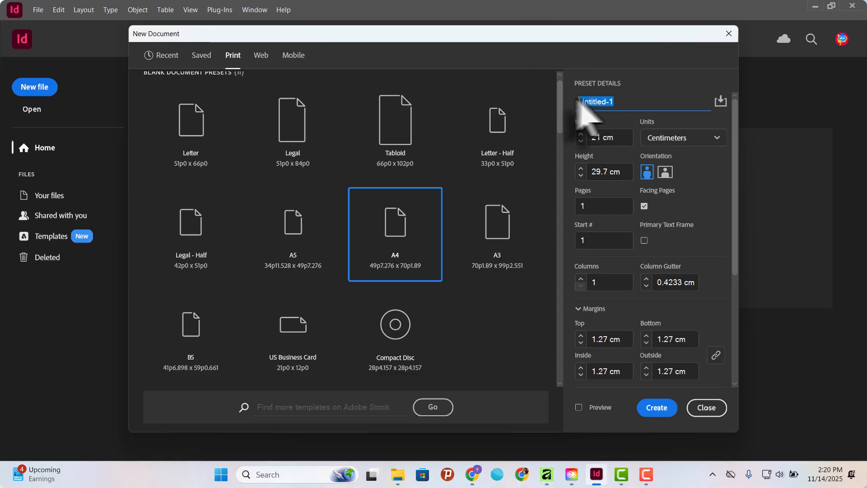
{"action": "left_click", "coordinate": [637, 99]}
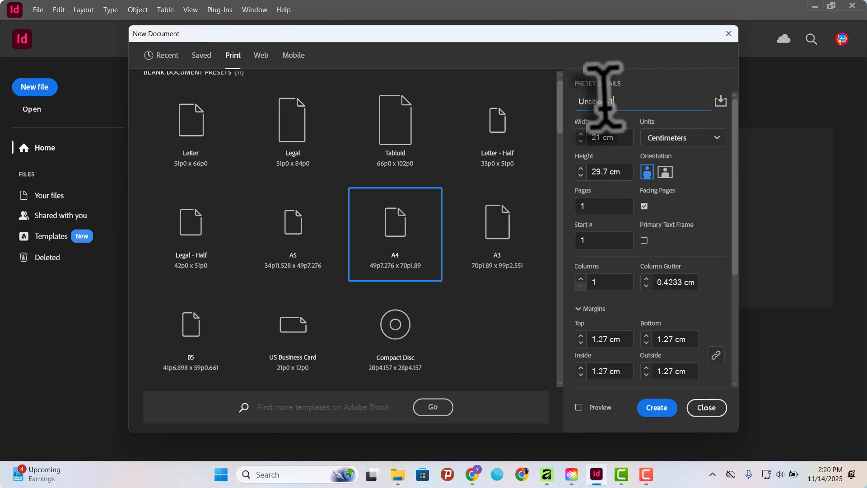
{"action": "left_click_drag", "start_coordinate": [608, 97], "coordinate": [623, 97]}
{"action": "left_click", "coordinate": [621, 99]}
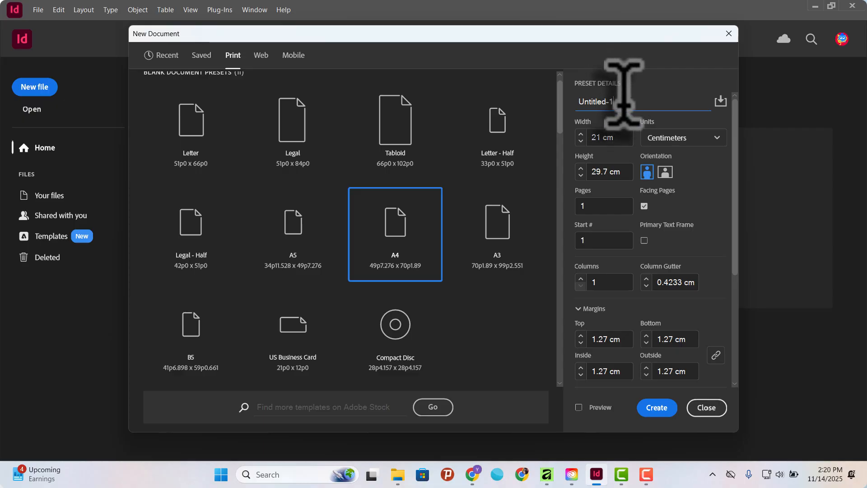
{"action": "left_click_drag", "start_coordinate": [623, 102], "coordinate": [576, 101]}
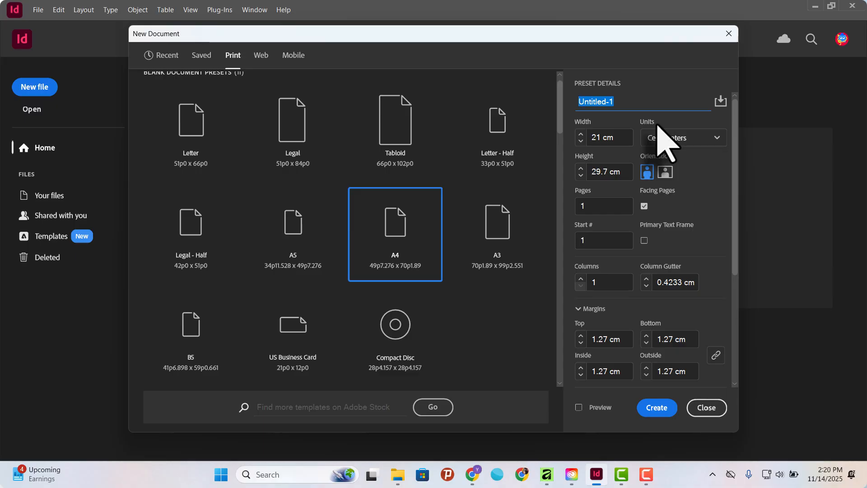
{"action": "type", "text": "part 1"}
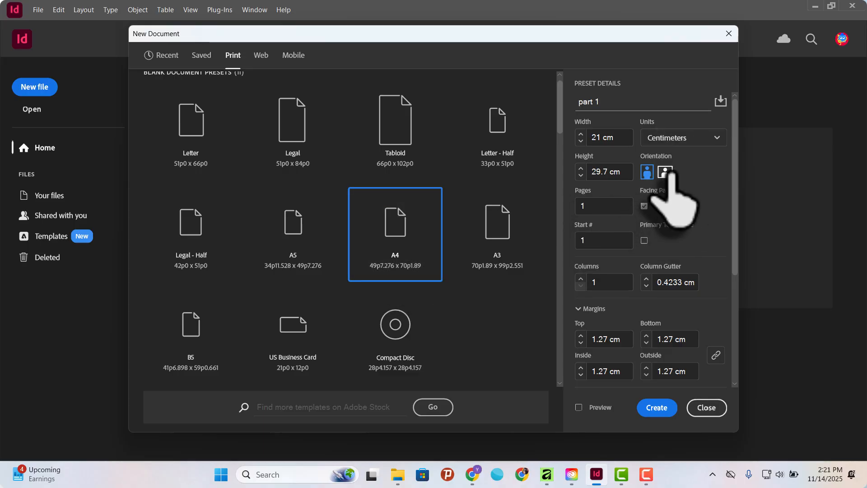
Switch the page orientation to landscape and back to portrait.
{"action": "left_click", "coordinate": [666, 172]}
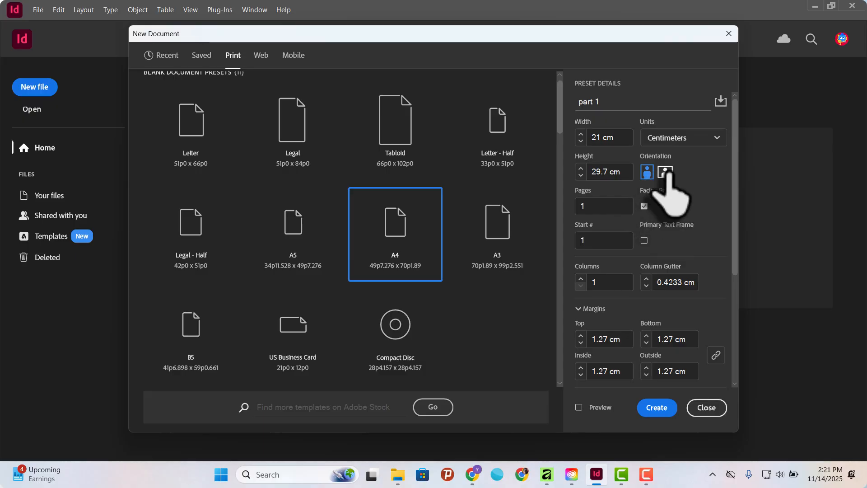
{"action": "left_click", "coordinate": [648, 172]}
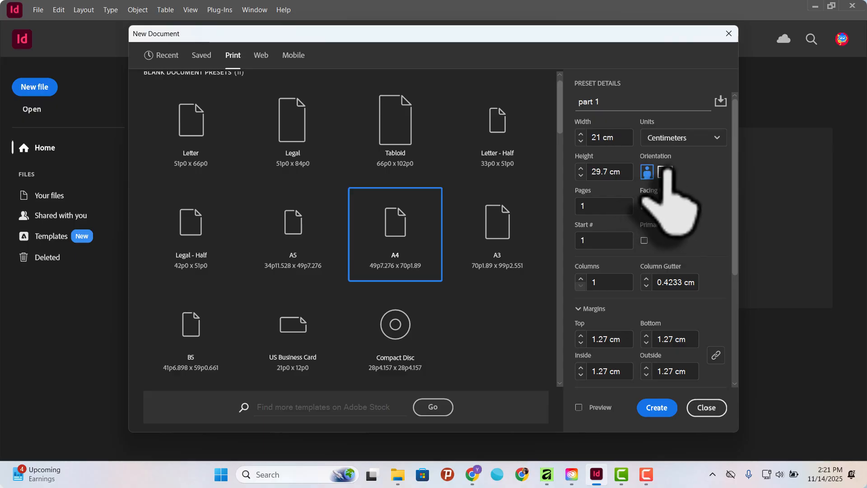
{"action": "left_click", "coordinate": [648, 172]}
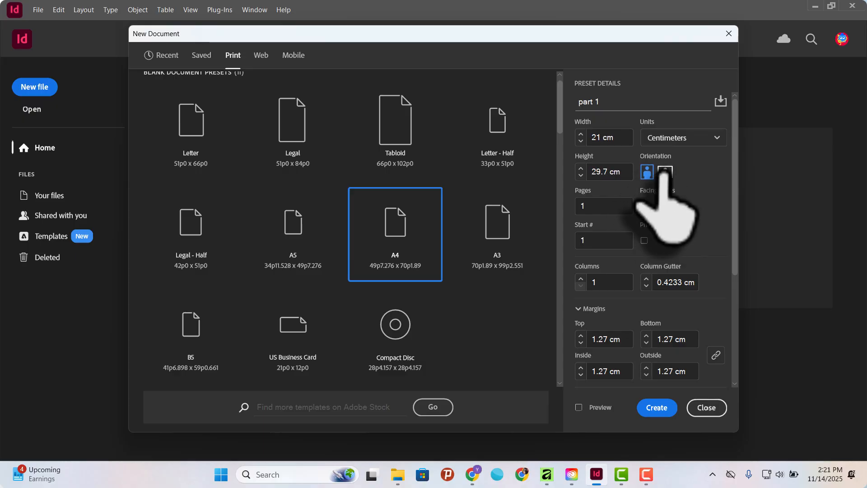
{"action": "left_click", "coordinate": [648, 171]}
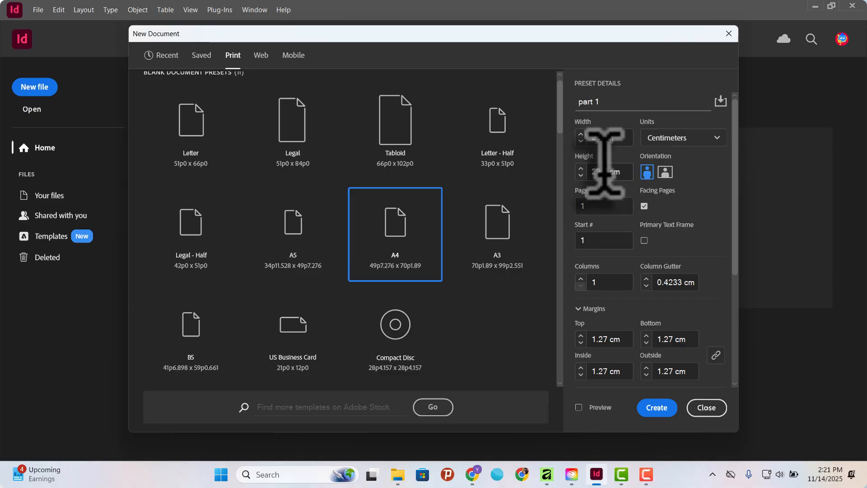
{"action": "left_click", "coordinate": [665, 172]}
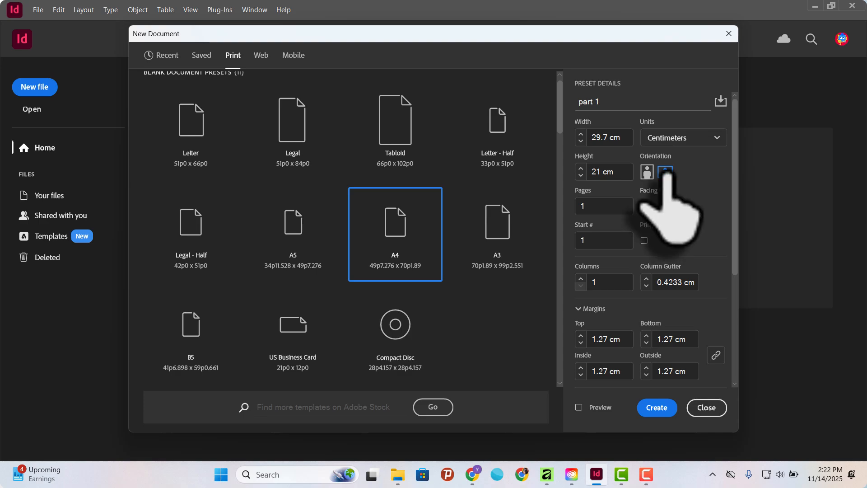
{"action": "left_click", "coordinate": [647, 172]}
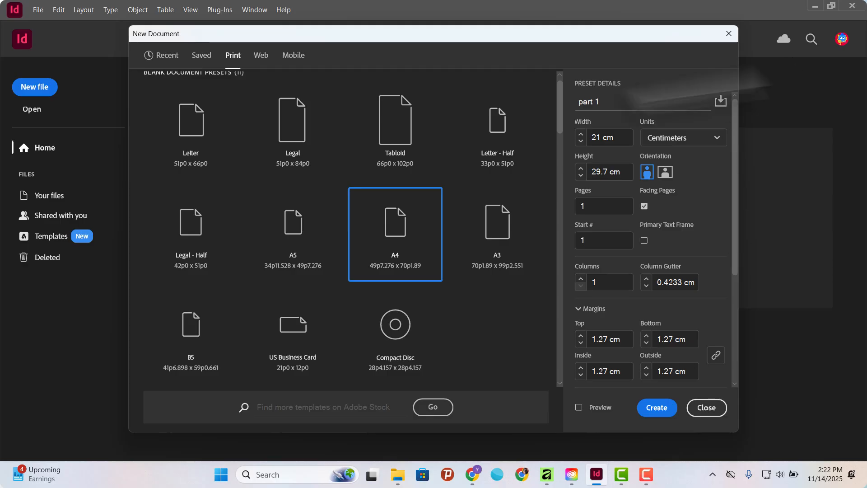
Keep the units in centimeters and set a custom page size of 30 cm width and 40 cm height.
{"action": "left_click", "coordinate": [701, 138]}
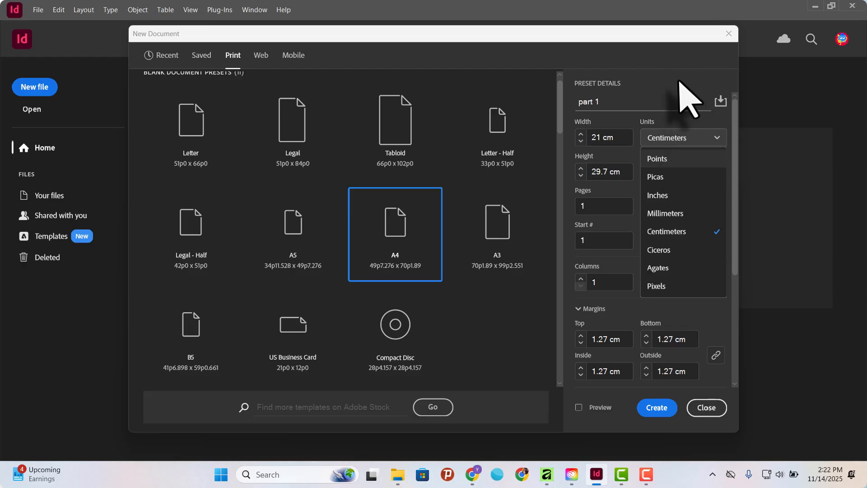
{"action": "left_click", "coordinate": [679, 232]}
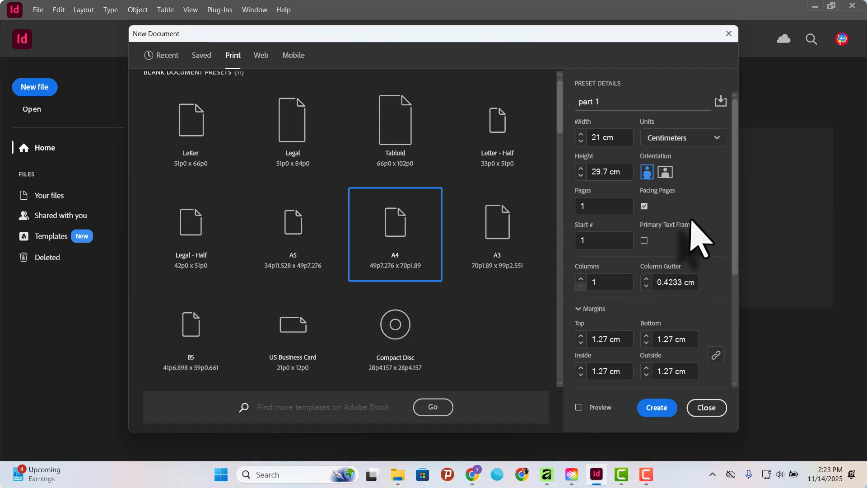
{"action": "left_click", "coordinate": [610, 136]}
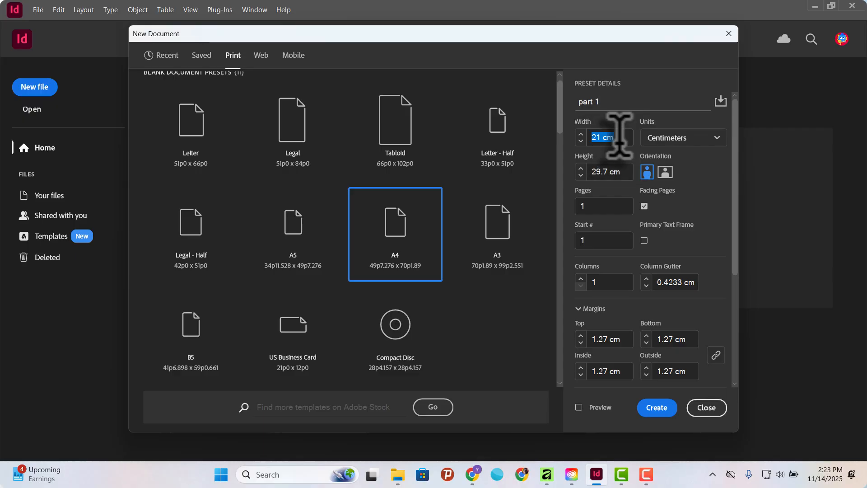
{"action": "type", "text": "30"}
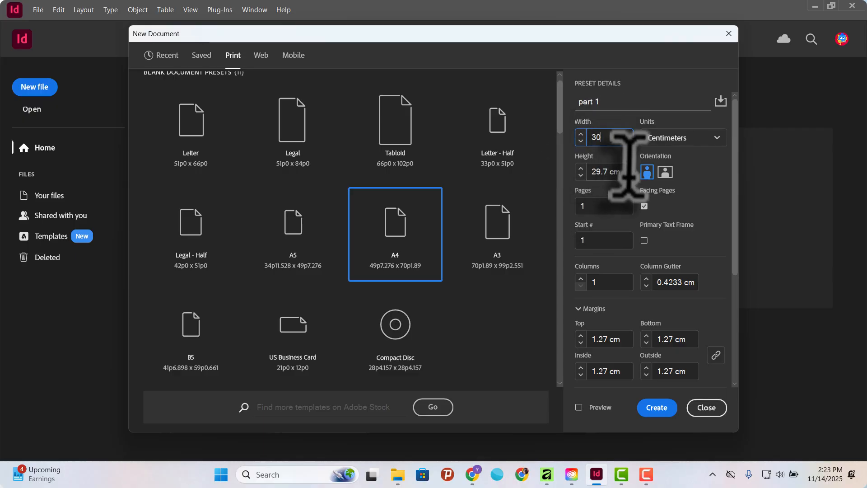
{"action": "left_click_drag", "start_coordinate": [626, 171], "coordinate": [586, 165]}
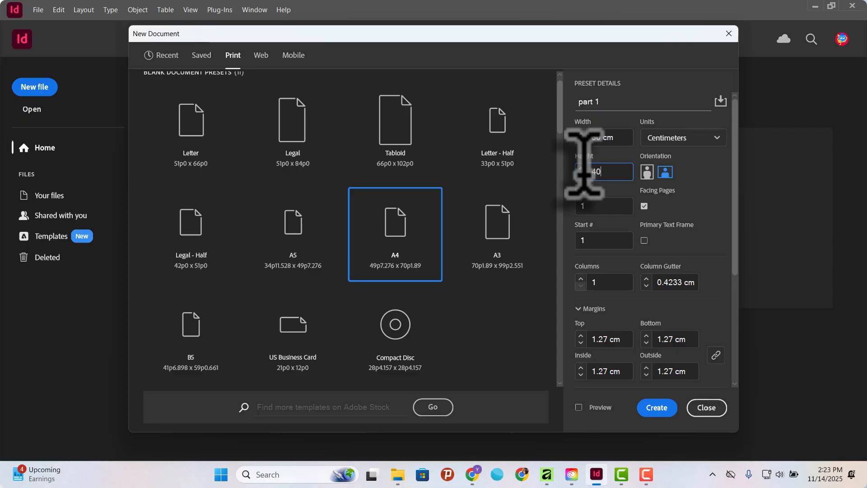
{"action": "left_click", "coordinate": [616, 135]}
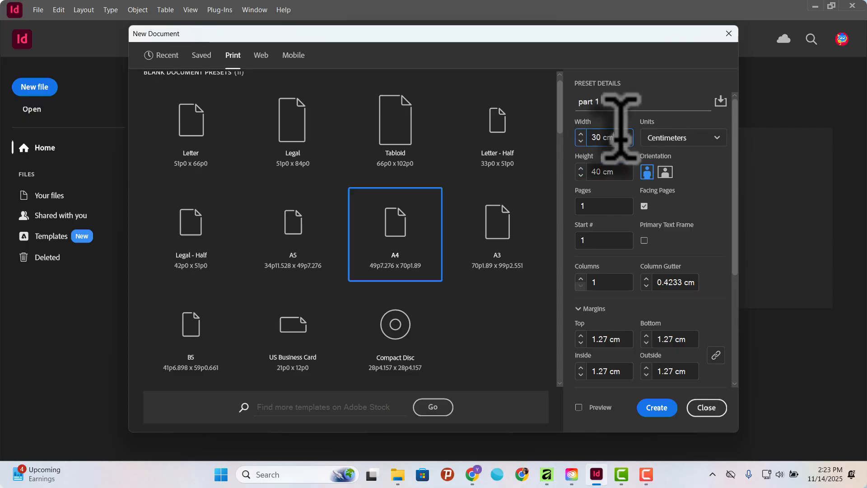
{"action": "left_click", "coordinate": [625, 171]}
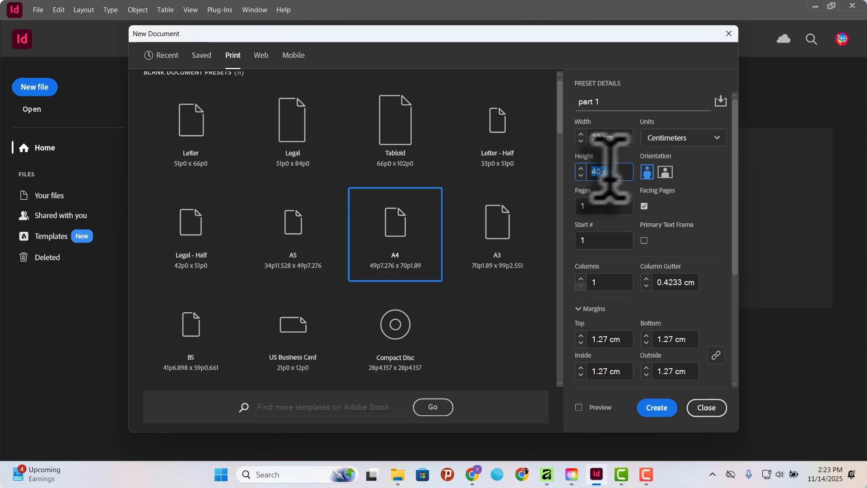
{"action": "left_click", "coordinate": [613, 138]}
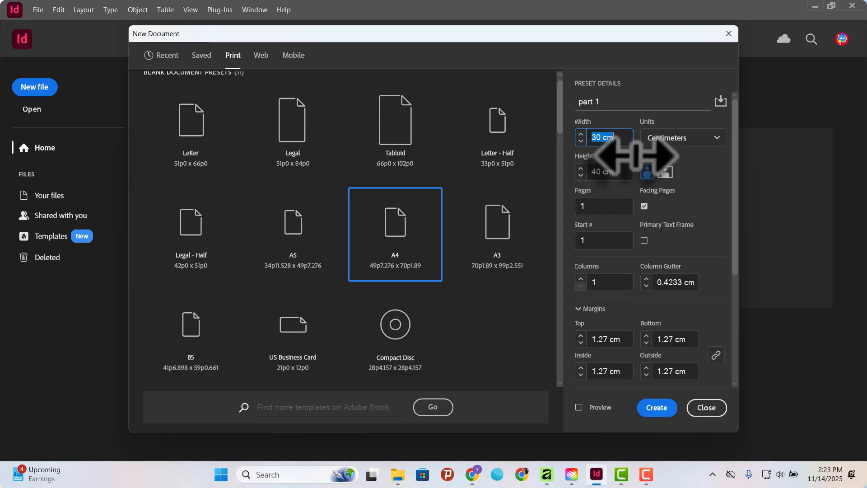
{"action": "left_click", "coordinate": [682, 137]}
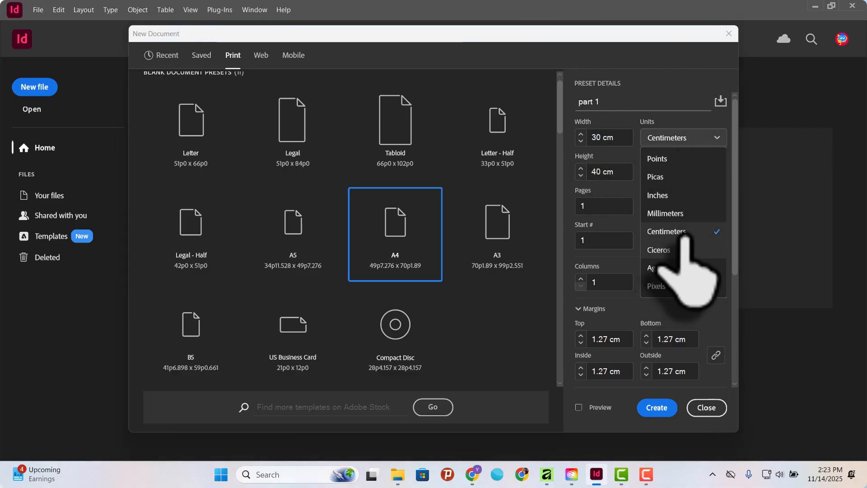
{"action": "left_click", "coordinate": [623, 132]}
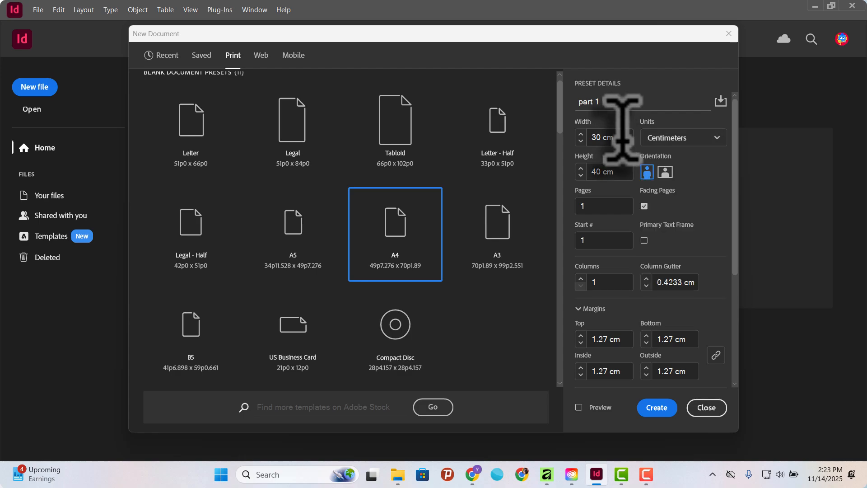
Set the custom page size to 15 cm width and 10 cm height.
{"action": "left_click", "coordinate": [623, 132]}
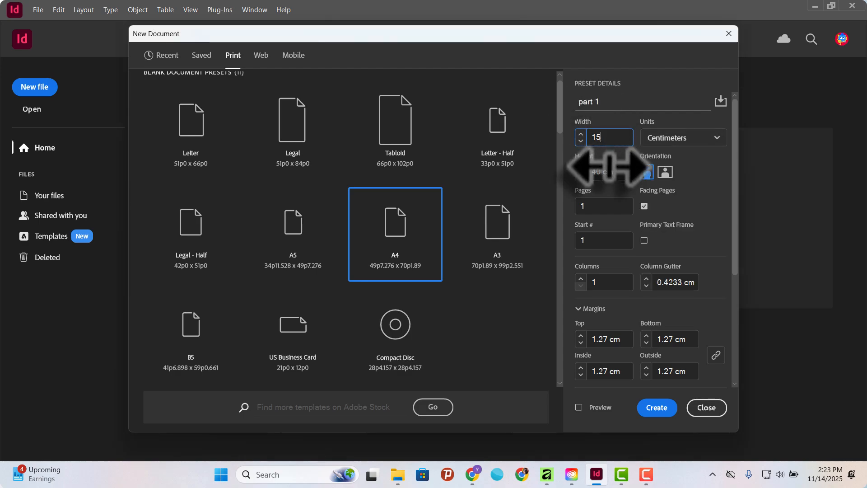
{"action": "left_click_drag", "start_coordinate": [616, 170], "coordinate": [595, 166]}
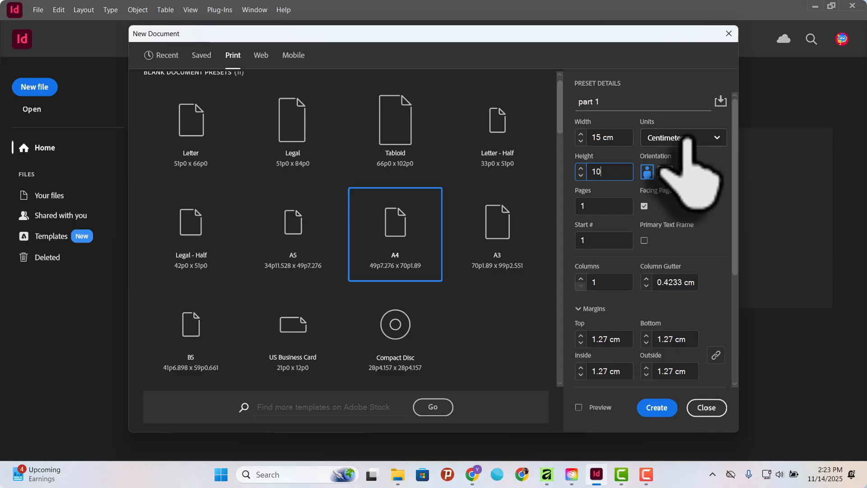
Set the units to Inches and enter a page size of 3.5 in width and 2 in height.
{"action": "left_click", "coordinate": [687, 139]}
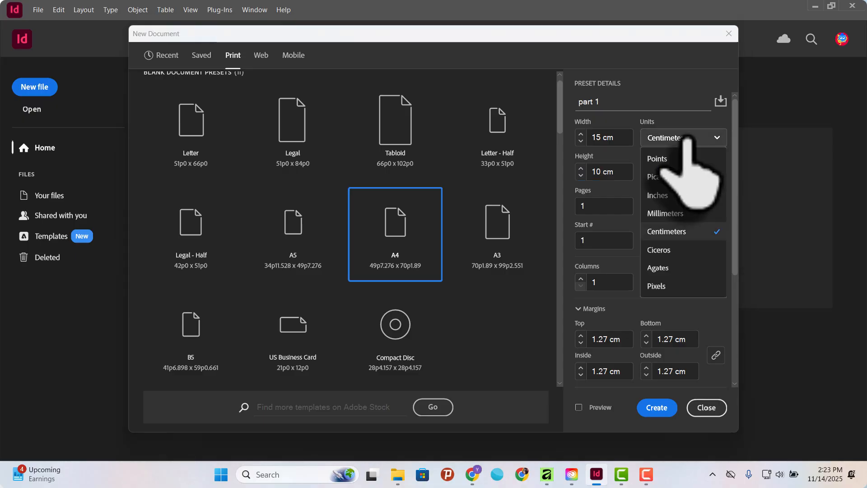
{"action": "left_click", "coordinate": [685, 195]}
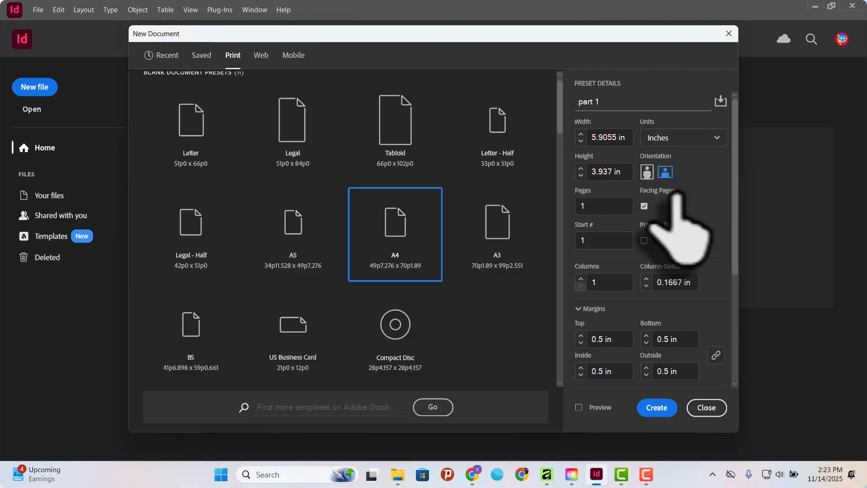
{"action": "double_click", "coordinate": [615, 133]}
{"action": "left_click", "coordinate": [614, 134]}
{"action": "triple_click", "coordinate": [615, 133]}
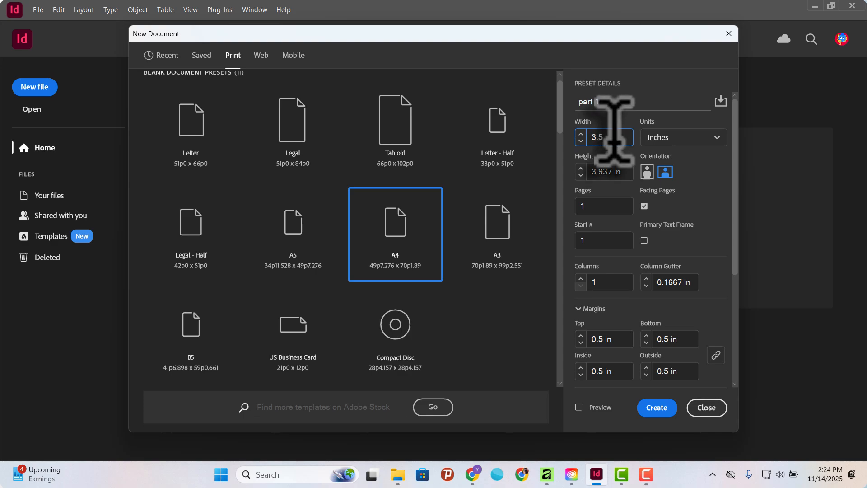
{"action": "key", "text": "Tab"}
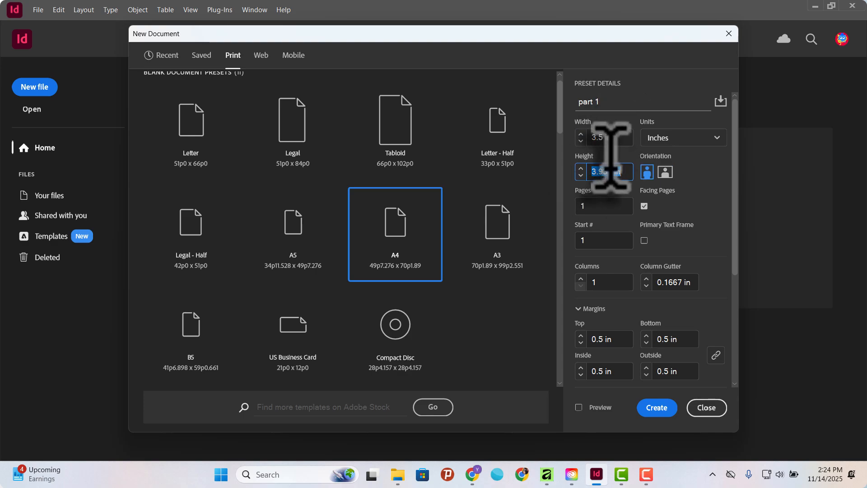
{"action": "type", "text": "2"}
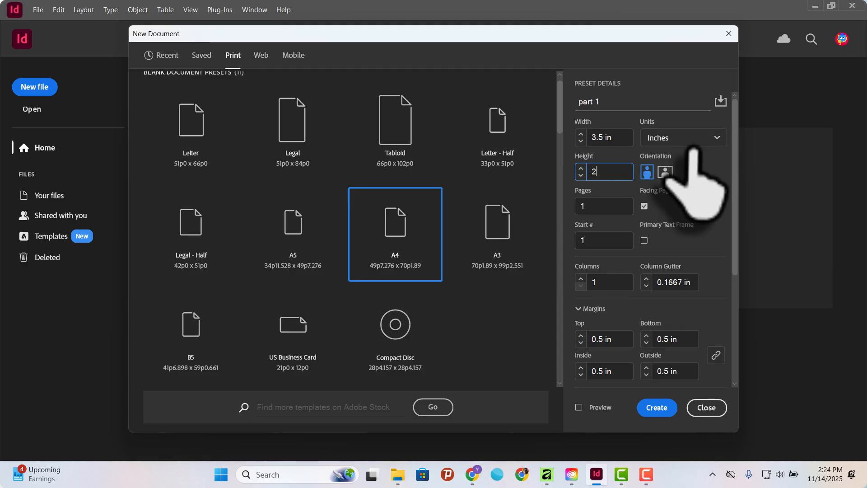
{"action": "left_click", "coordinate": [682, 138]}
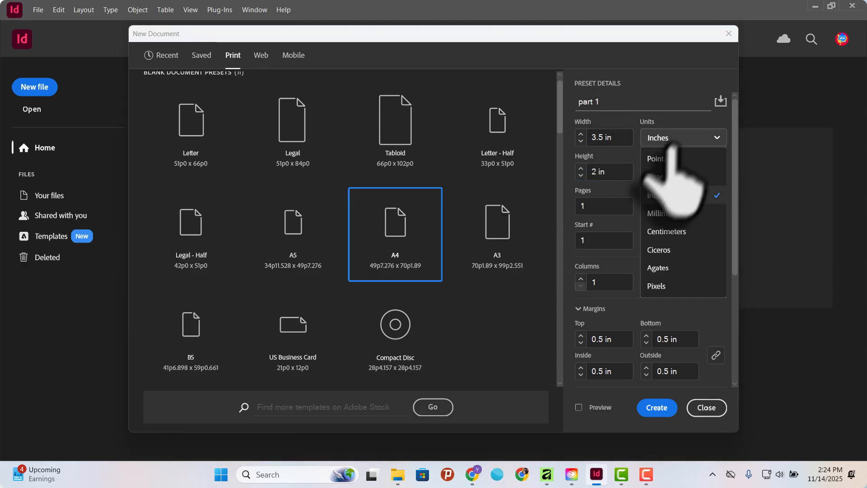
{"action": "left_click", "coordinate": [678, 195]}
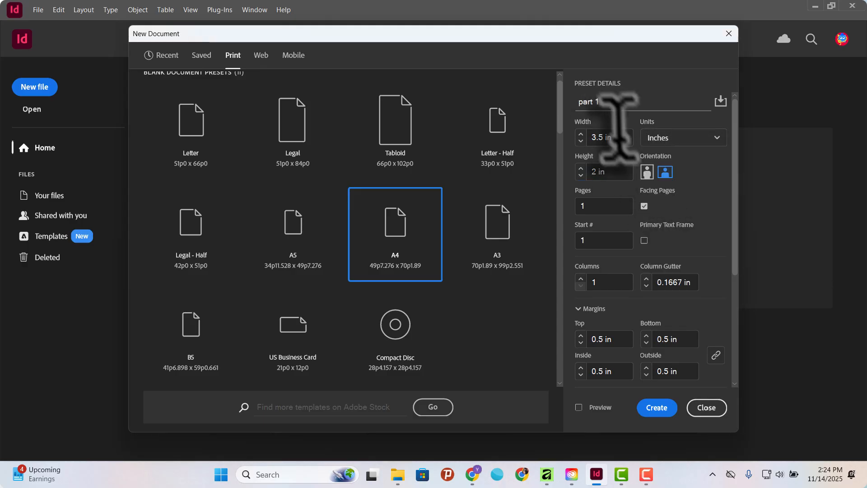
{"action": "left_click", "coordinate": [616, 171]}
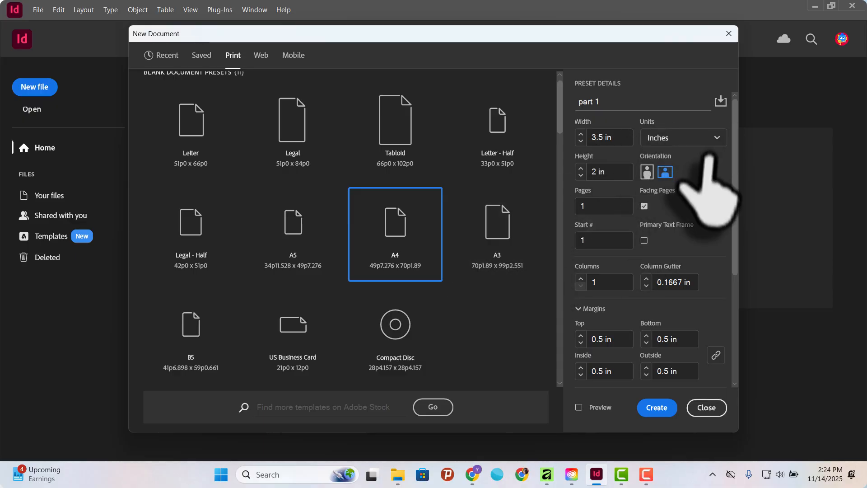
Set the units to Centimeters and enter a page size of 21 cm width and 29.7 cm height.
{"action": "left_click", "coordinate": [688, 138]}
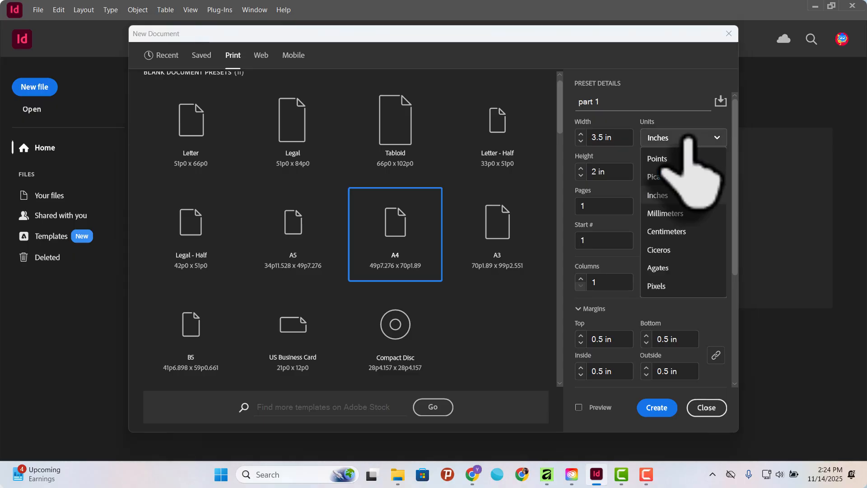
{"action": "left_click", "coordinate": [701, 232]}
{"action": "left_click", "coordinate": [613, 137]}
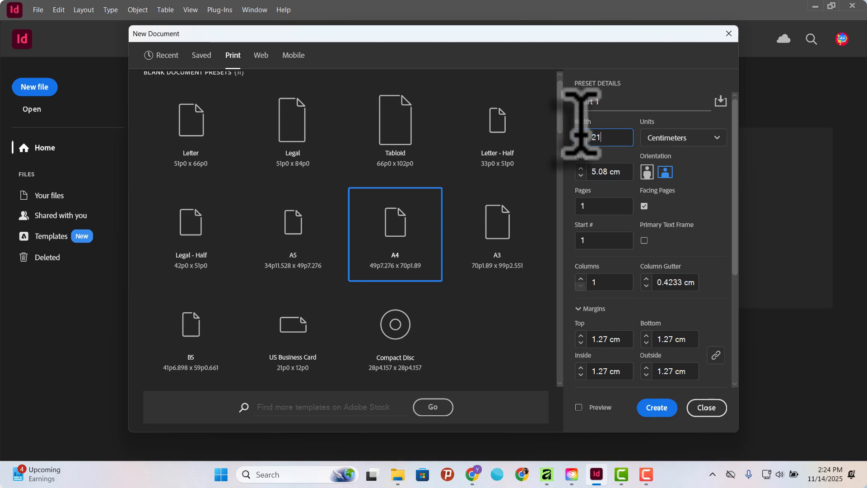
{"action": "key", "text": "Tab"}
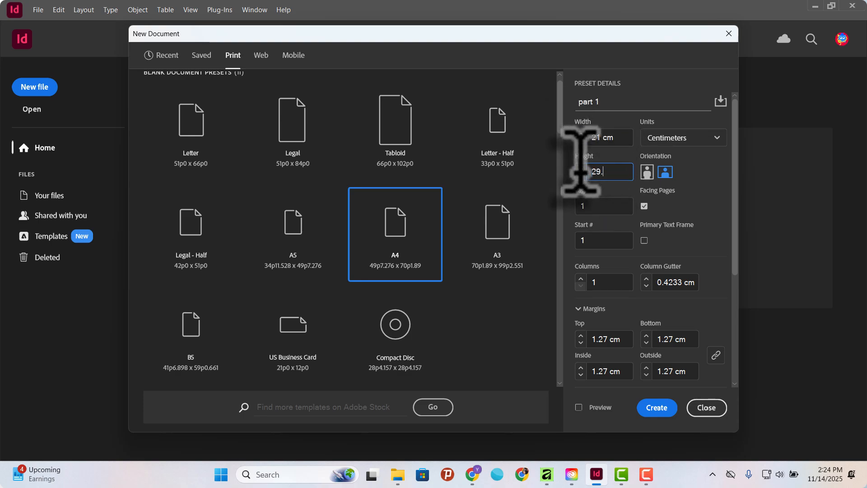
{"action": "type", "text": "29.7"}
{"action": "left_click", "coordinate": [620, 136]}
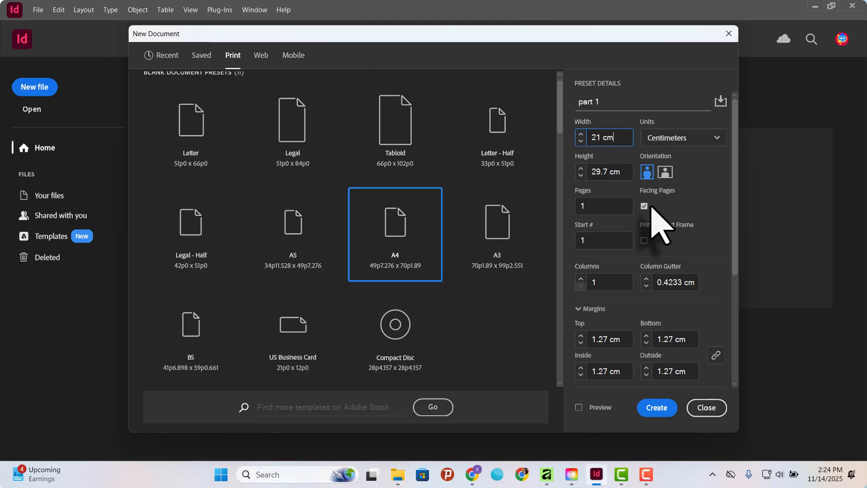
Set the number of pages to 8.
{"action": "left_click", "coordinate": [590, 206]}
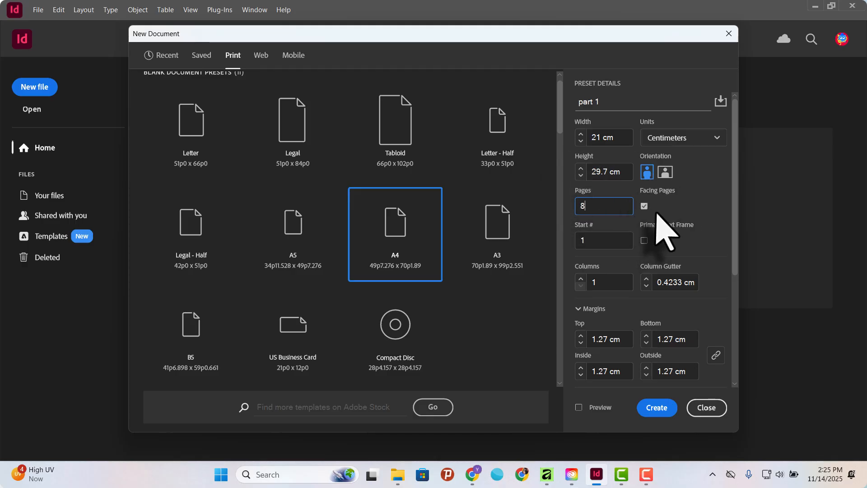
{"action": "left_click_drag", "start_coordinate": [601, 201], "coordinate": [581, 212]}
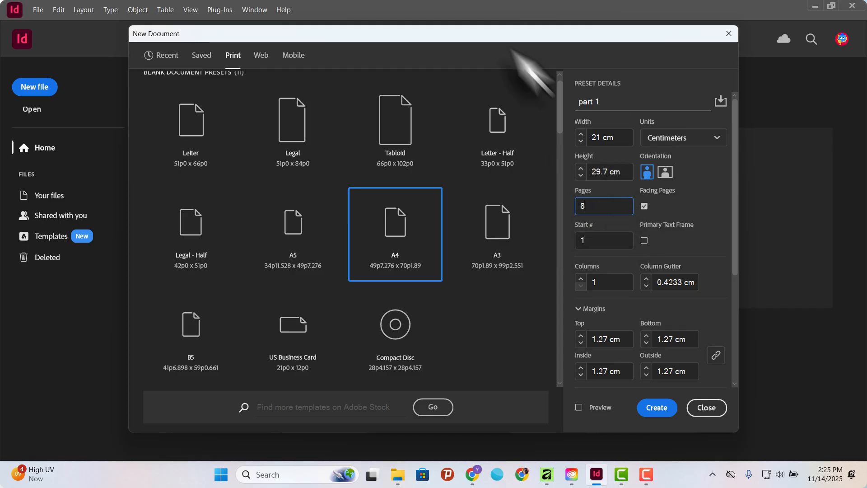
Turn on the live preview and move the New Document dialog around to see the page behind it.
{"action": "left_click_drag", "start_coordinate": [472, 36], "coordinate": [536, 72]}
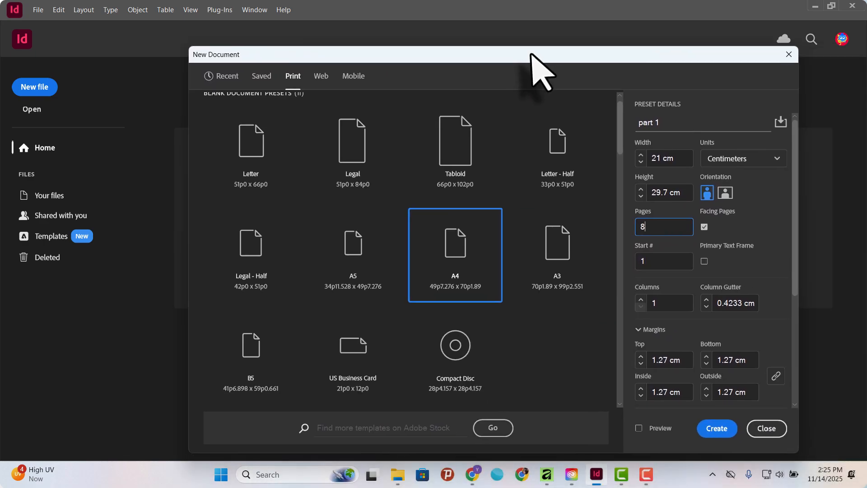
{"action": "left_click", "coordinate": [640, 428]}
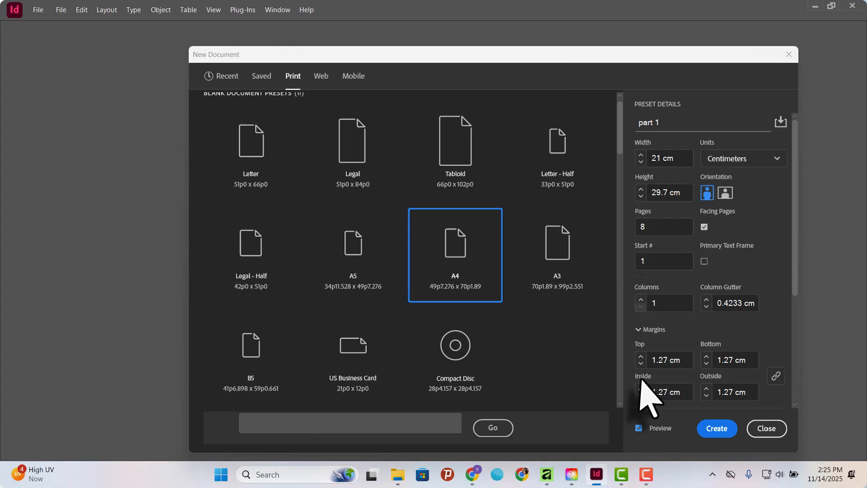
{"action": "left_click_drag", "start_coordinate": [455, 57], "coordinate": [624, 112]}
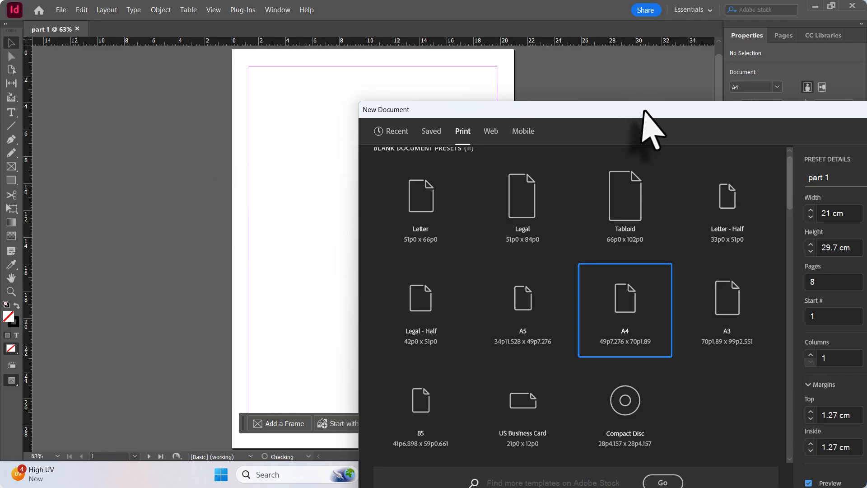
{"action": "left_click_drag", "start_coordinate": [644, 113], "coordinate": [545, 22]}
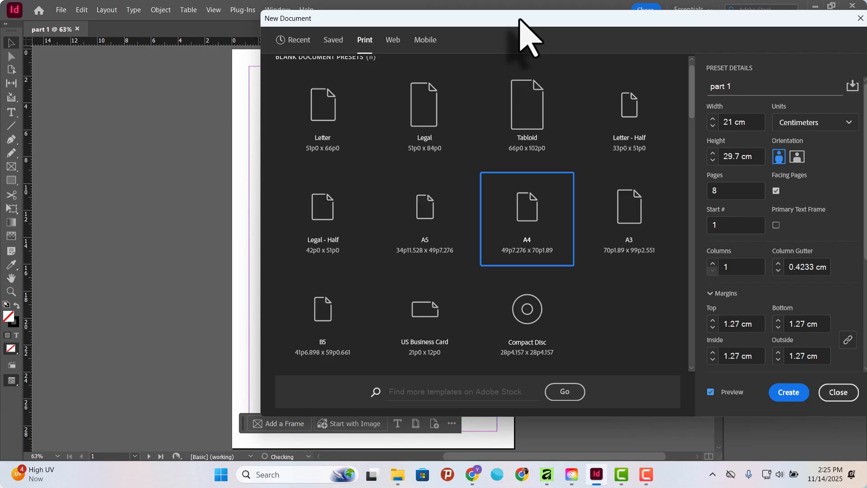
{"action": "left_click_drag", "start_coordinate": [519, 19], "coordinate": [529, 47]}
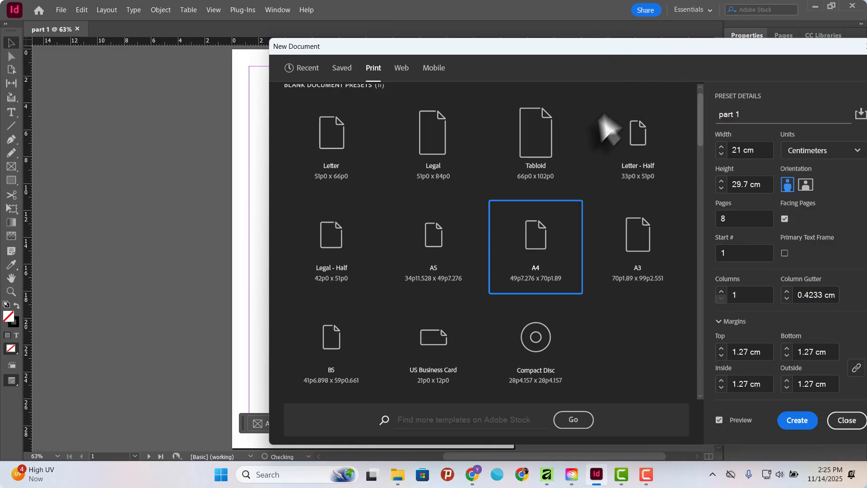
Switch the preset to Tabloid and back to A4, with the units set to Centimeters.
{"action": "left_click", "coordinate": [581, 109]}
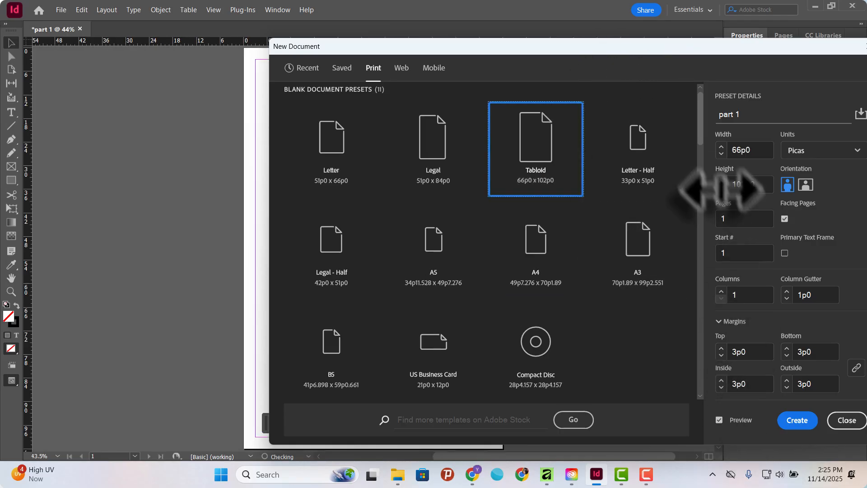
{"action": "left_click", "coordinate": [570, 276]}
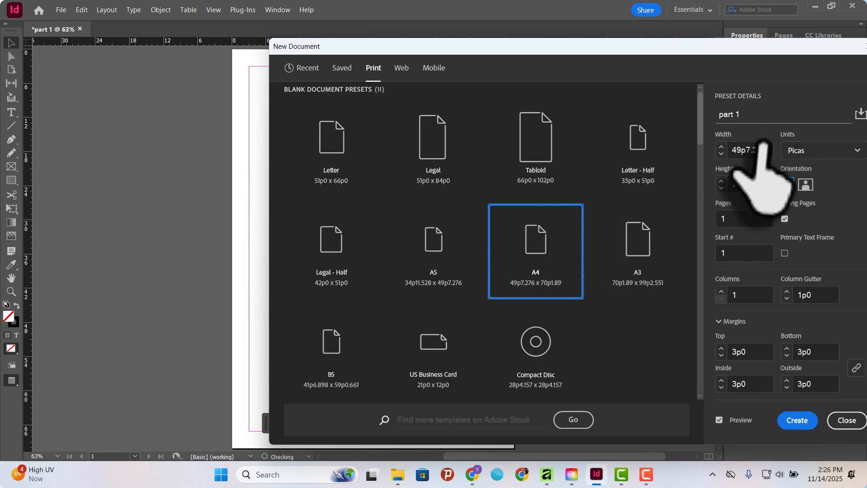
{"action": "left_click", "coordinate": [813, 152]}
{"action": "left_click", "coordinate": [830, 307]}
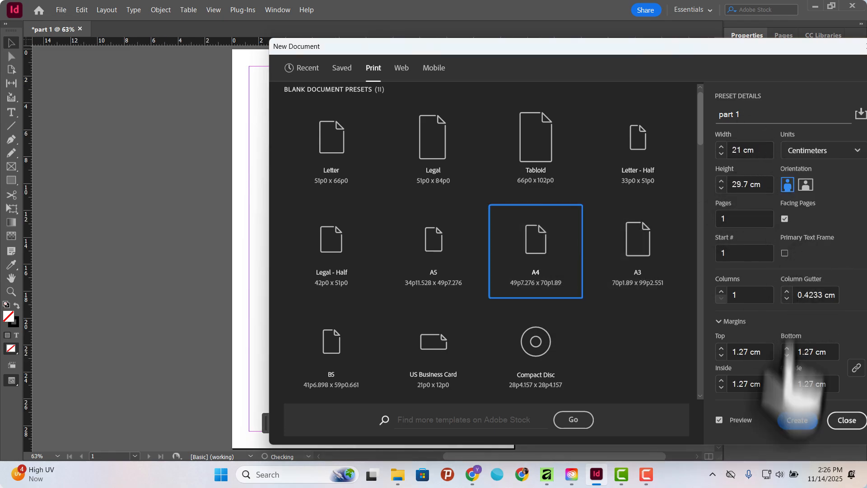
Move the New Document dialog aside to examine the previewed A4 page, and bring it back.
{"action": "left_click_drag", "start_coordinate": [540, 47], "coordinate": [593, 48]}
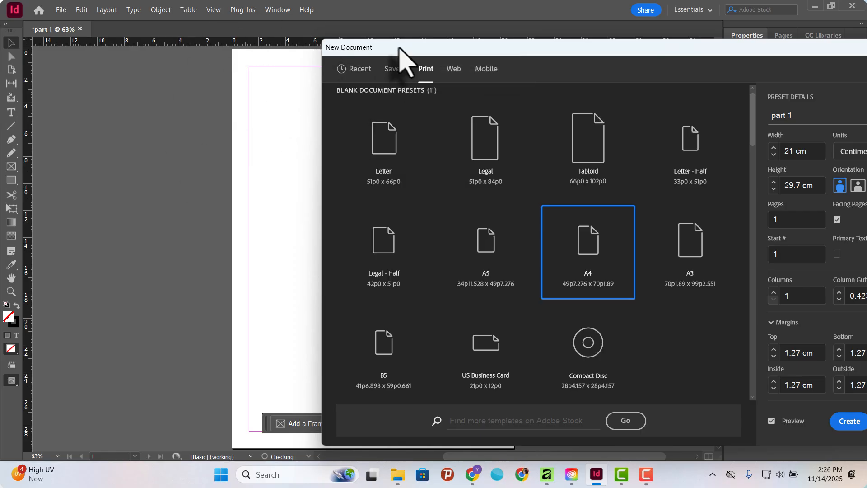
{"action": "left_click_drag", "start_coordinate": [400, 47], "coordinate": [294, 34]}
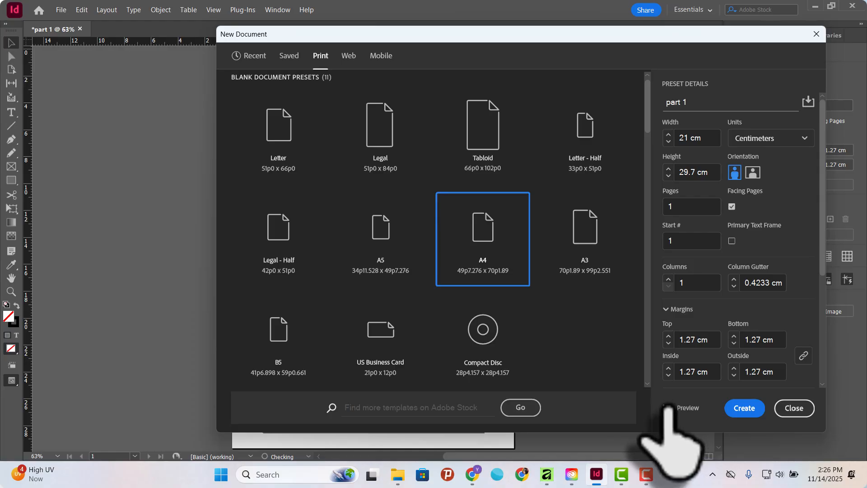
{"action": "left_click_drag", "start_coordinate": [494, 34], "coordinate": [645, 71]}
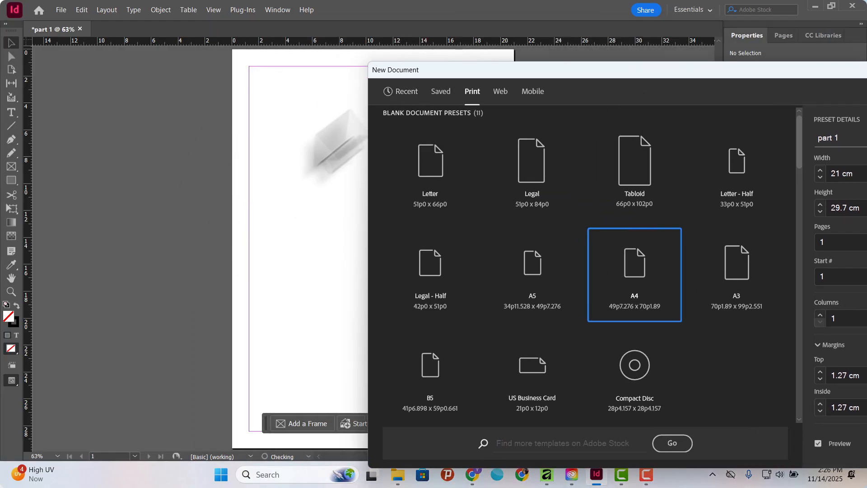
{"action": "left_click_drag", "start_coordinate": [565, 71], "coordinate": [349, 28]}
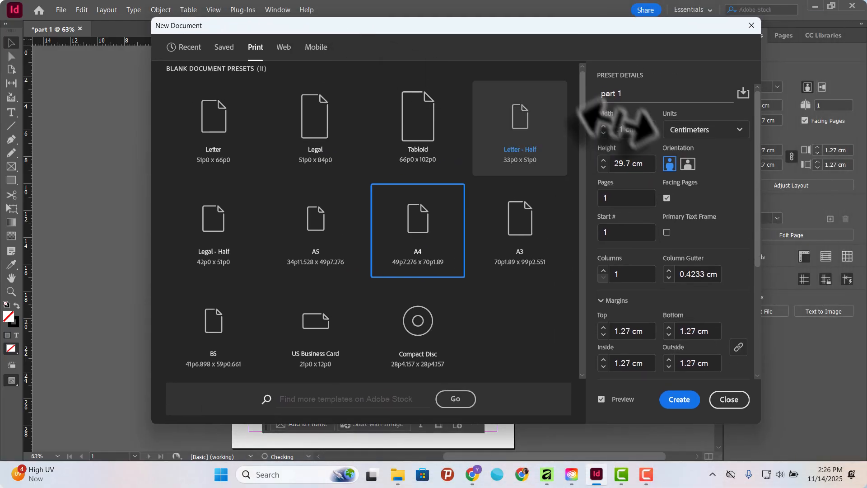
Set the page count of the A4 document to 8 and keep Facing Pages enabled.
{"action": "left_click_drag", "start_coordinate": [642, 132], "coordinate": [625, 131]}
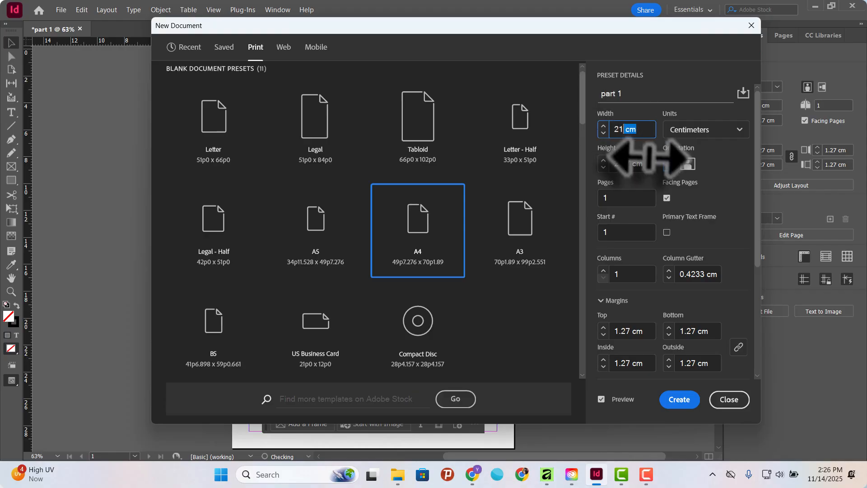
{"action": "left_click_drag", "start_coordinate": [649, 165], "coordinate": [628, 164]}
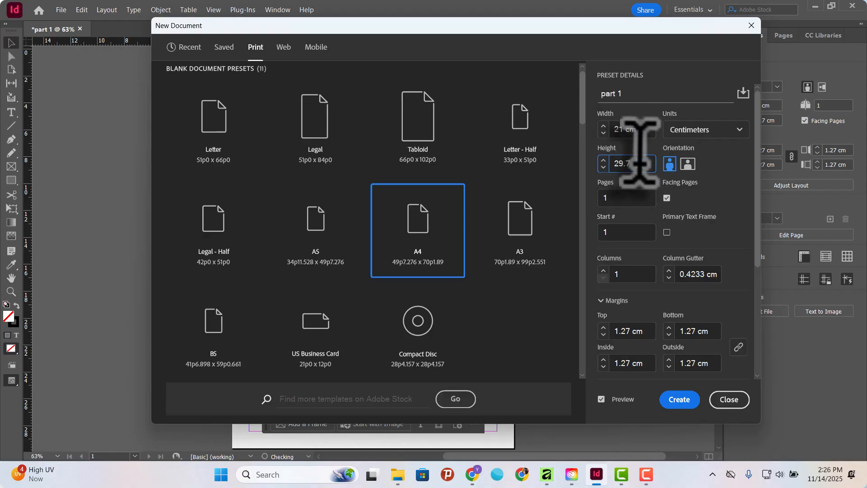
{"action": "left_click", "coordinate": [608, 197]}
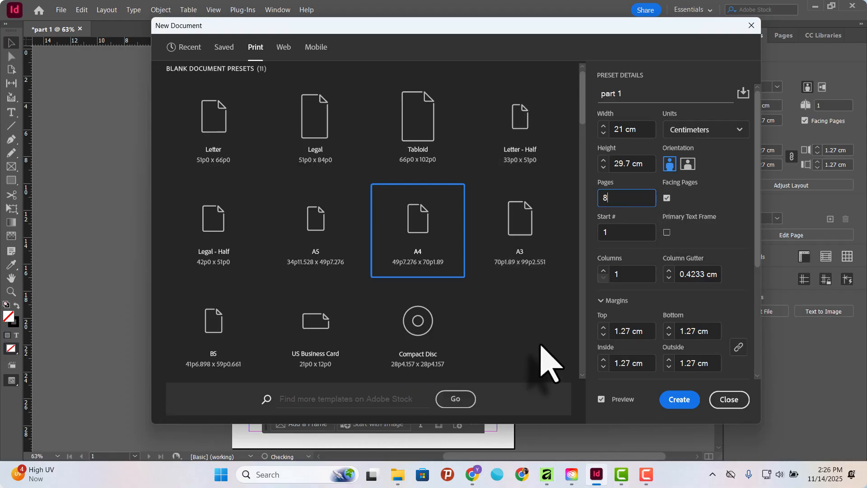
{"action": "left_click", "coordinate": [667, 198]}
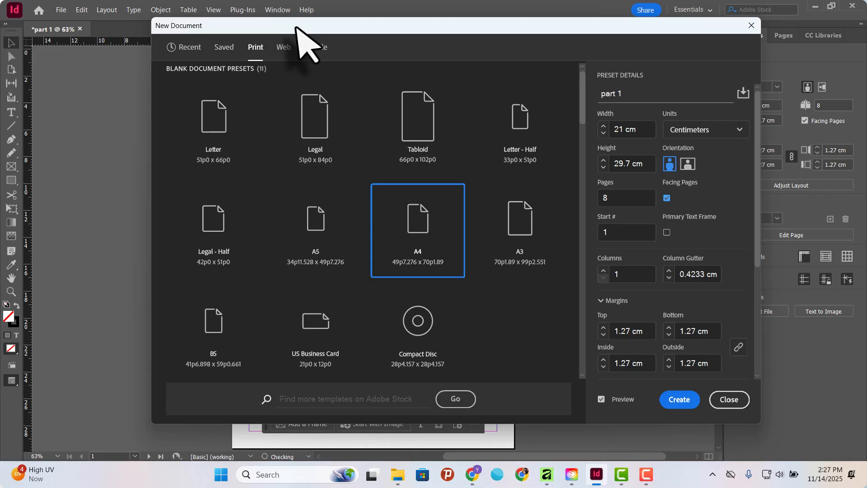
Shift the New Document dialog away from the previewed page to inspect its margins and layout, and return it.
{"action": "left_click_drag", "start_coordinate": [296, 28], "coordinate": [324, 24]}
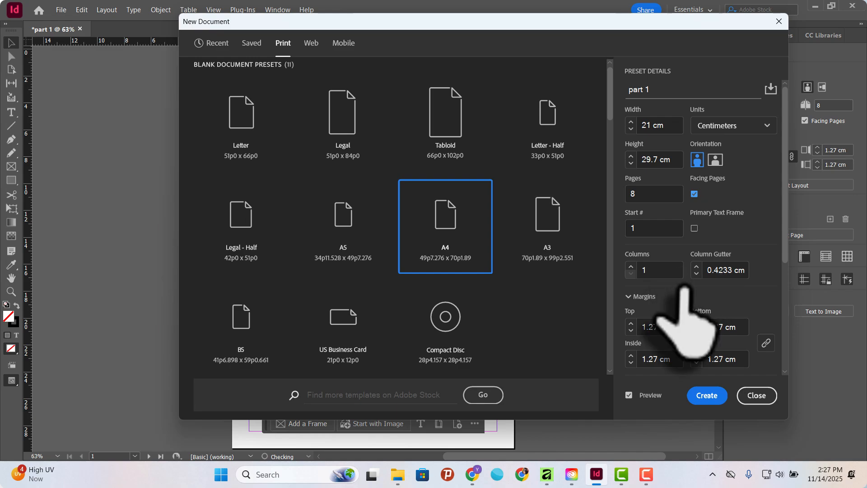
{"action": "left_click_drag", "start_coordinate": [450, 22], "coordinate": [608, 93]}
{"action": "left_click_drag", "start_coordinate": [442, 82], "coordinate": [590, 89]}
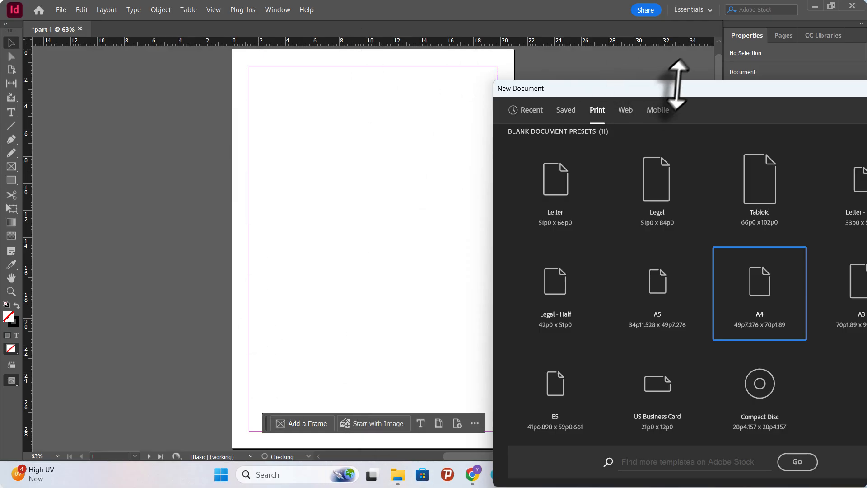
{"action": "left_click_drag", "start_coordinate": [678, 83], "coordinate": [407, 64]}
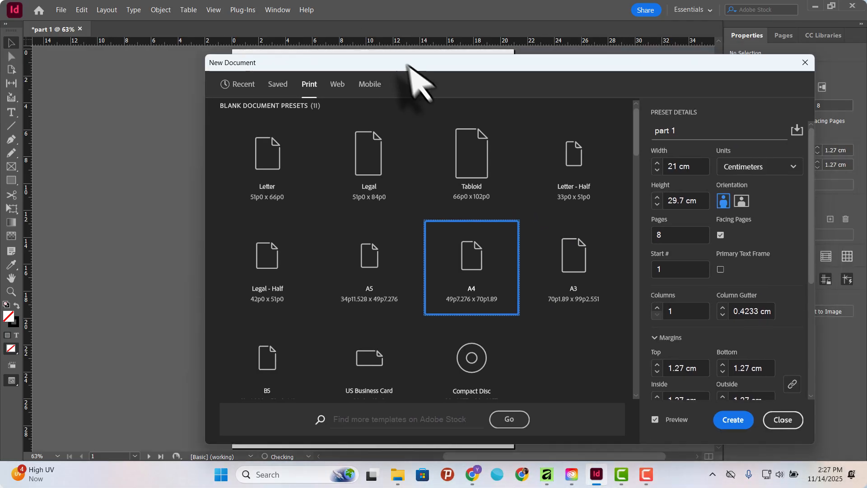
Try column counts of 2 and 3, moving the New Document dialog aside to examine the column guides on the previewed page.
{"action": "left_click", "coordinate": [657, 308]}
{"action": "left_click_drag", "start_coordinate": [485, 67], "coordinate": [692, 163]}
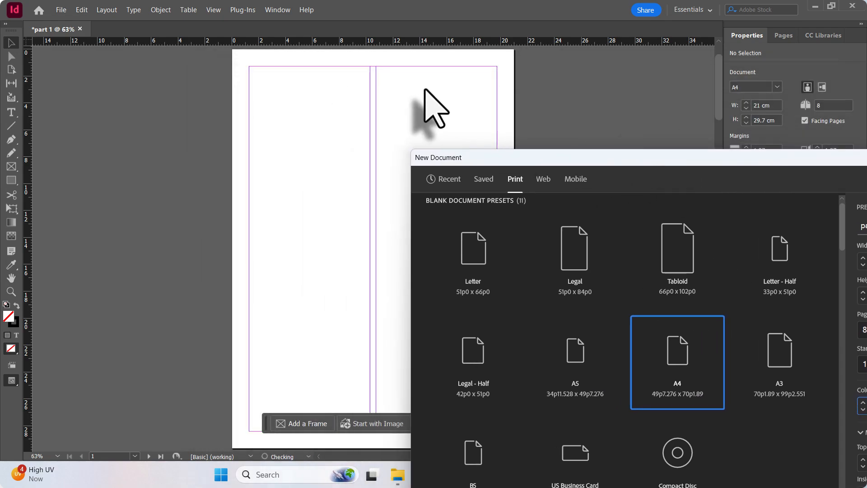
{"action": "left_click_drag", "start_coordinate": [650, 163], "coordinate": [489, 81]}
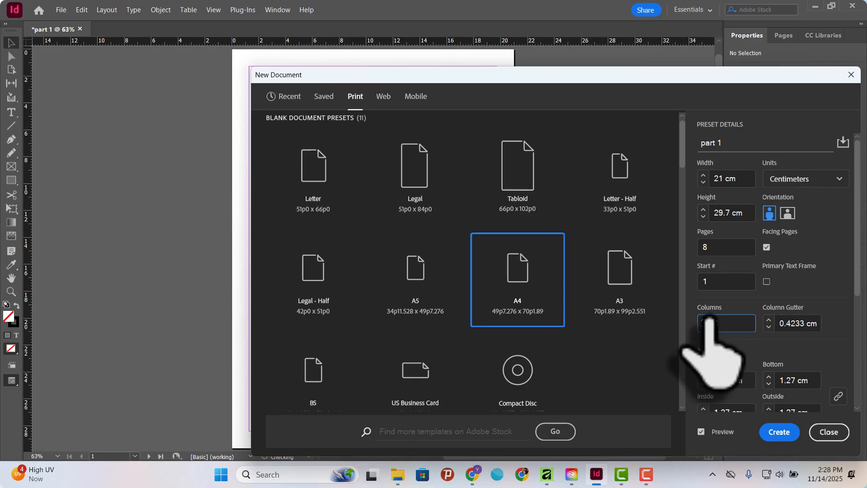
{"action": "left_click_drag", "start_coordinate": [565, 84], "coordinate": [764, 156]}
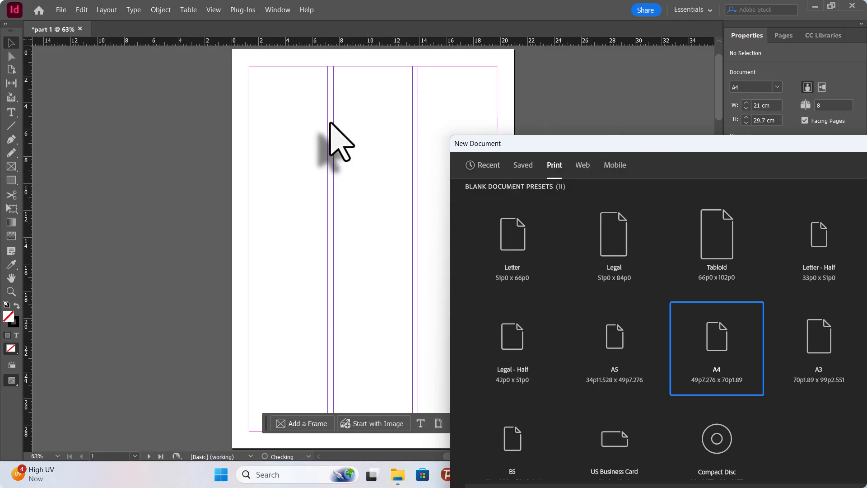
{"action": "left_click_drag", "start_coordinate": [717, 150], "coordinate": [468, 206]}
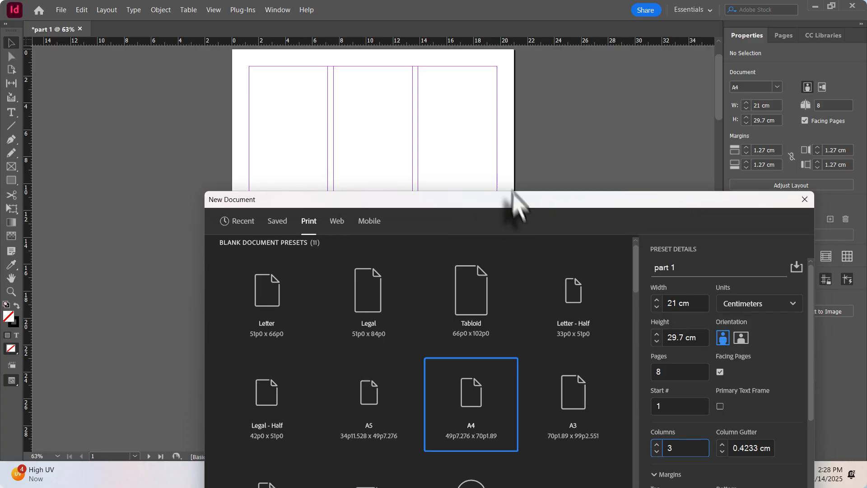
{"action": "left_click_drag", "start_coordinate": [517, 208], "coordinate": [471, 119]}
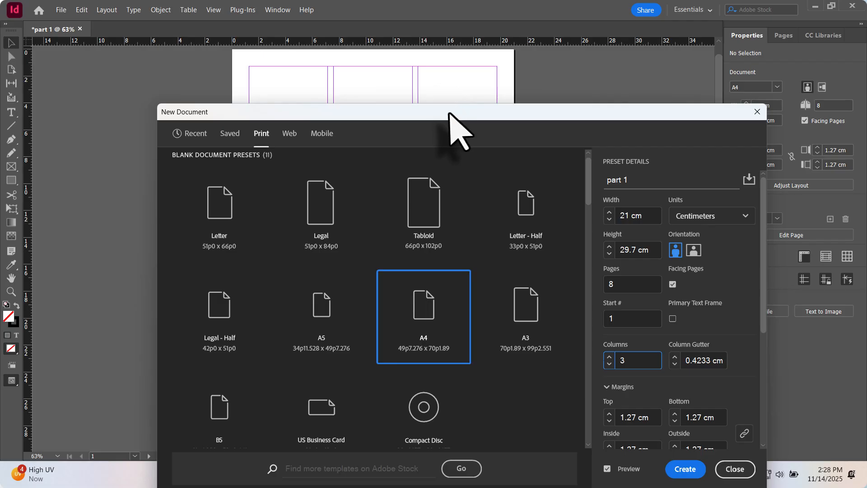
{"action": "left_click_drag", "start_coordinate": [448, 116], "coordinate": [418, 128]}
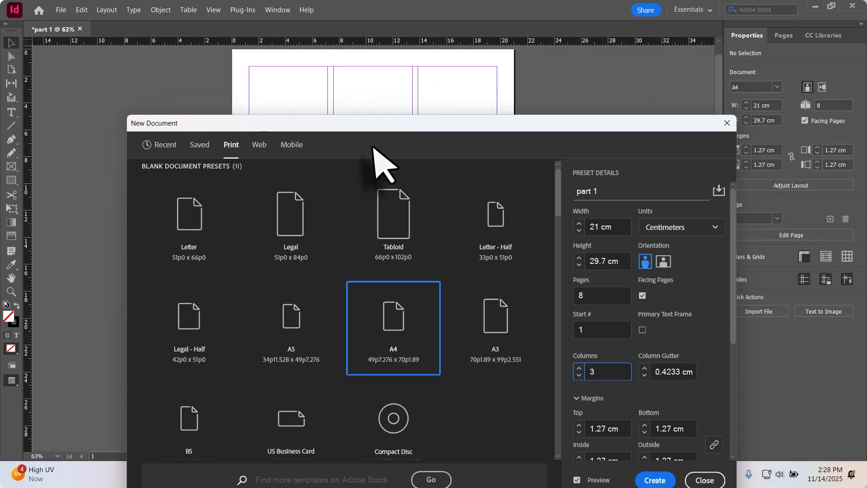
Widen the column gutter stepwise to 1.2 cm while checking the spacing in the three-column preview.
{"action": "left_click", "coordinate": [646, 368]}
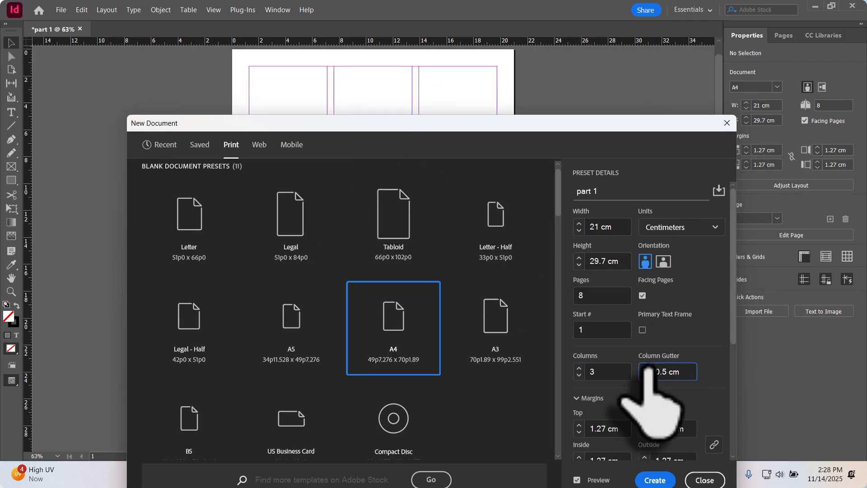
{"action": "left_click", "coordinate": [645, 368]}
{"action": "left_click", "coordinate": [645, 367]}
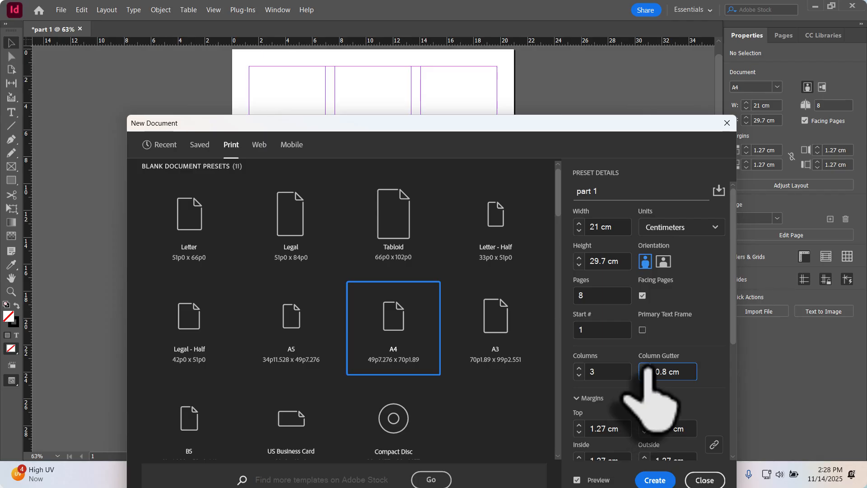
{"action": "left_click", "coordinate": [645, 368]}
{"action": "left_click", "coordinate": [645, 368]}
{"action": "left_click", "coordinate": [645, 368]}
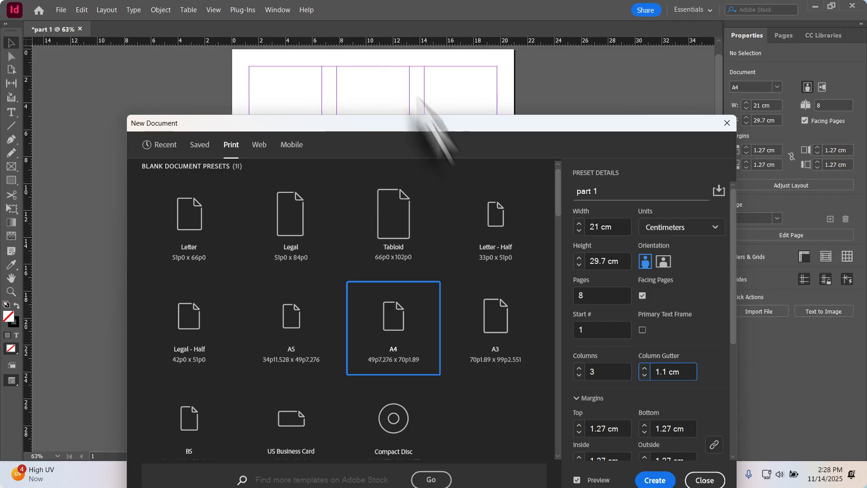
{"action": "left_click", "coordinate": [645, 368]}
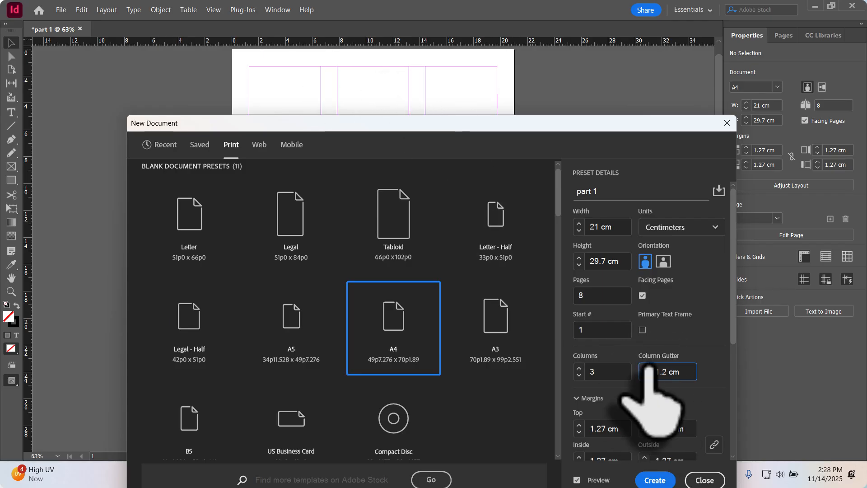
Reduce the column gutter to 0.6 cm and set the number of columns back to 1.
{"action": "left_click", "coordinate": [645, 376]}
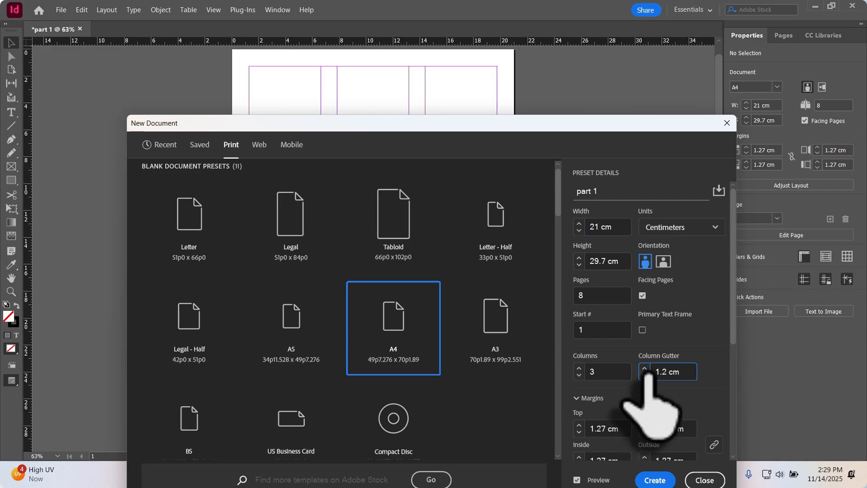
{"action": "left_click", "coordinate": [645, 376]}
{"action": "left_click", "coordinate": [645, 375]}
{"action": "left_click", "coordinate": [646, 376]}
{"action": "left_click", "coordinate": [646, 376]}
{"action": "left_click", "coordinate": [645, 376]}
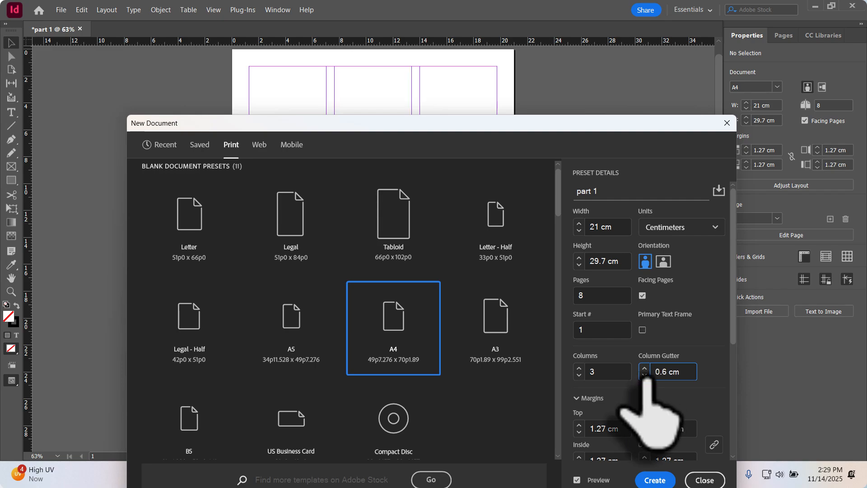
{"action": "left_click", "coordinate": [579, 375]}
{"action": "left_click", "coordinate": [579, 375]}
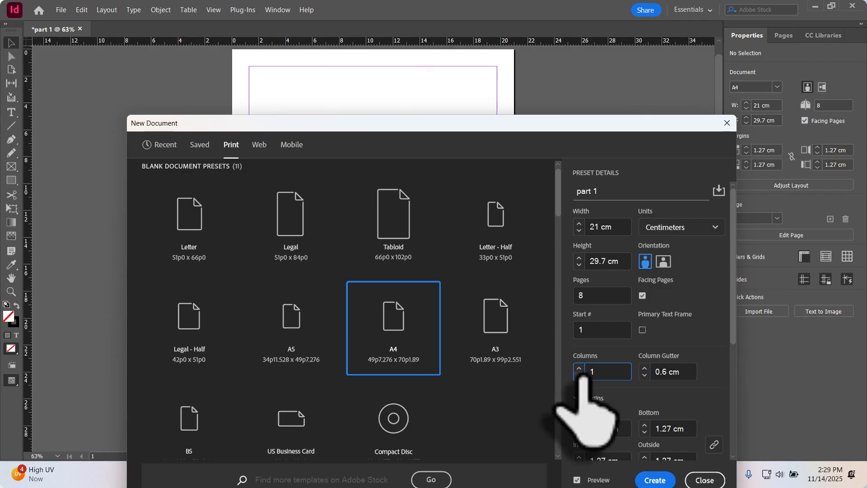
Move the New Document dialog around to examine the margin guides of the previewed A4 page and locate the margin settings.
{"action": "left_click_drag", "start_coordinate": [500, 128], "coordinate": [507, 98]}
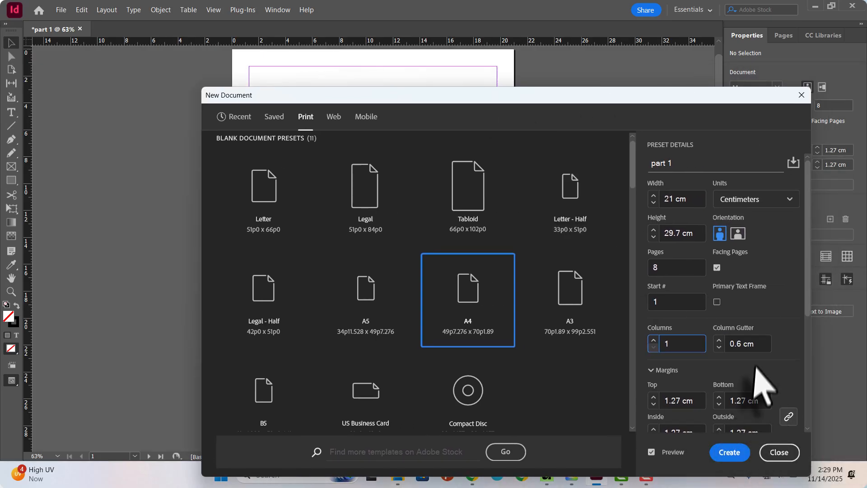
{"action": "left_click_drag", "start_coordinate": [561, 100], "coordinate": [581, 162]}
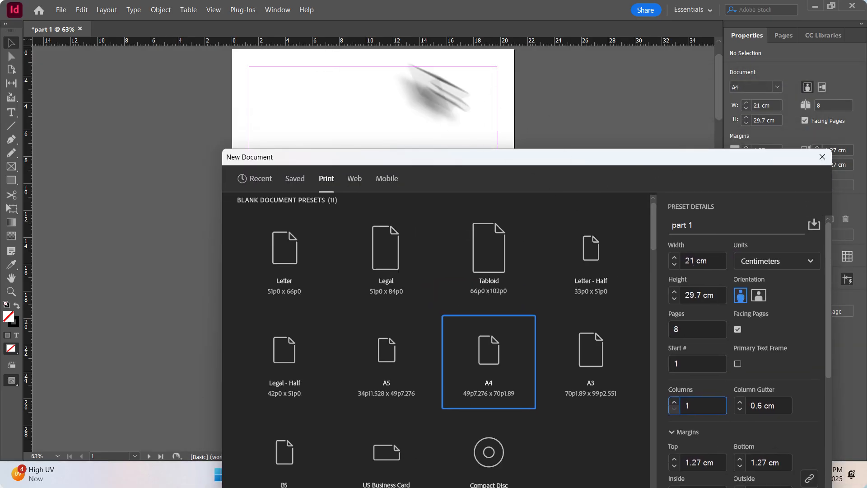
{"action": "left_click_drag", "start_coordinate": [491, 160], "coordinate": [518, 108]}
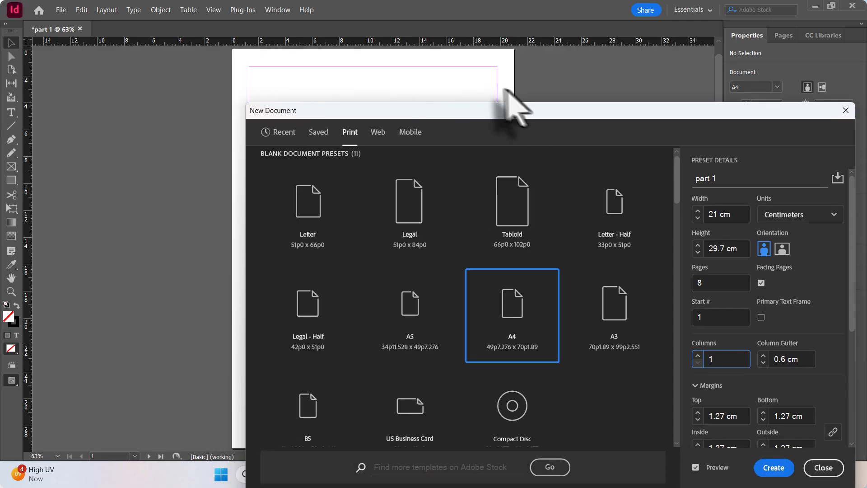
{"action": "left_click_drag", "start_coordinate": [619, 105], "coordinate": [606, 77]}
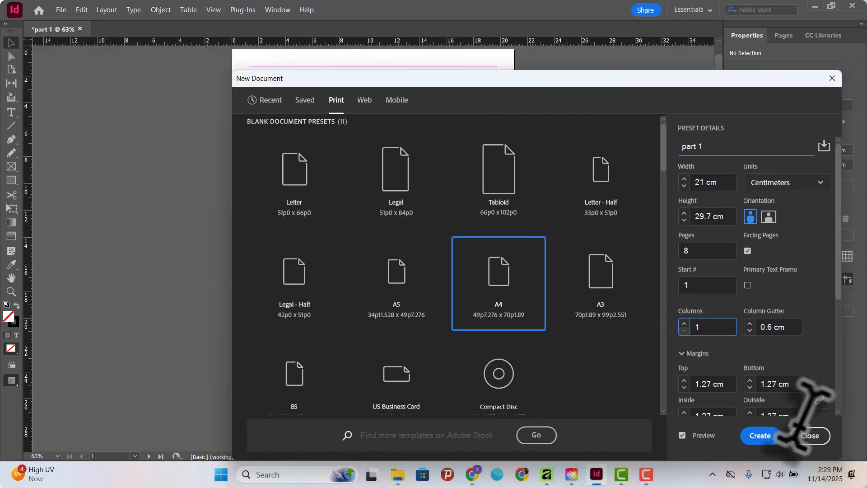
{"action": "scroll", "coordinate": [731, 362], "scroll_direction": "down", "scroll_amount": 1}
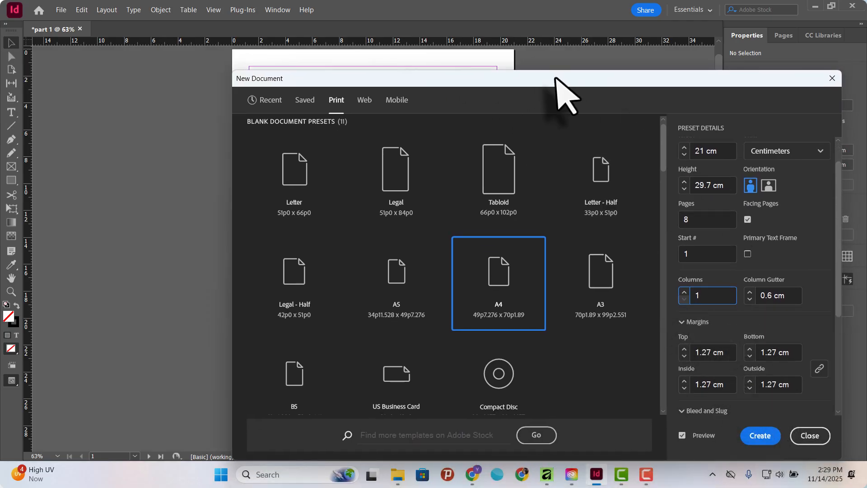
{"action": "left_click_drag", "start_coordinate": [562, 97], "coordinate": [242, 126]}
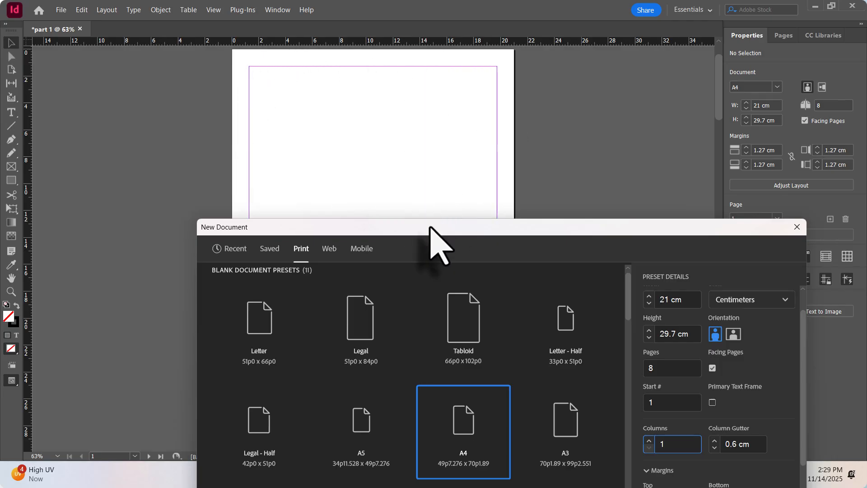
{"action": "left_click_drag", "start_coordinate": [474, 228], "coordinate": [596, 98]}
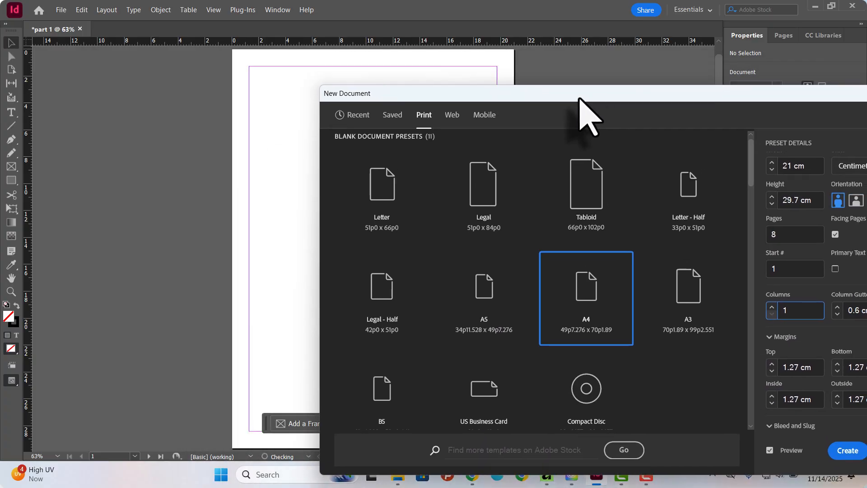
{"action": "left_click_drag", "start_coordinate": [559, 98], "coordinate": [610, 109]}
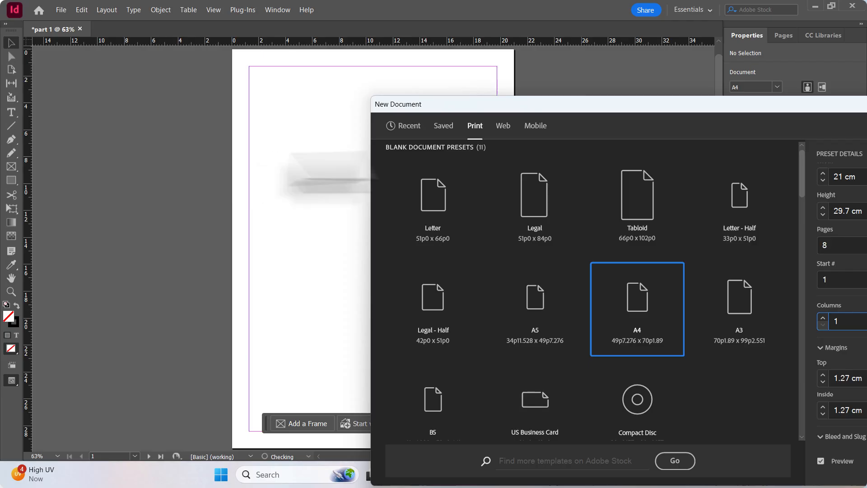
{"action": "left_click_drag", "start_coordinate": [578, 102], "coordinate": [472, 130]}
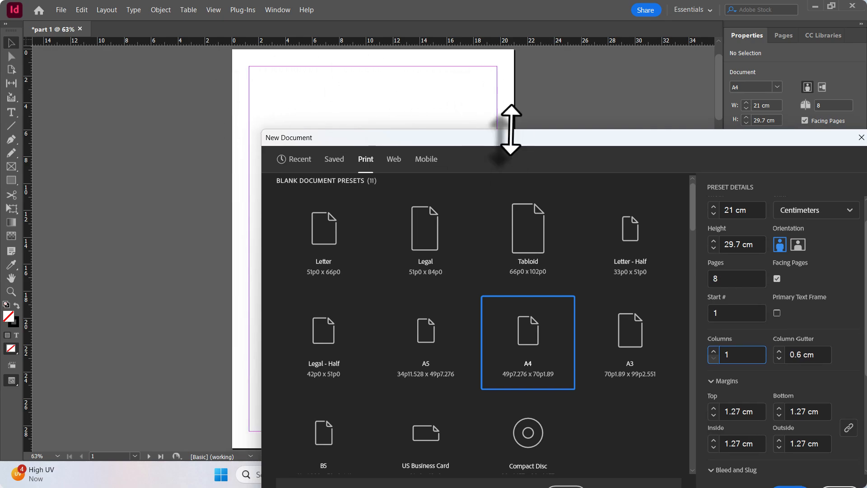
Move the New Document dialog up and shrink it from its upper-left corner so more of the previewed page is exposed.
{"action": "left_click_drag", "start_coordinate": [543, 143], "coordinate": [518, 74]}
{"action": "left_click_drag", "start_coordinate": [257, 115], "coordinate": [273, 113]}
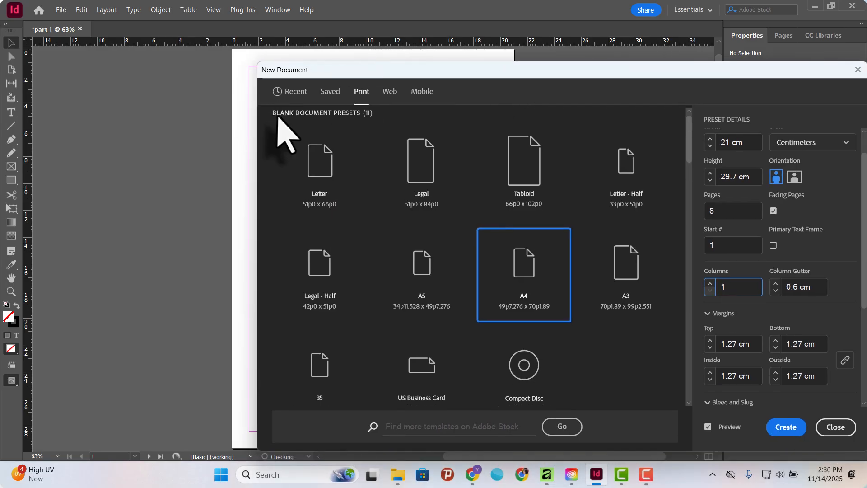
{"action": "left_click_drag", "start_coordinate": [257, 62], "coordinate": [447, 92]}
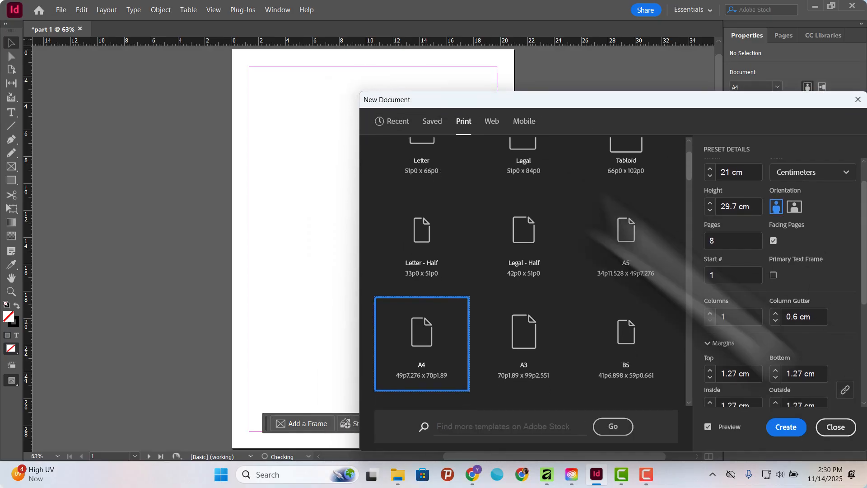
Raise all four linked margins to 1.5 cm and reposition the dialog beside the previewed margin guides.
{"action": "scroll", "coordinate": [836, 362], "scroll_direction": "down", "scroll_amount": 1}
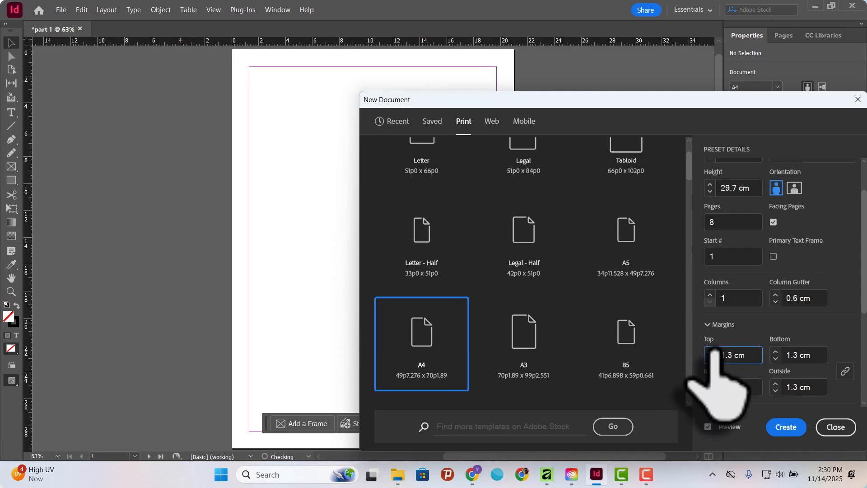
{"action": "left_click", "coordinate": [710, 352]}
{"action": "left_click", "coordinate": [710, 351]}
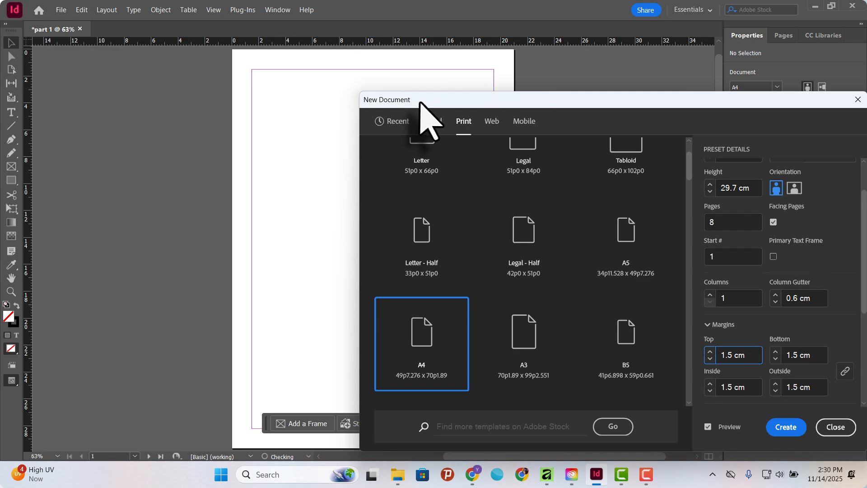
{"action": "left_click_drag", "start_coordinate": [420, 102], "coordinate": [420, 110]}
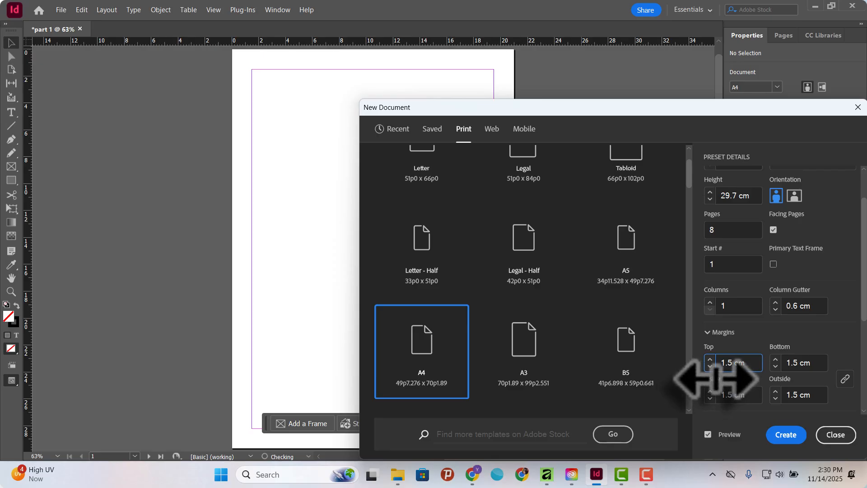
{"action": "left_click_drag", "start_coordinate": [709, 104], "coordinate": [668, 76]}
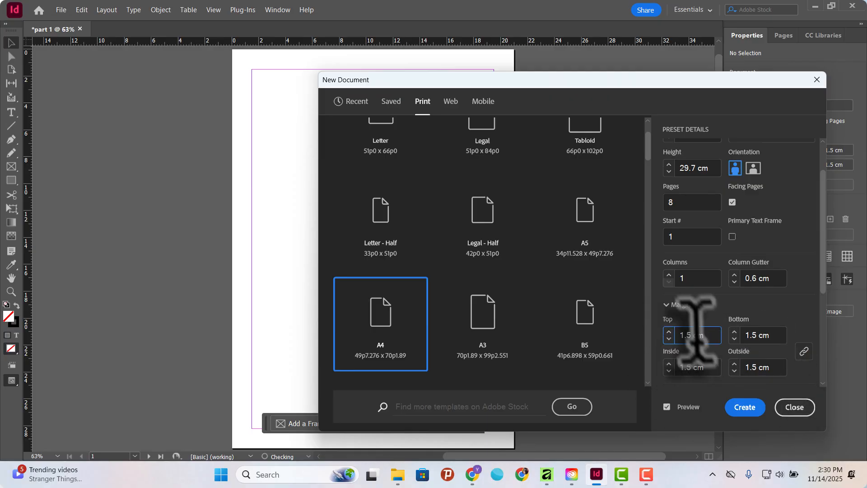
Try the linked margins at 1.6 cm and bring all four down to 1.4 cm.
{"action": "left_click", "coordinate": [669, 331]}
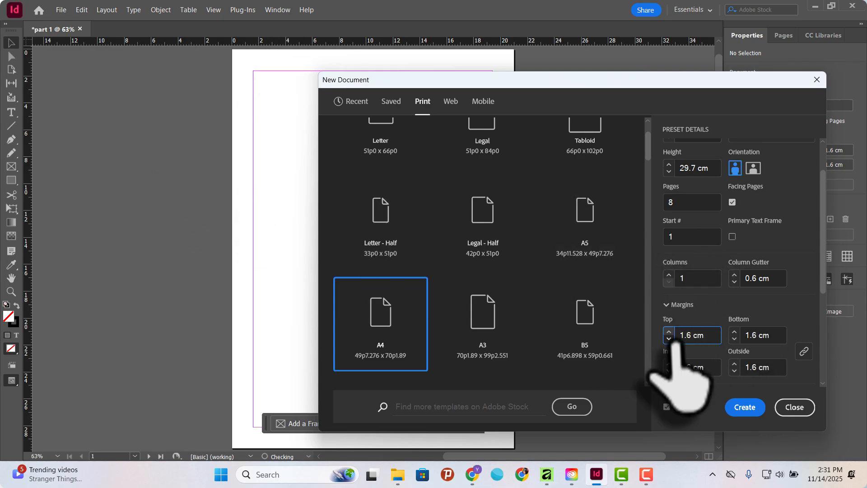
{"action": "left_click", "coordinate": [669, 371]}
{"action": "left_click", "coordinate": [669, 371]}
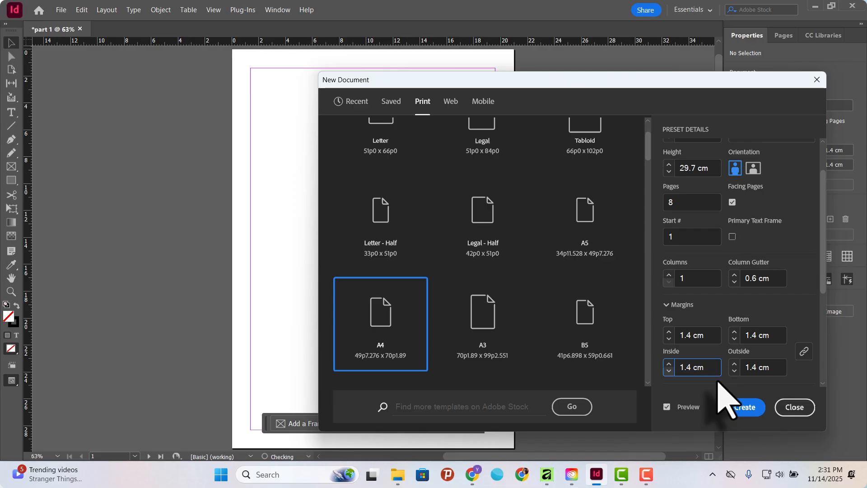
Toggle the Make all settings the same option for the margins and leave the four values unlinked.
{"action": "left_click", "coordinate": [804, 350]}
{"action": "left_click", "coordinate": [804, 350]}
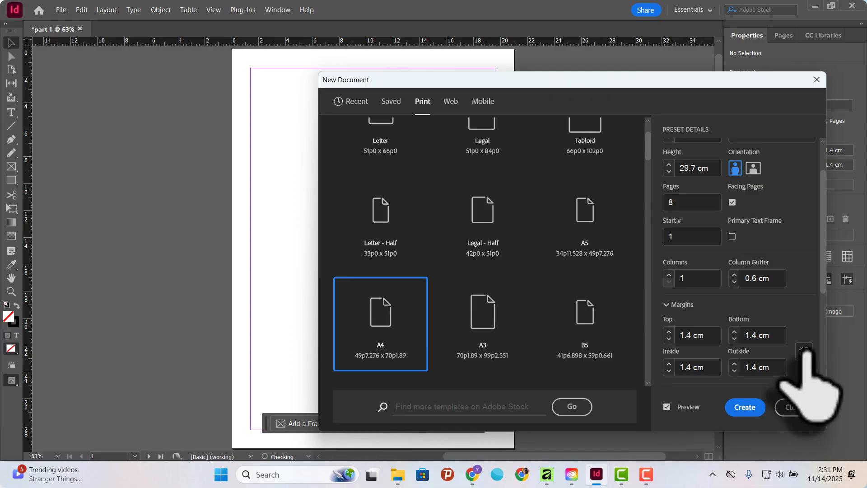
{"action": "left_click", "coordinate": [803, 352]}
{"action": "left_click", "coordinate": [804, 352]}
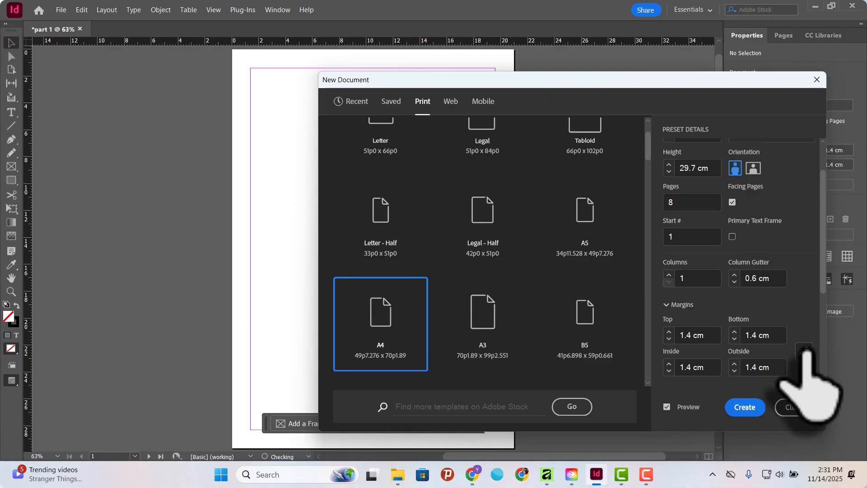
{"action": "left_click", "coordinate": [803, 352]}
{"action": "left_click", "coordinate": [804, 352]}
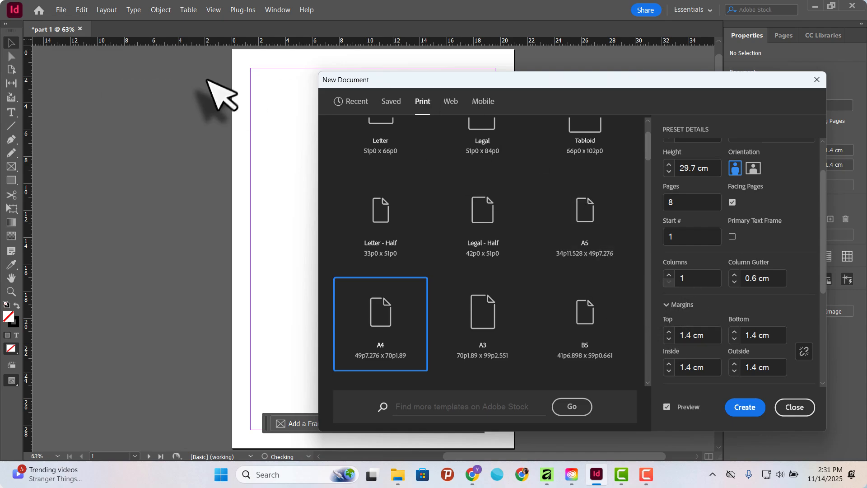
Increase only the top margin to 2.1 cm.
{"action": "left_click", "coordinate": [669, 331]}
{"action": "left_click", "coordinate": [669, 331]}
{"action": "left_click", "coordinate": [669, 332]}
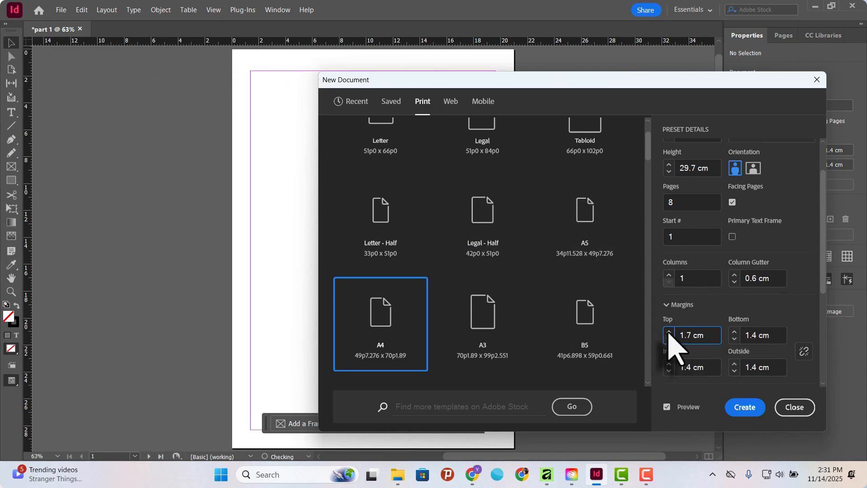
{"action": "left_click", "coordinate": [669, 331]}
{"action": "left_click", "coordinate": [669, 331]}
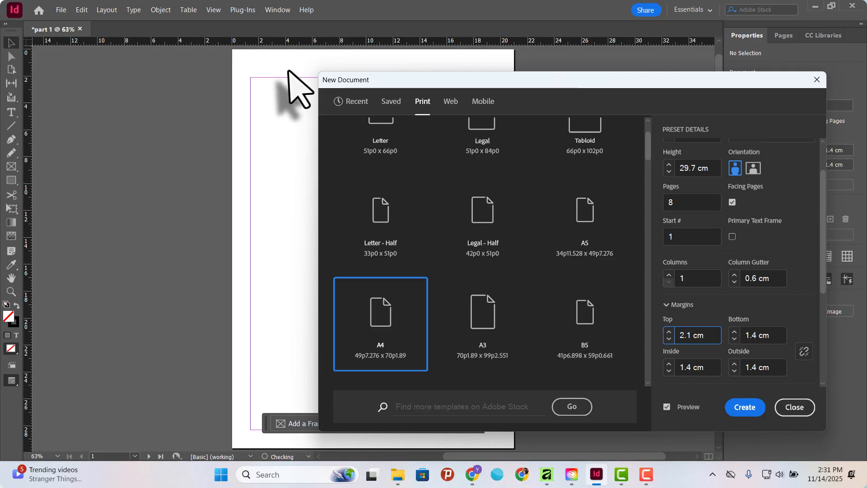
Increase the bottom margin to 1.8 cm and link the margins so all four sides use that value.
{"action": "left_click", "coordinate": [735, 331]}
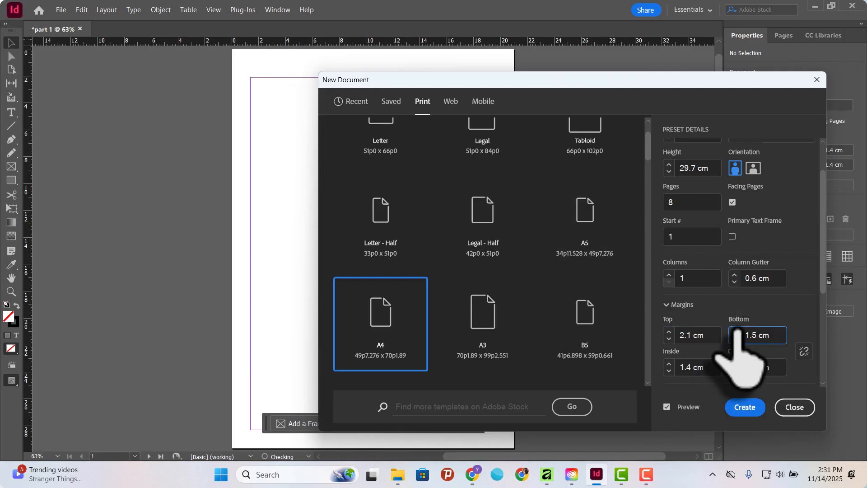
{"action": "left_click", "coordinate": [735, 331]}
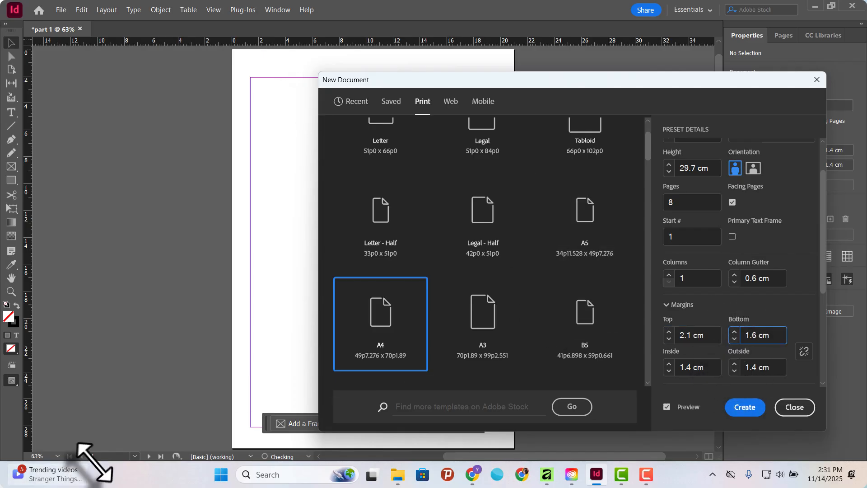
{"action": "left_click", "coordinate": [734, 332]}
{"action": "left_click", "coordinate": [735, 331]}
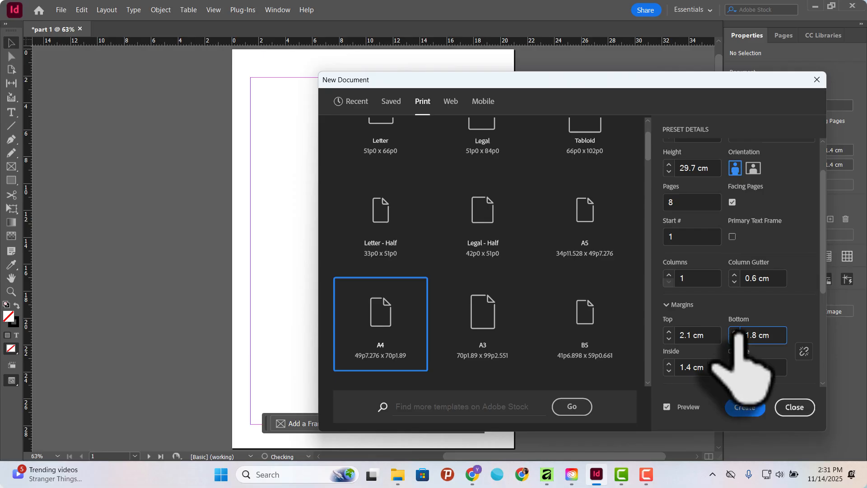
{"action": "left_click", "coordinate": [804, 352]}
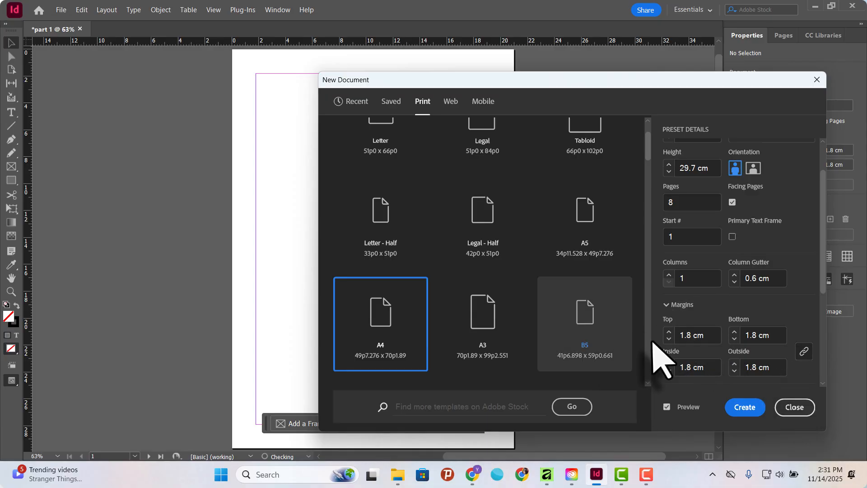
Review the remaining preset details, including Bleed and Slug, the document name, and the page width and height.
{"action": "scroll", "coordinate": [683, 357], "scroll_direction": "down", "scroll_amount": 1}
{"action": "scroll", "coordinate": [677, 344], "scroll_direction": "down", "scroll_amount": 2}
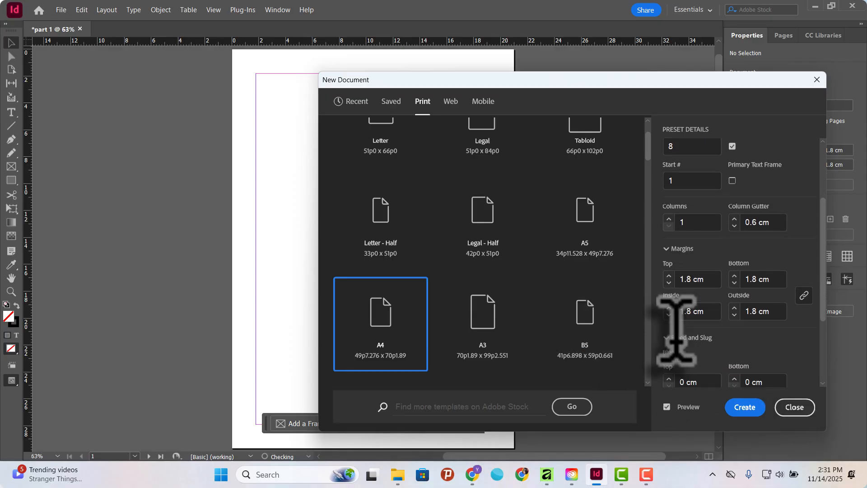
{"action": "scroll", "coordinate": [682, 357], "scroll_direction": "down", "scroll_amount": 1}
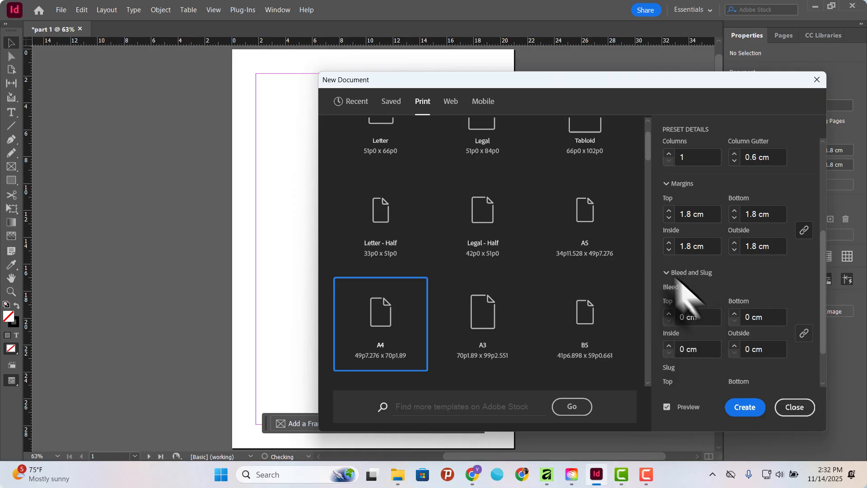
{"action": "scroll", "coordinate": [614, 230], "scroll_direction": "up", "scroll_amount": 2}
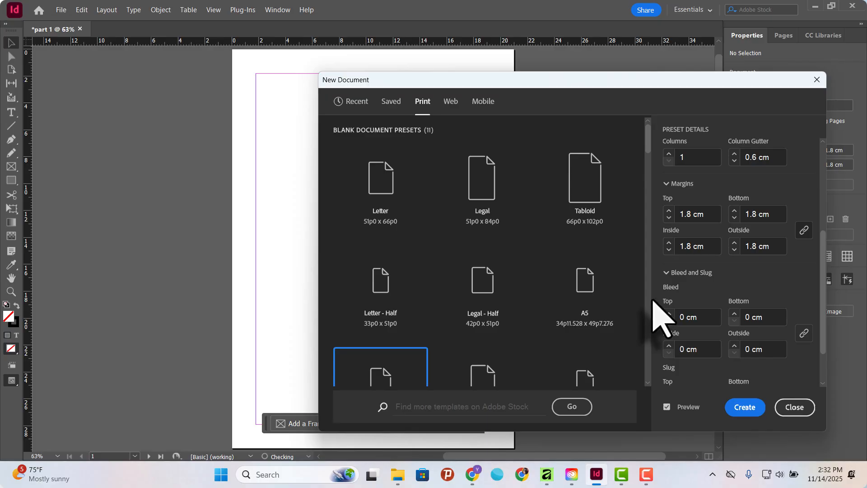
{"action": "scroll", "coordinate": [700, 307], "scroll_direction": "up", "scroll_amount": 2}
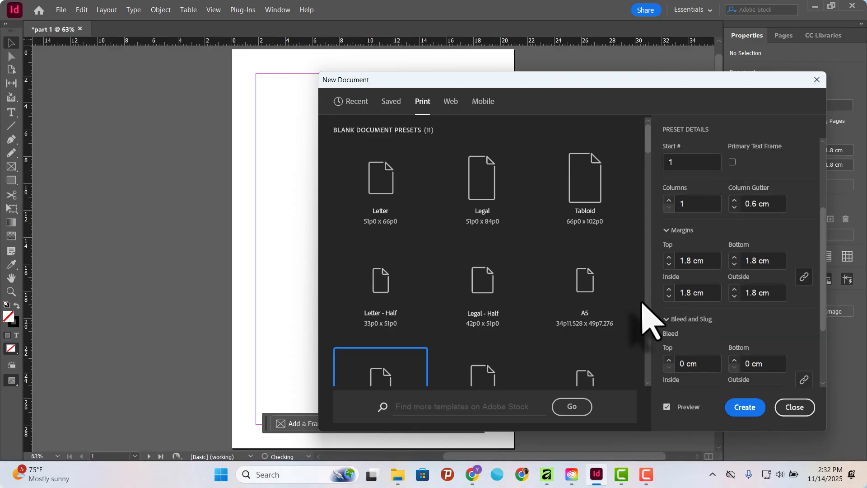
{"action": "scroll", "coordinate": [645, 253], "scroll_direction": "down", "scroll_amount": 1}
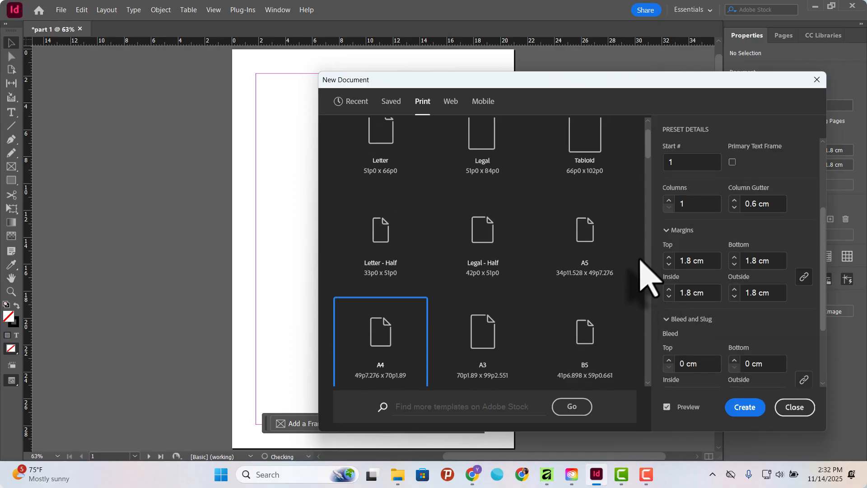
{"action": "scroll", "coordinate": [644, 262], "scroll_direction": "up", "scroll_amount": 1}
{"action": "left_click_drag", "start_coordinate": [823, 218], "coordinate": [822, 141]}
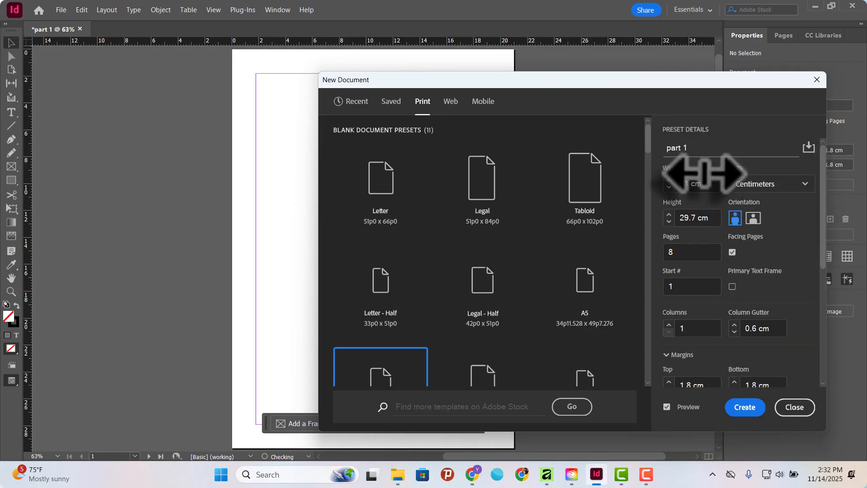
{"action": "left_click", "coordinate": [691, 188]}
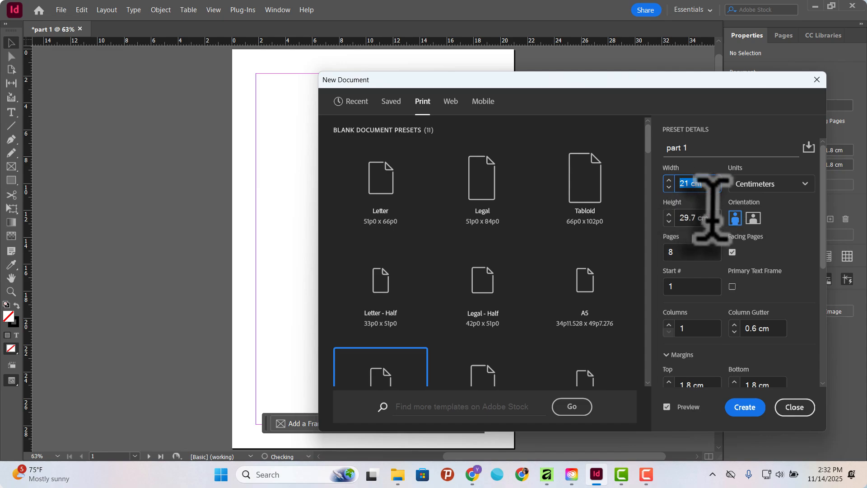
{"action": "mouse_move", "coordinate": [713, 216]}
{"action": "left_mouse_down"}
{"action": "mouse_move", "coordinate": [684, 217]}
{"action": "mouse_move", "coordinate": [699, 218]}
{"action": "left_mouse_up"}
Reduce all four linked margins to 1.4 cm and create the document.
{"action": "scroll", "coordinate": [532, 310], "scroll_direction": "down", "scroll_amount": 1}
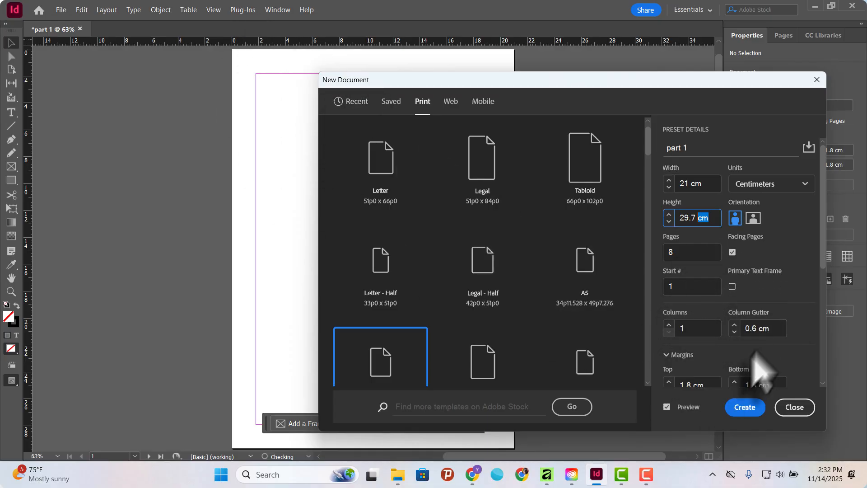
{"action": "scroll", "coordinate": [793, 357], "scroll_direction": "down", "scroll_amount": 3}
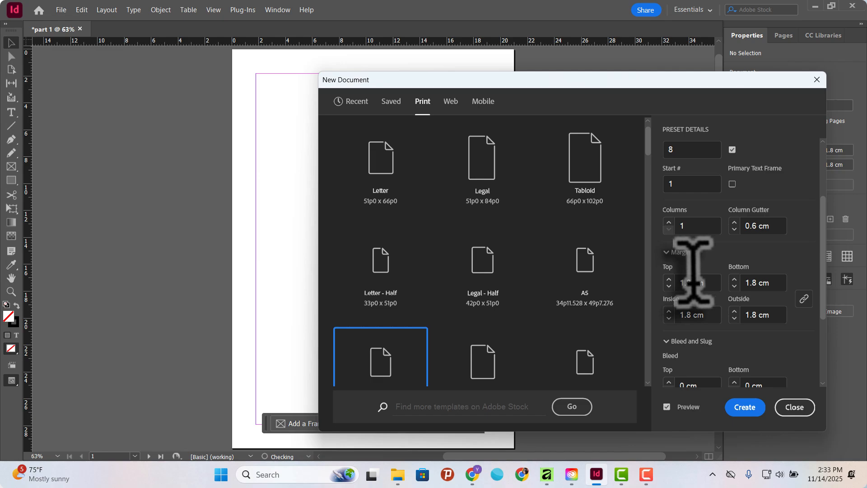
{"action": "left_click", "coordinate": [734, 286]}
{"action": "left_click", "coordinate": [734, 286]}
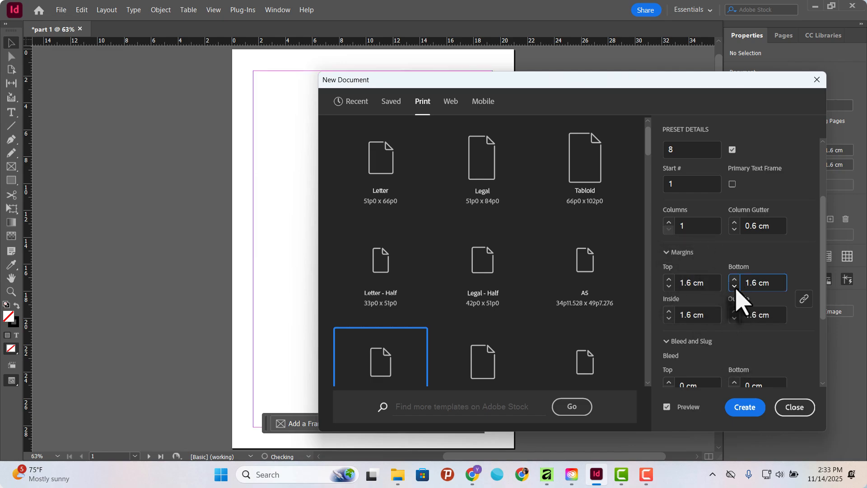
{"action": "left_click", "coordinate": [735, 286]}
{"action": "left_click", "coordinate": [734, 286]}
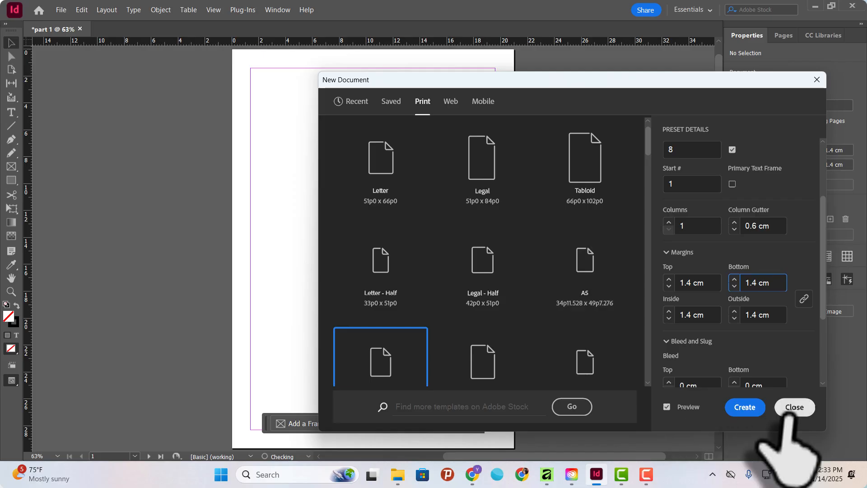
{"action": "left_click", "coordinate": [752, 407]}
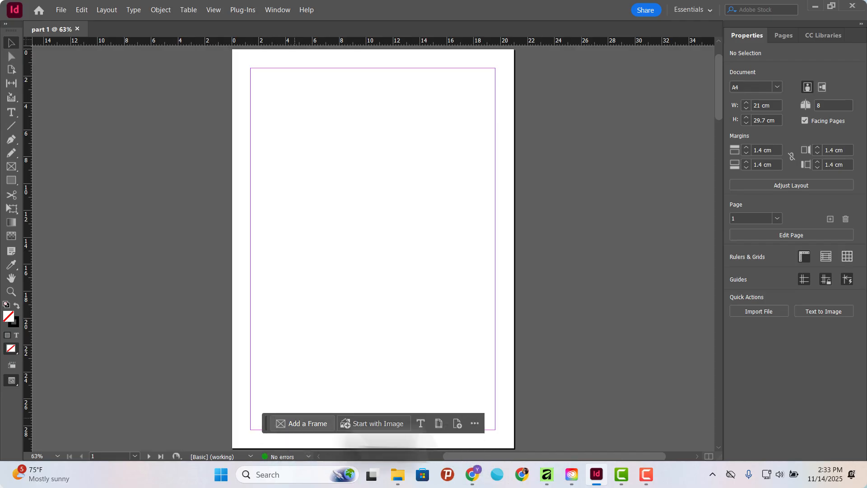
Hide the Contextual Task Bar and dismiss the notice about restoring it.
{"action": "left_click", "coordinate": [474, 423]}
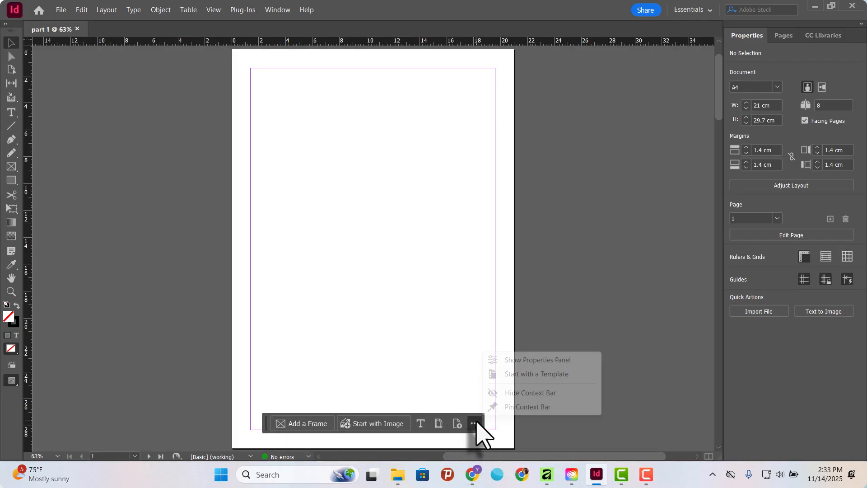
{"action": "left_click", "coordinate": [542, 393]}
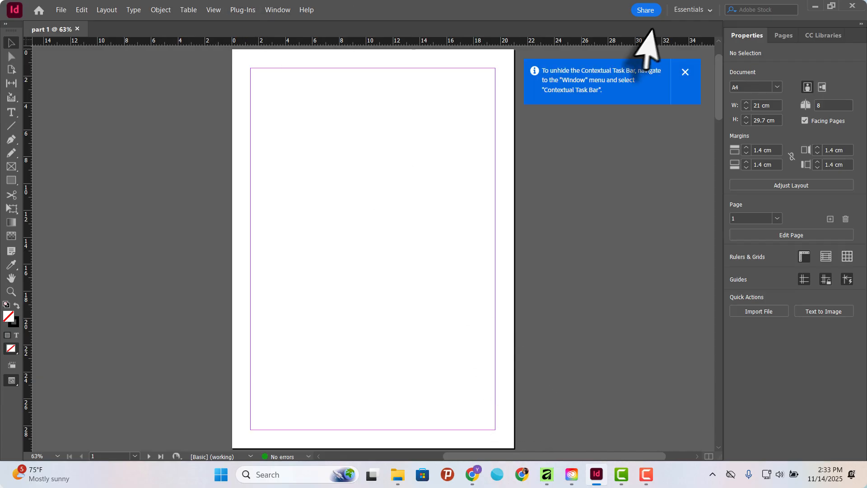
{"action": "left_click", "coordinate": [686, 73]}
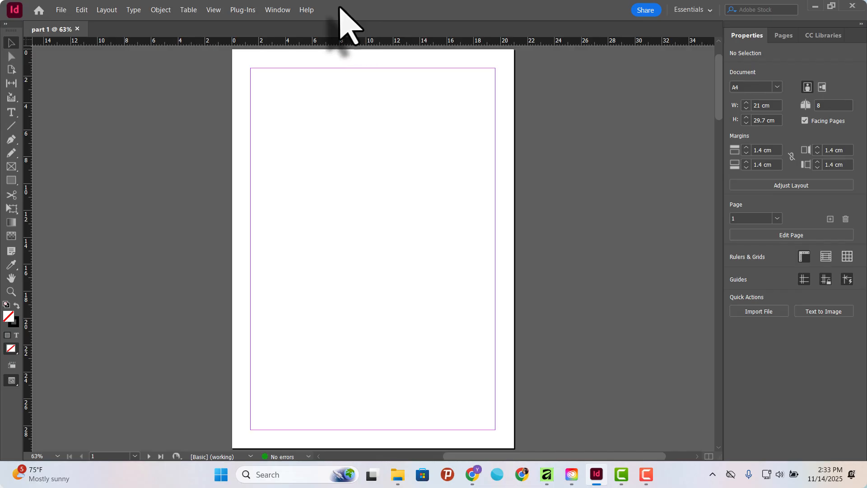
{"action": "left_click", "coordinate": [64, 9]}
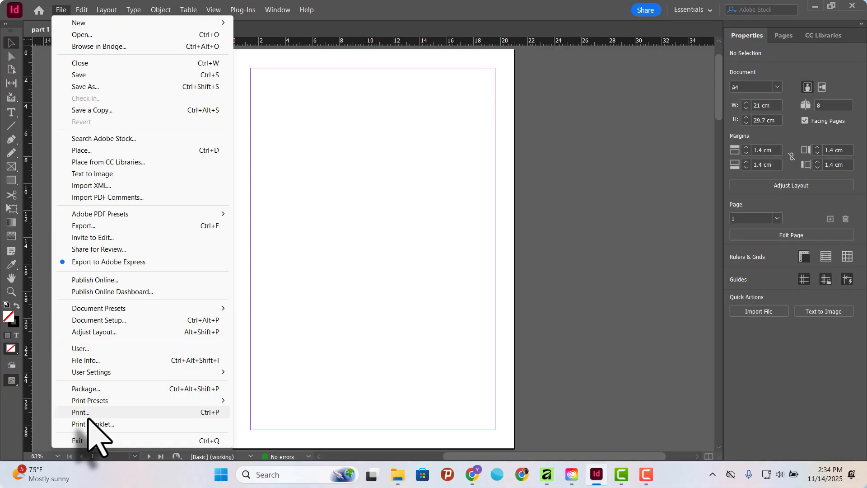
{"action": "mouse_move", "coordinate": [82, 13]}
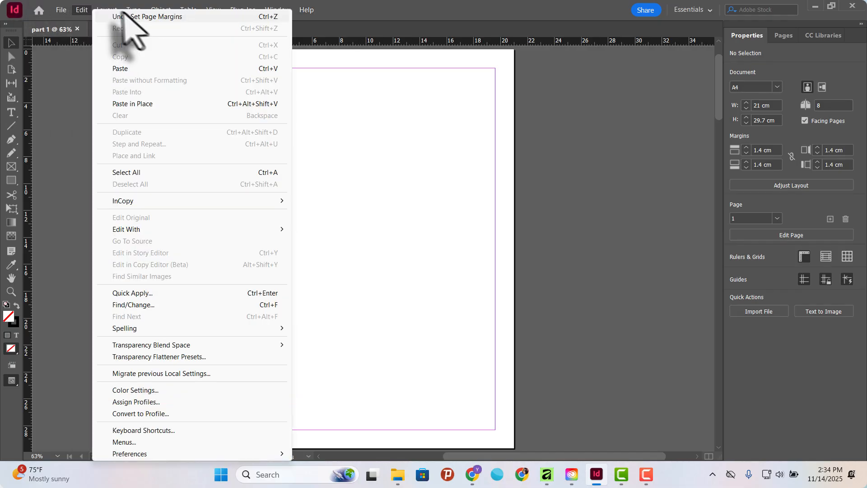
{"action": "mouse_move", "coordinate": [134, 9]}
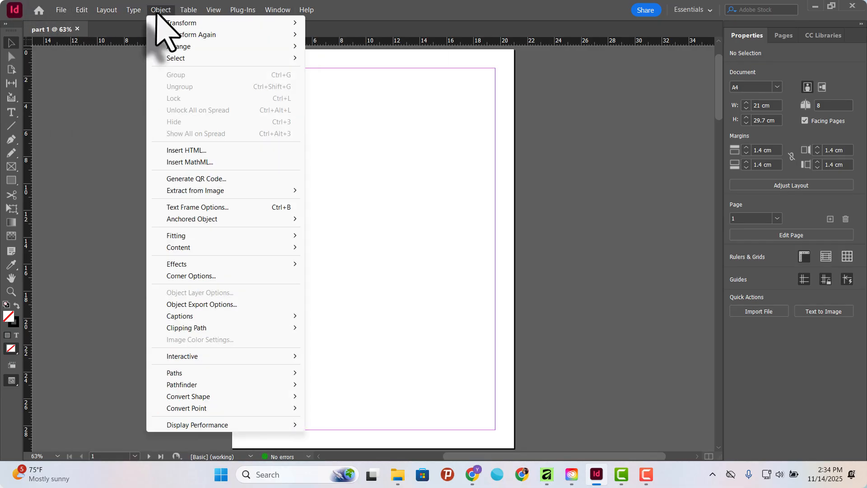
{"action": "mouse_move", "coordinate": [187, 12]}
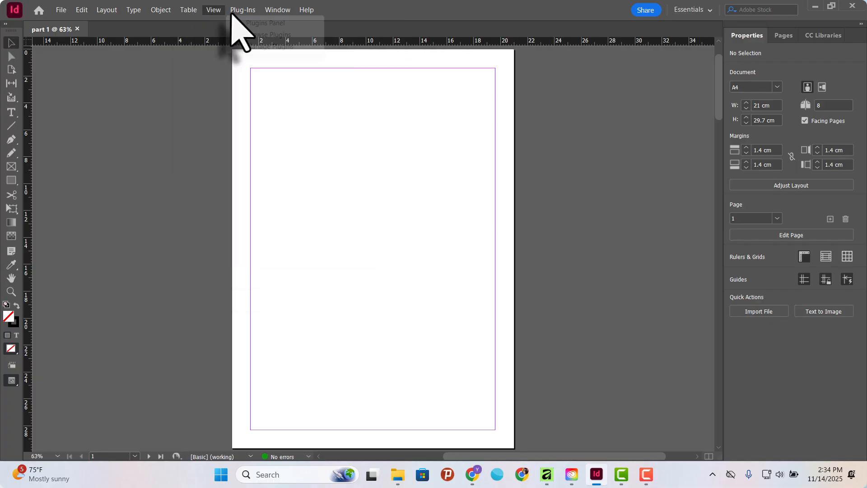
{"action": "mouse_move", "coordinate": [239, 10]}
{"action": "mouse_move", "coordinate": [277, 13]}
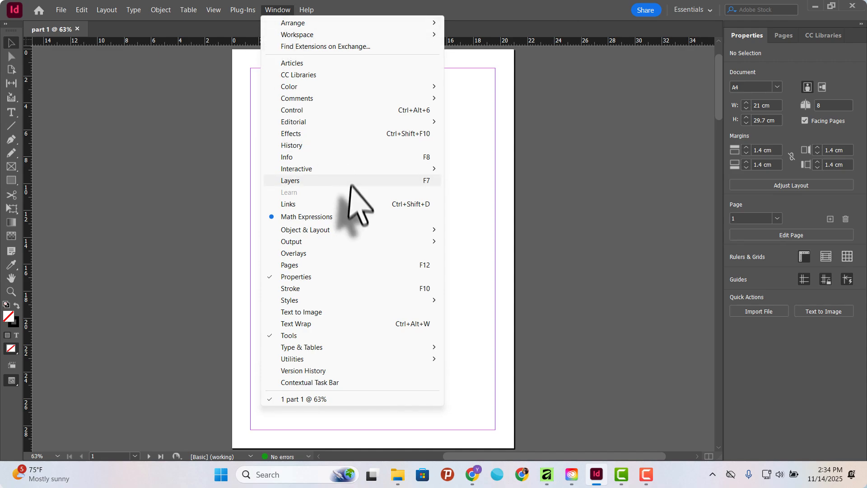
{"action": "mouse_move", "coordinate": [312, 13]}
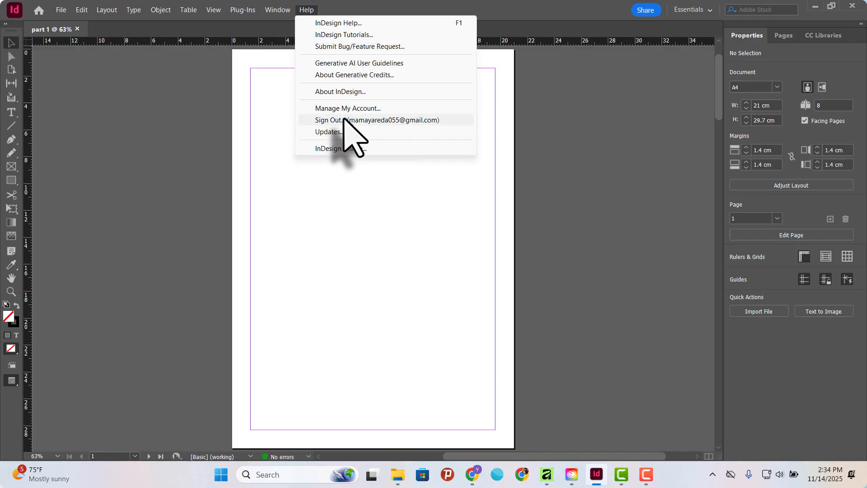
{"action": "left_click", "coordinate": [526, 11]}
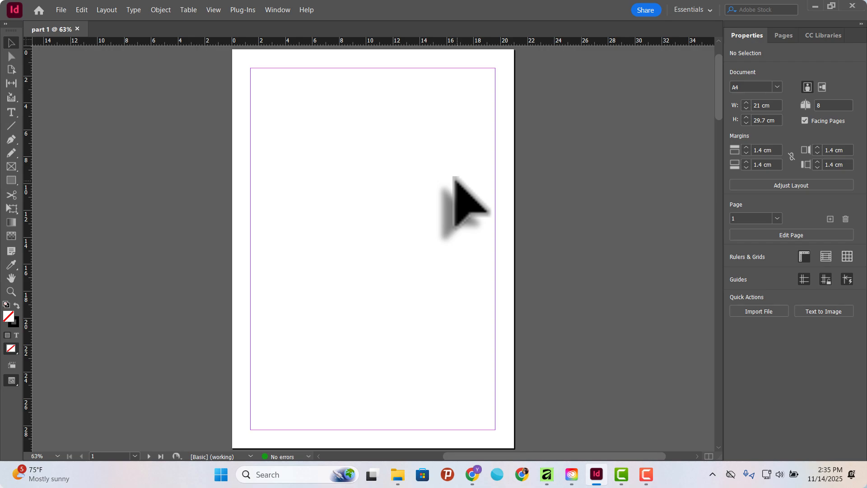
{"action": "scroll", "coordinate": [454, 178], "scroll_direction": "down", "scroll_amount": 5}
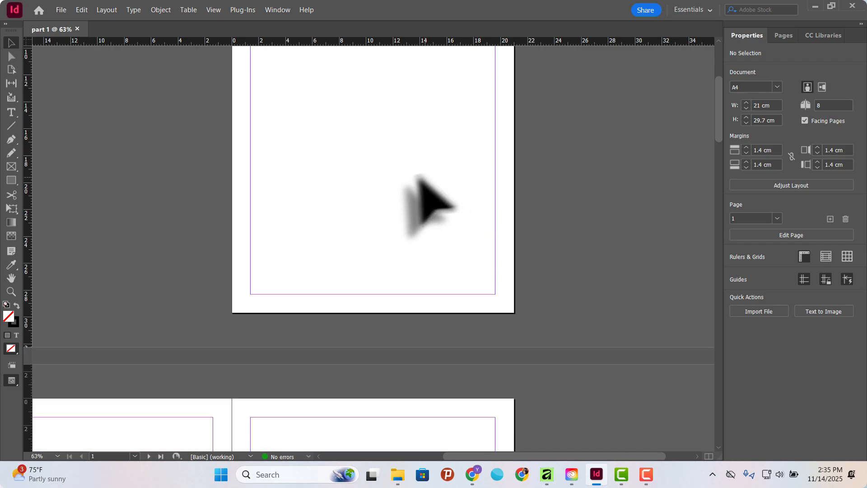
{"action": "scroll", "coordinate": [311, 199], "scroll_direction": "up", "scroll_amount": 4}
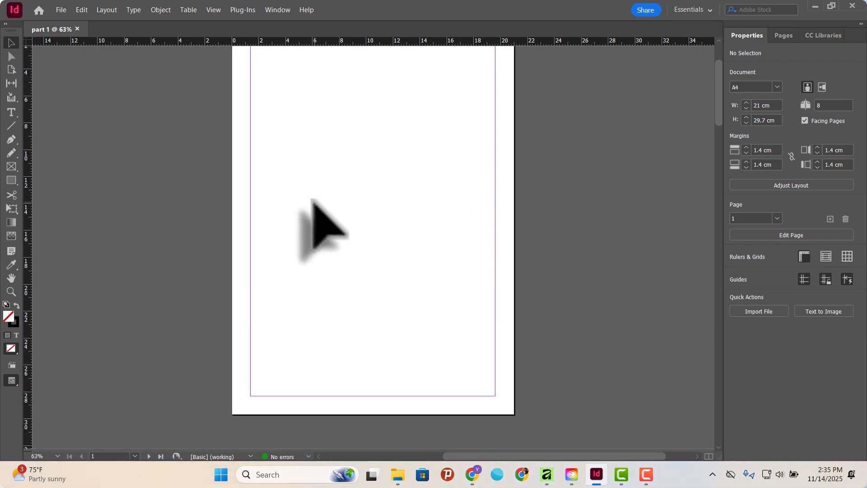
{"action": "scroll", "coordinate": [311, 201], "scroll_direction": "down", "scroll_amount": 6}
{"action": "scroll", "coordinate": [316, 201], "scroll_direction": "up", "scroll_amount": 9}
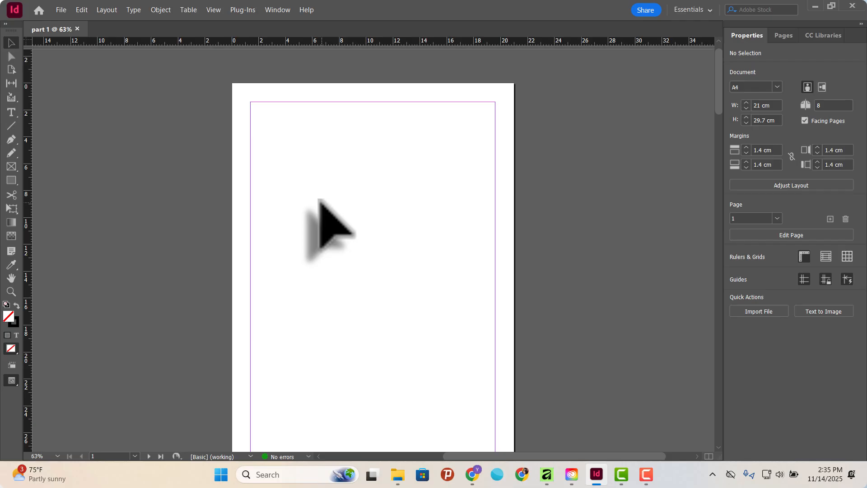
{"action": "scroll", "coordinate": [319, 199], "scroll_direction": "down", "scroll_amount": 4}
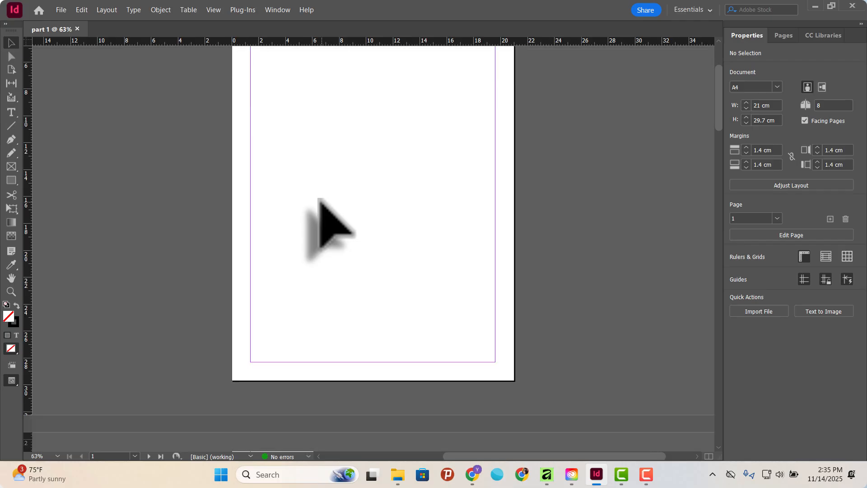
{"action": "scroll", "coordinate": [320, 199], "scroll_direction": "down", "scroll_amount": 14}
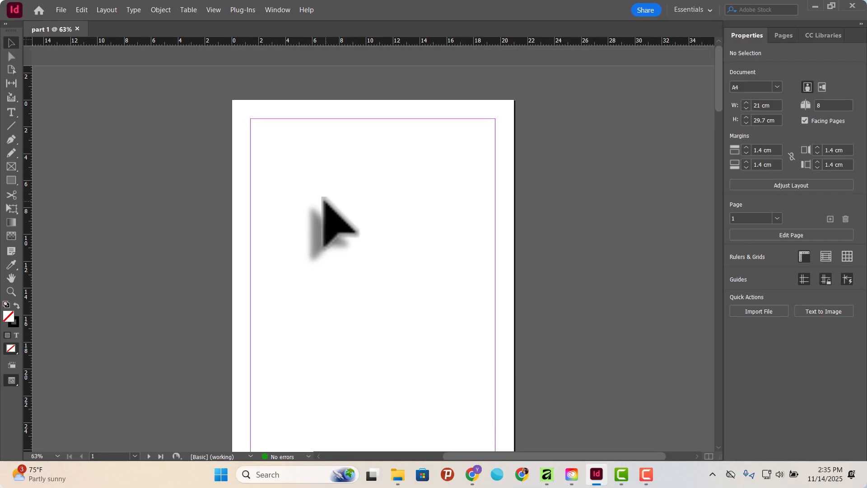
{"action": "scroll", "coordinate": [327, 201], "scroll_direction": "down", "scroll_amount": 7}
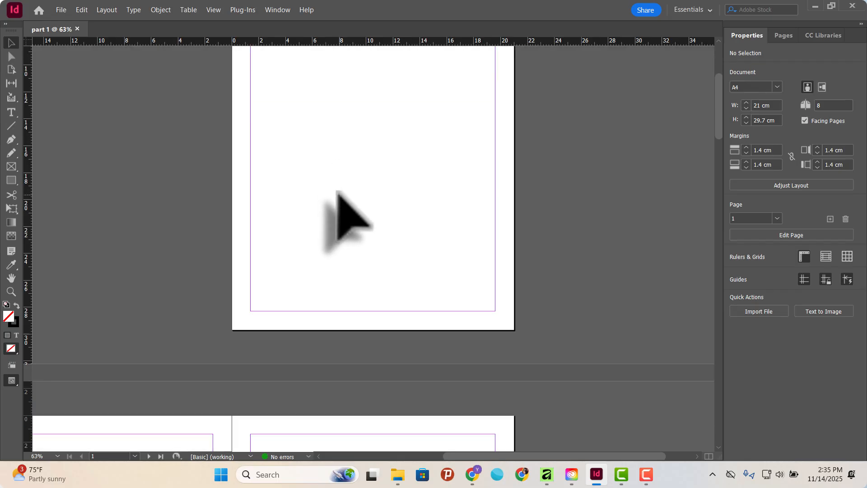
{"action": "scroll", "coordinate": [339, 203], "scroll_direction": "up", "scroll_amount": 7}
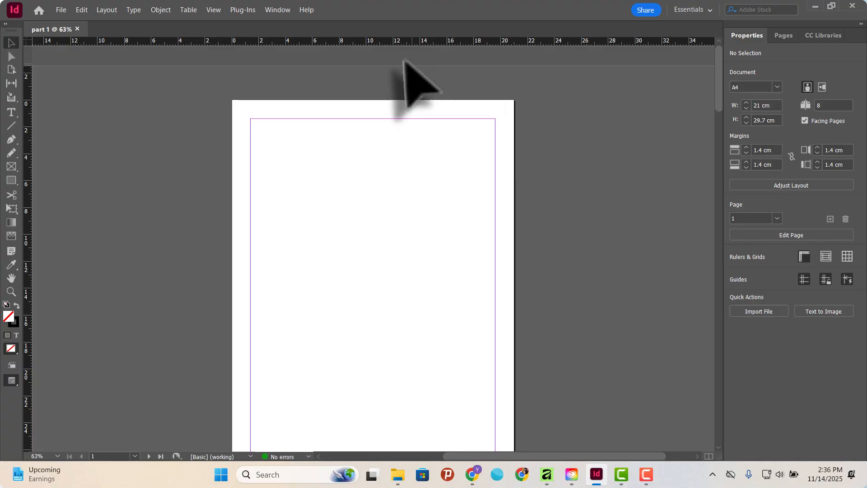
Show the Control panel across the workspace.
{"action": "left_click", "coordinate": [281, 11]}
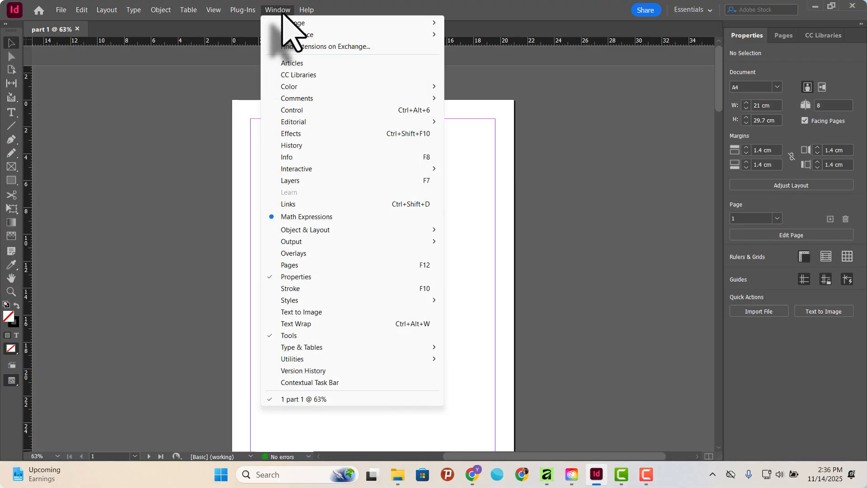
{"action": "mouse_move", "coordinate": [299, 98]}
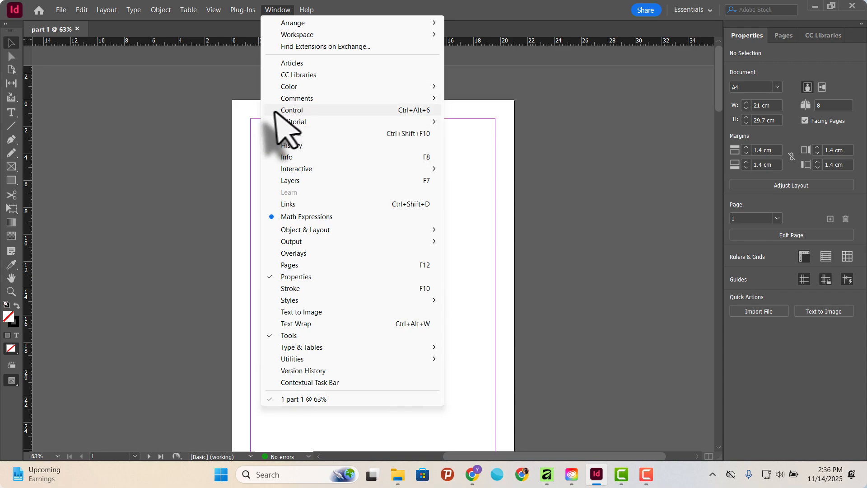
{"action": "left_click", "coordinate": [303, 111]}
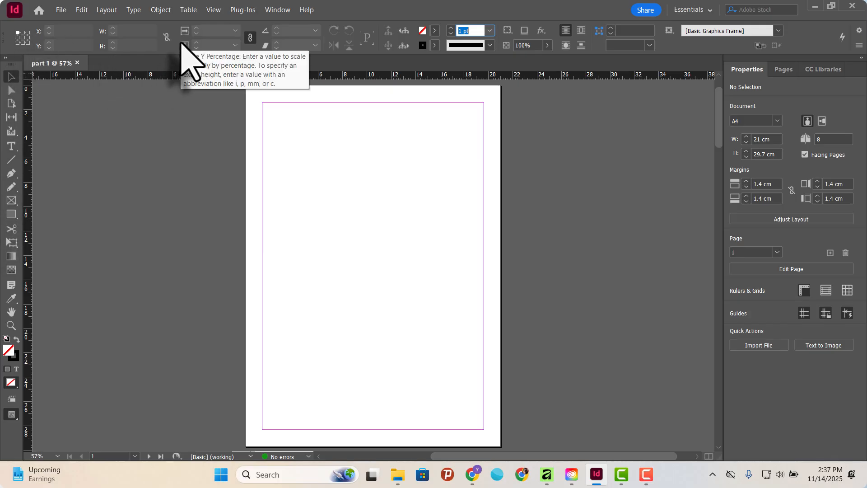
Hide both the Control panel and the Tools panel from the workspace.
{"action": "left_click", "coordinate": [277, 10]}
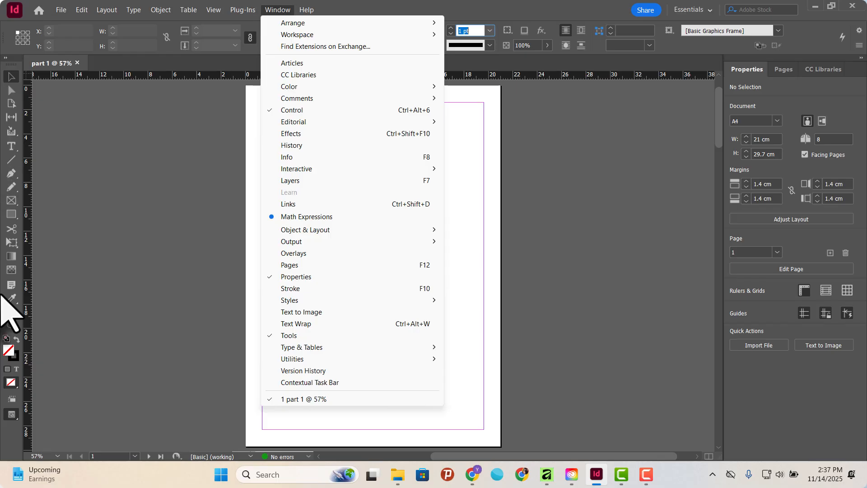
{"action": "mouse_move", "coordinate": [377, 348]}
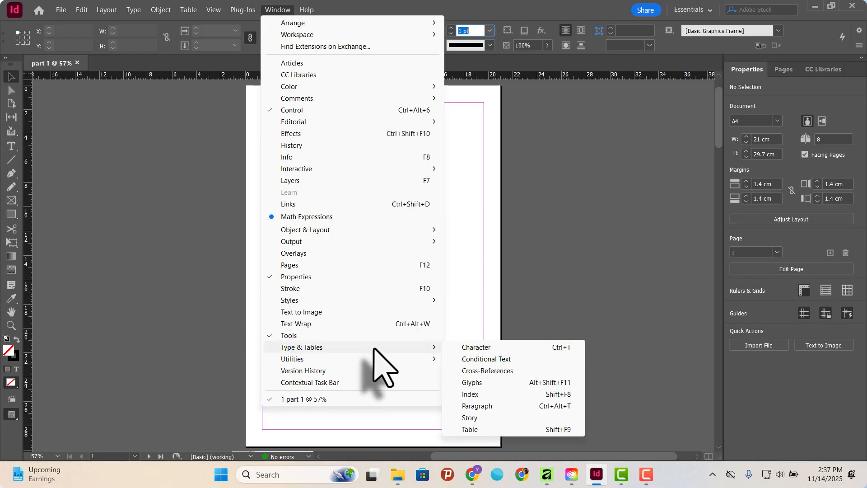
{"action": "left_click", "coordinate": [291, 110]}
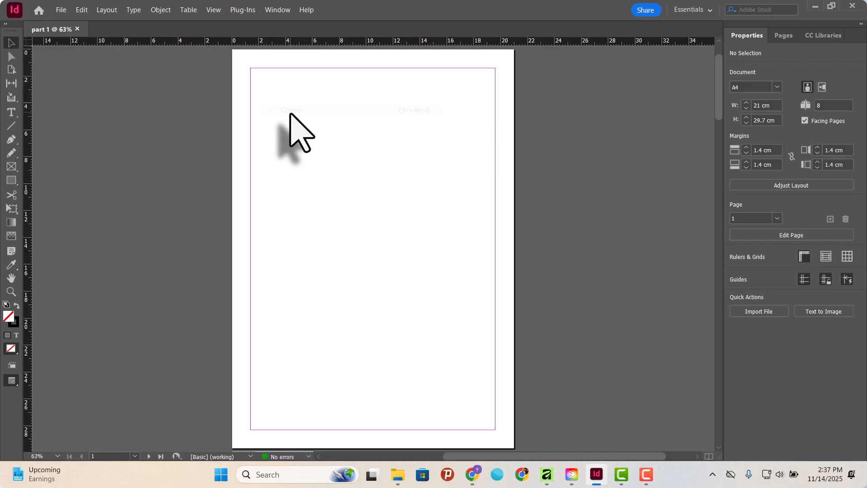
{"action": "left_click", "coordinate": [277, 10]}
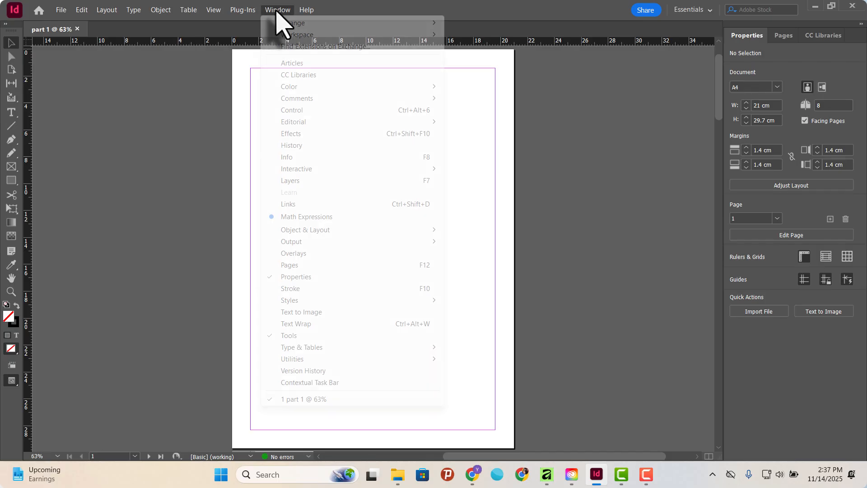
{"action": "left_click", "coordinate": [289, 336]}
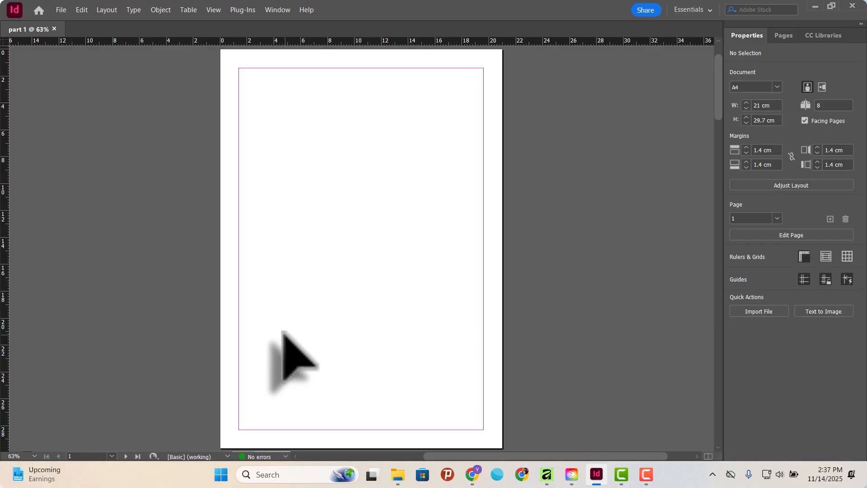
Bring the Control panel and the Tools panel back into the workspace.
{"action": "left_click", "coordinate": [279, 6]}
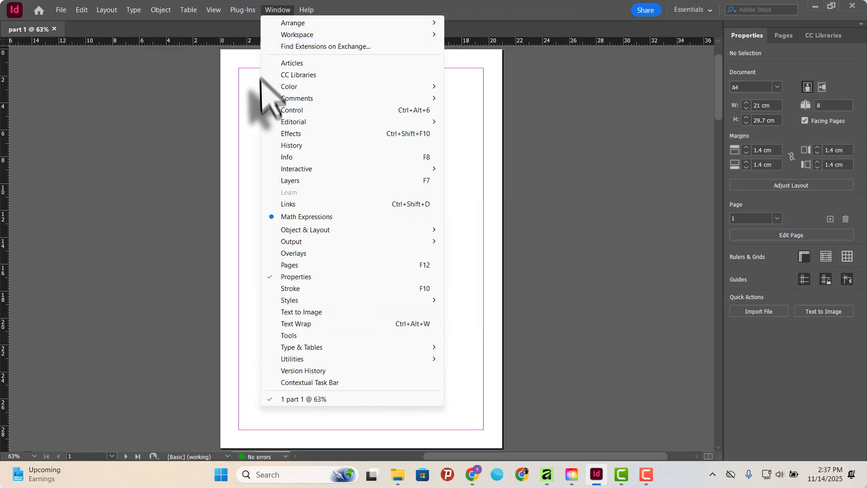
{"action": "left_click", "coordinate": [306, 111]}
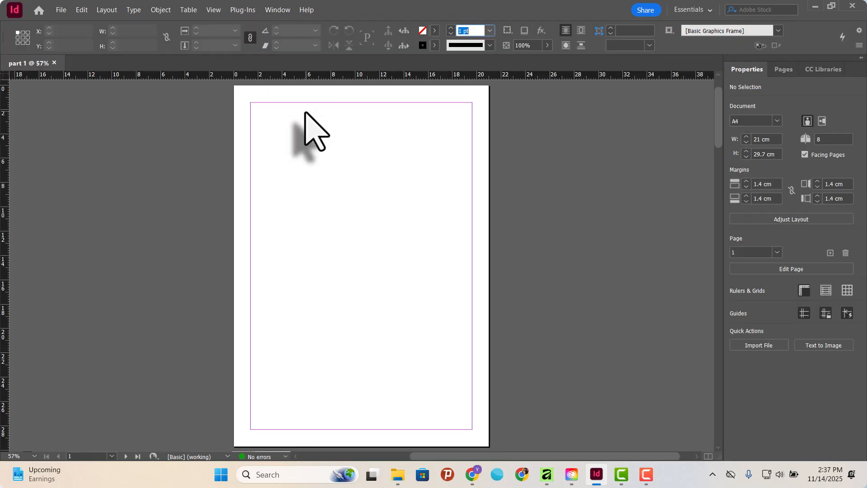
{"action": "left_click", "coordinate": [276, 9]}
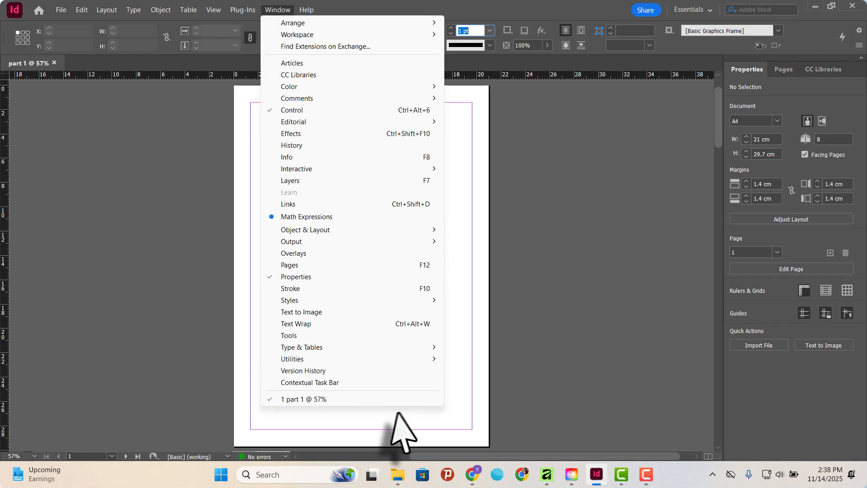
{"action": "left_click", "coordinate": [301, 335]}
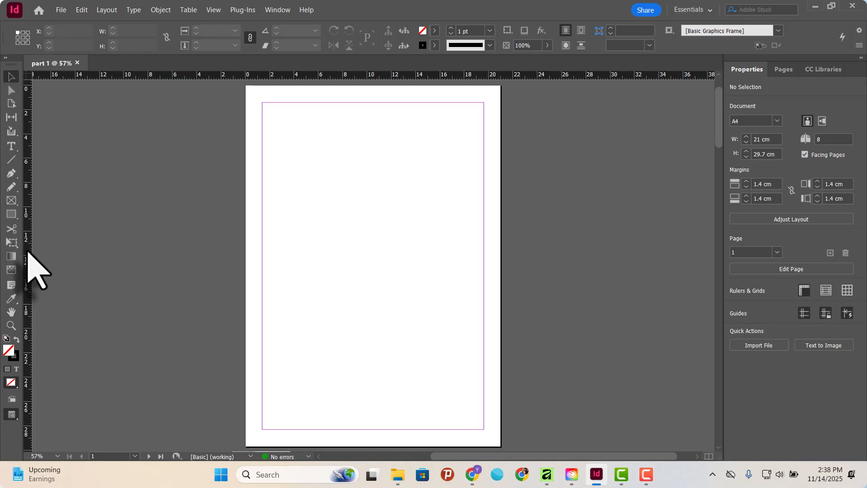
Hide the rulers around the document and show them again.
{"action": "left_click", "coordinate": [213, 10]}
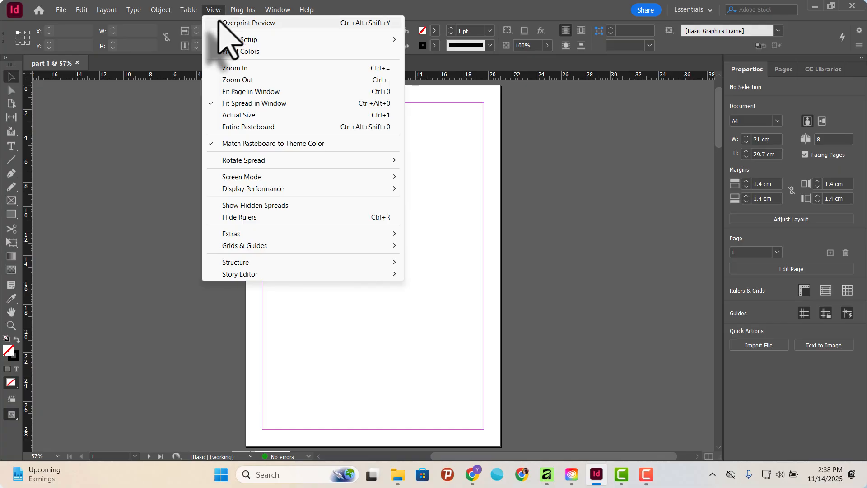
{"action": "mouse_move", "coordinate": [276, 232]}
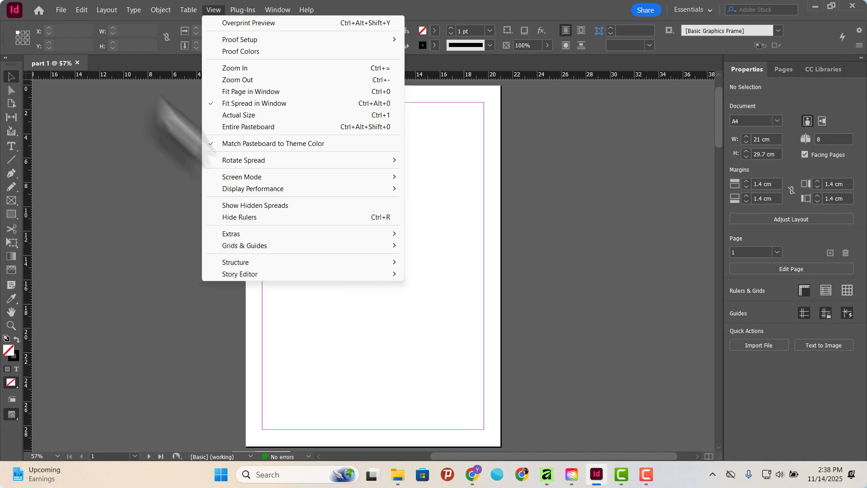
{"action": "left_click", "coordinate": [261, 218]}
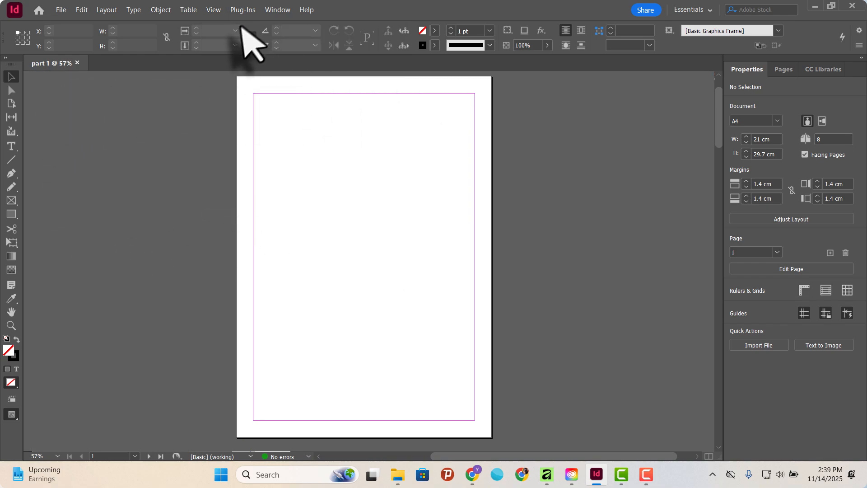
{"action": "left_click", "coordinate": [215, 10]}
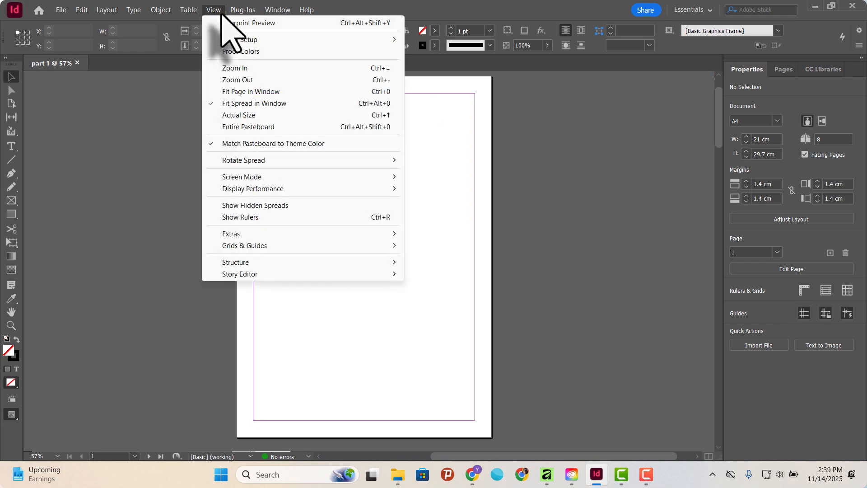
{"action": "left_click", "coordinate": [256, 219]}
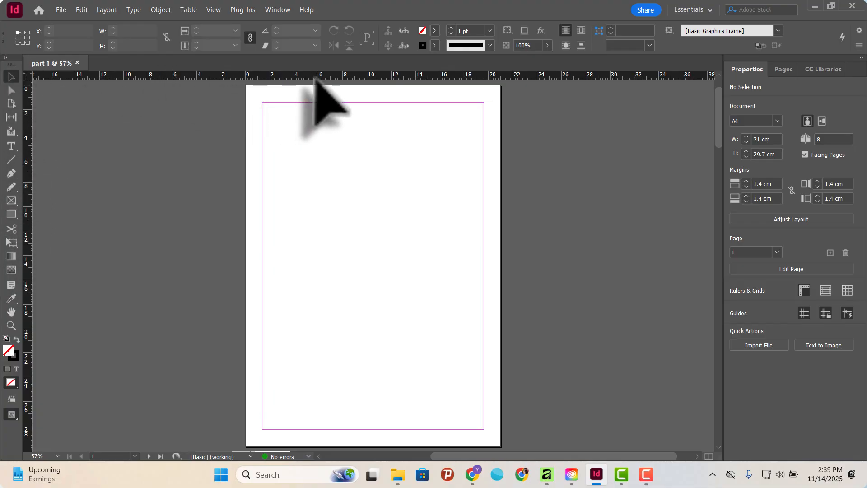
Look up the keyboard shortcut assigned to the rulers and use it to toggle them off and back on.
{"action": "left_click", "coordinate": [213, 10]}
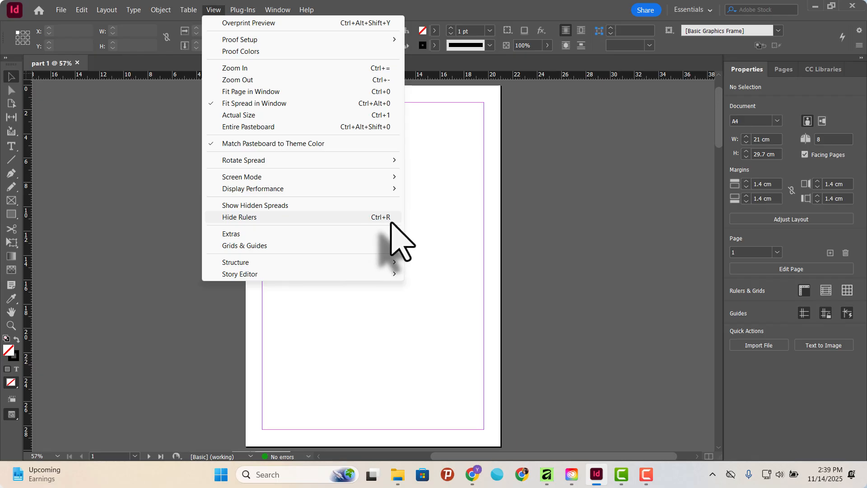
{"action": "left_click", "coordinate": [396, 9]}
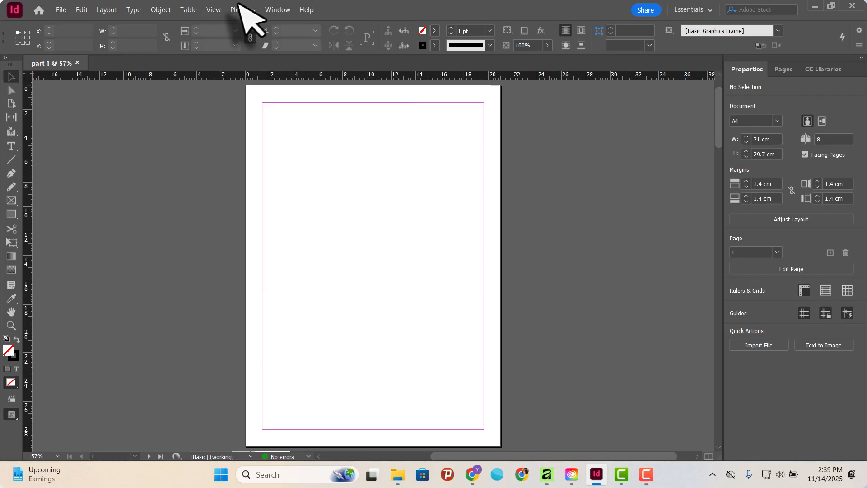
{"action": "left_click", "coordinate": [214, 10]}
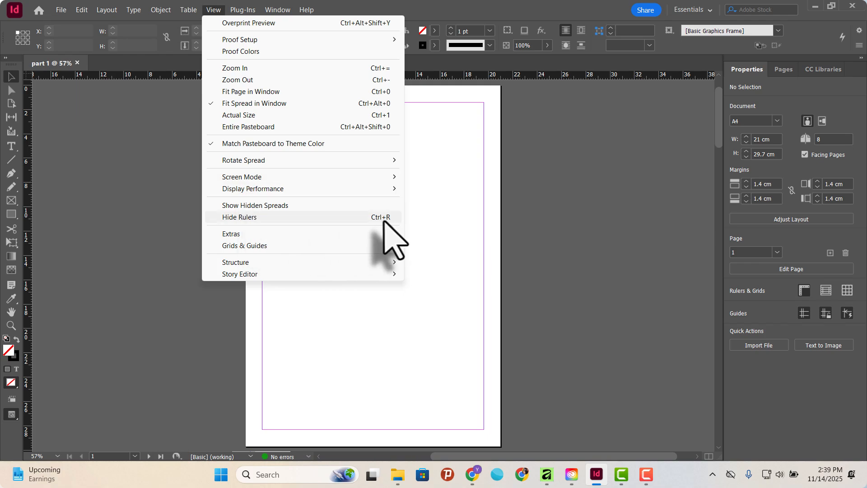
{"action": "left_click", "coordinate": [501, 4]}
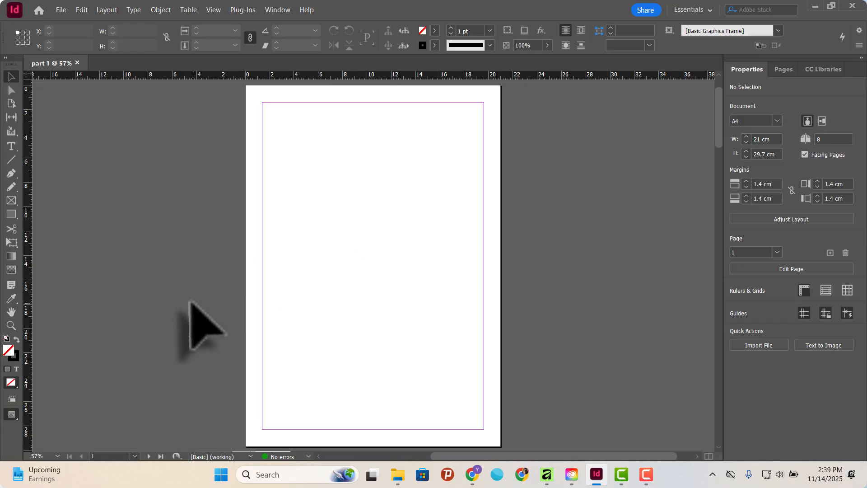
{"action": "key", "text": "ctrl+r"}
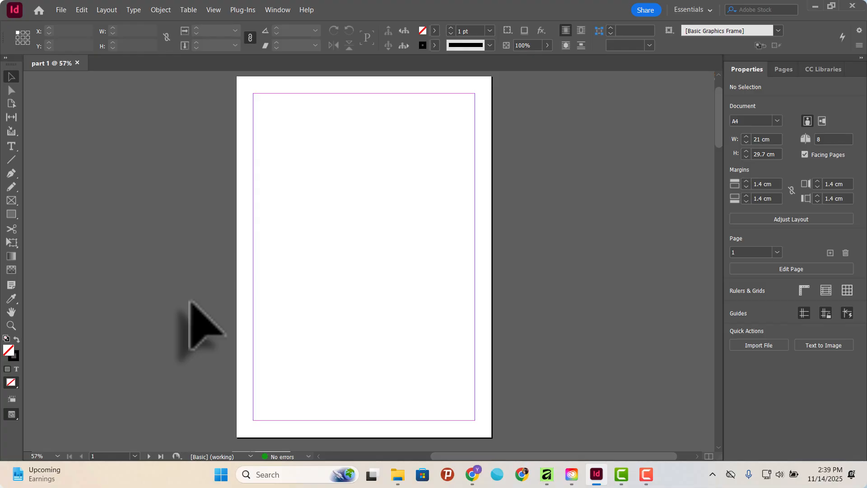
{"action": "key", "text": "ctrl+r"}
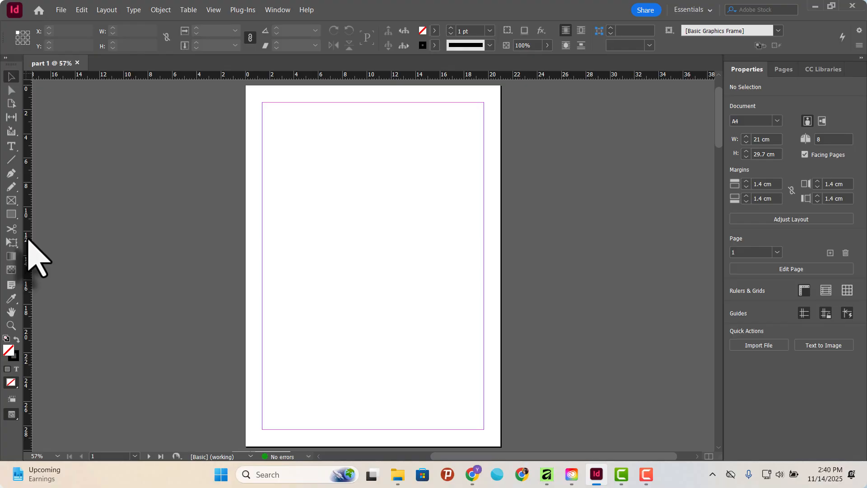
Add vertical guides along both side margins at 1.4 and 19.6 cm and one near the page centre, moving the centre guide to about 10.8 cm.
{"action": "left_click_drag", "start_coordinate": [29, 239], "coordinate": [374, 279]}
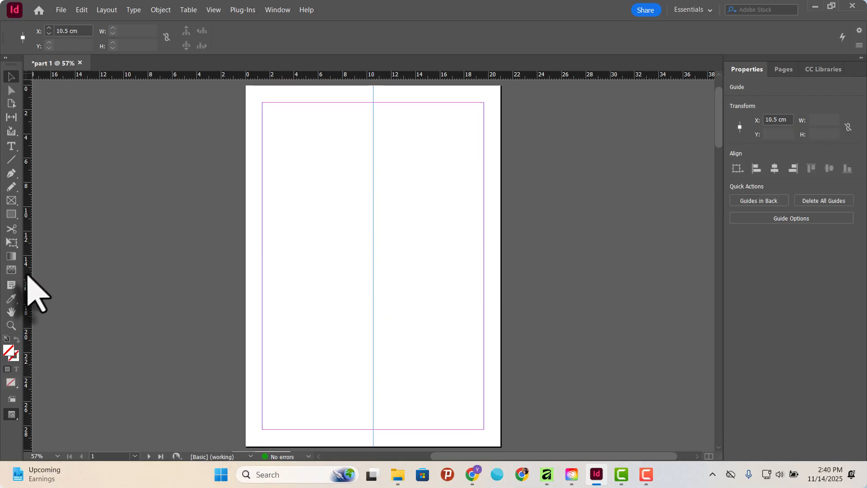
{"action": "left_click_drag", "start_coordinate": [29, 273], "coordinate": [262, 299]}
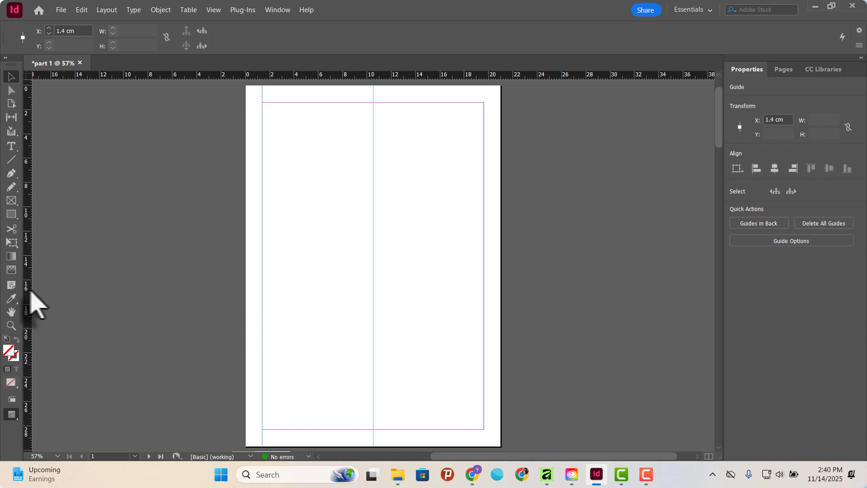
{"action": "left_click_drag", "start_coordinate": [30, 291], "coordinate": [484, 341]}
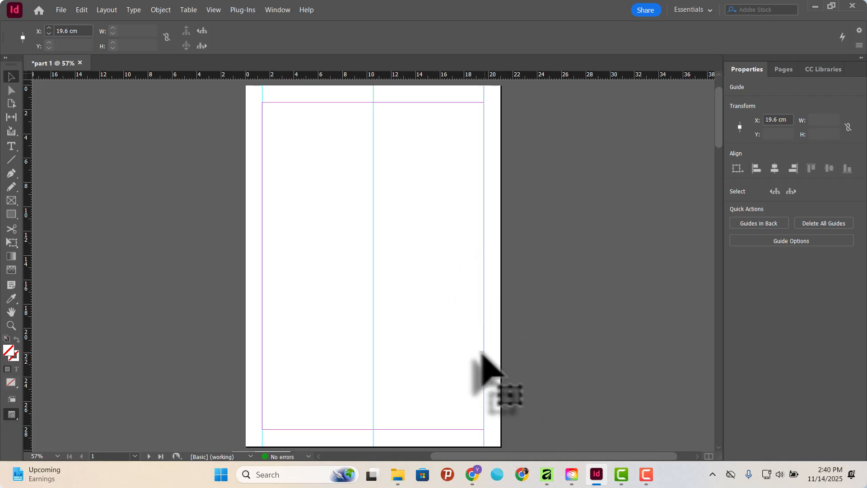
{"action": "mouse_move", "coordinate": [482, 355]}
{"action": "left_mouse_down"}
{"action": "mouse_move", "coordinate": [474, 354]}
{"action": "mouse_move", "coordinate": [522, 360]}
{"action": "mouse_move", "coordinate": [484, 360]}
{"action": "left_mouse_up"}
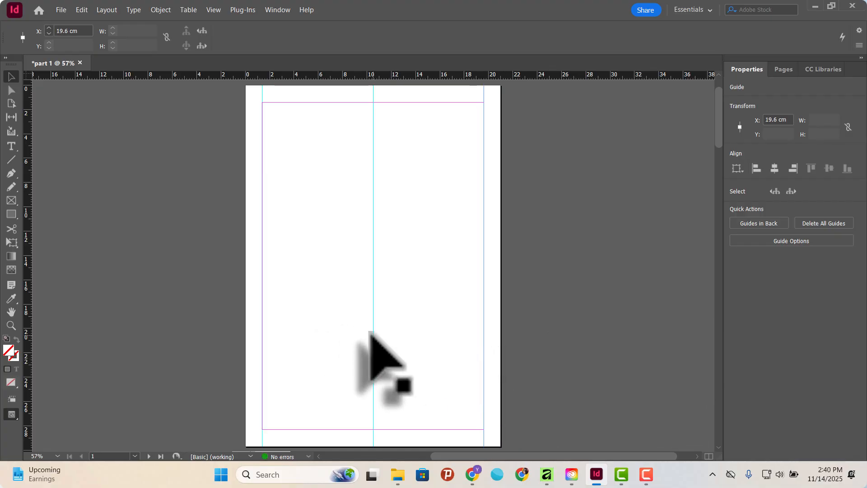
{"action": "mouse_move", "coordinate": [371, 333]}
{"action": "left_mouse_down"}
{"action": "mouse_move", "coordinate": [349, 333]}
{"action": "mouse_move", "coordinate": [384, 336]}
{"action": "mouse_move", "coordinate": [377, 336]}
{"action": "left_mouse_up"}
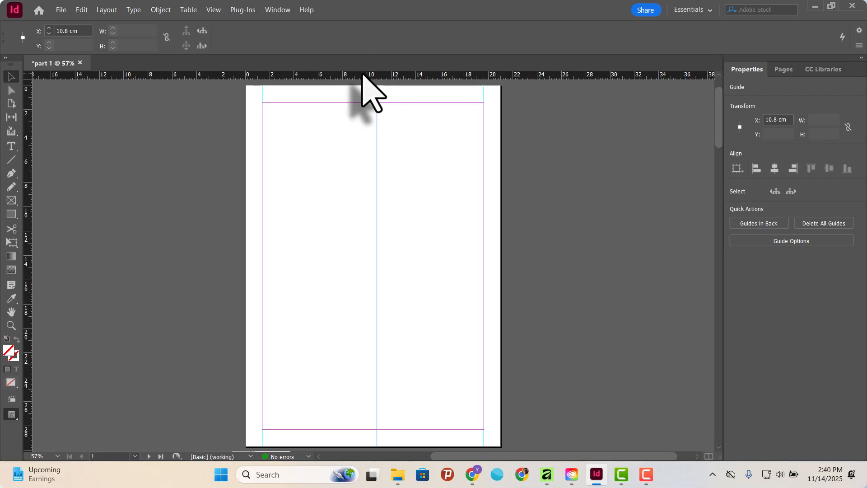
Add five horizontal guides: on the top margin at 1.4 cm, on the bottom margin at 28.3 cm, and three between, the middle at about 14.3 cm.
{"action": "left_click_drag", "start_coordinate": [363, 75], "coordinate": [364, 170]}
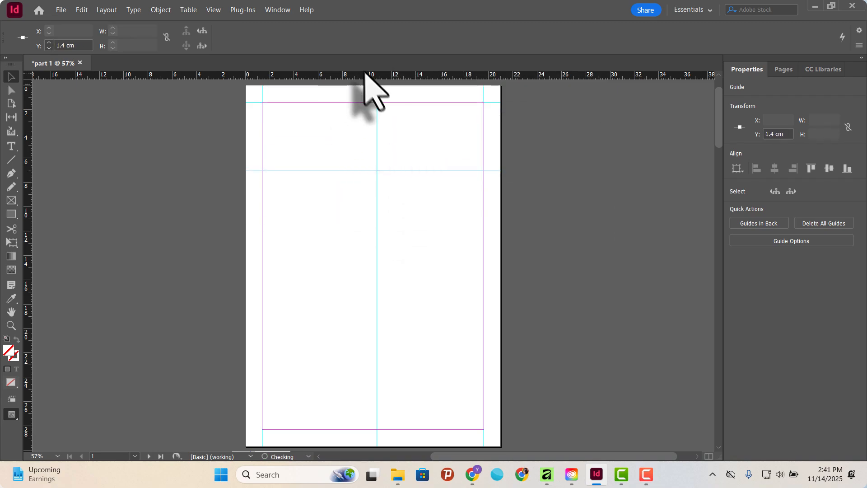
{"action": "left_click_drag", "start_coordinate": [362, 73], "coordinate": [357, 259]}
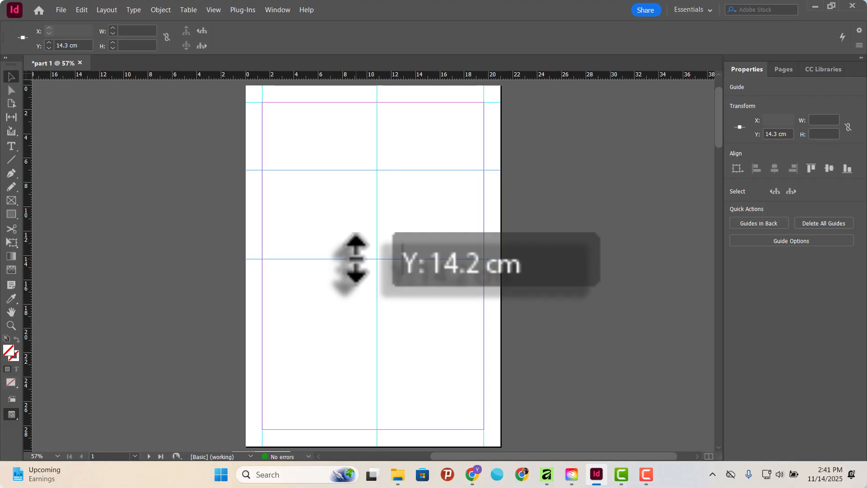
{"action": "left_click_drag", "start_coordinate": [357, 259], "coordinate": [357, 259]}
{"action": "left_click_drag", "start_coordinate": [374, 77], "coordinate": [381, 356]}
{"action": "left_click_drag", "start_coordinate": [353, 77], "coordinate": [388, 430]}
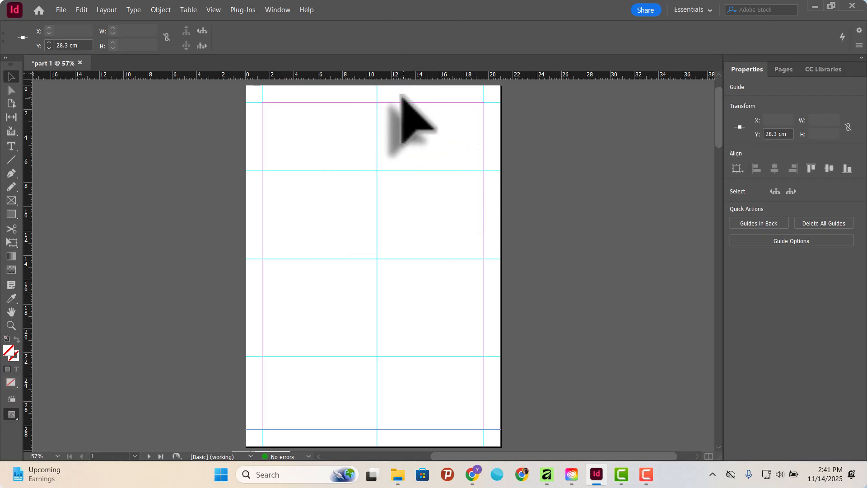
Set the measurement units of the horizontal ruler to inches.
{"action": "right_click", "coordinate": [396, 76]}
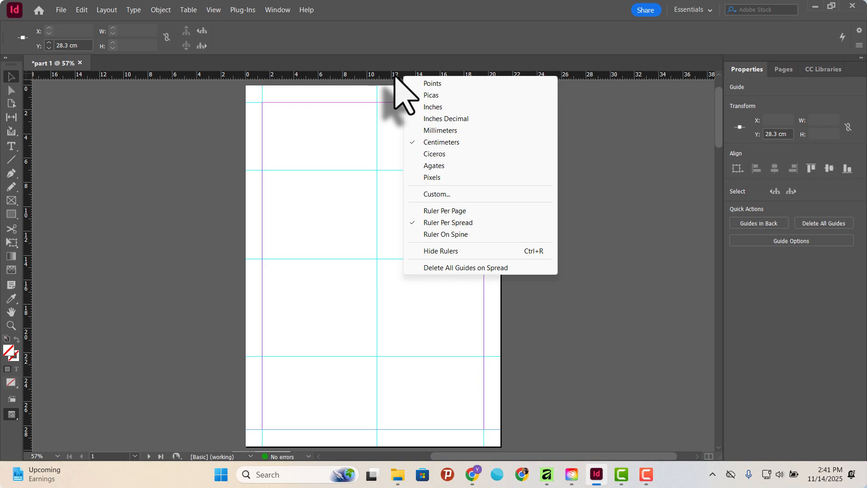
{"action": "left_click", "coordinate": [393, 77]}
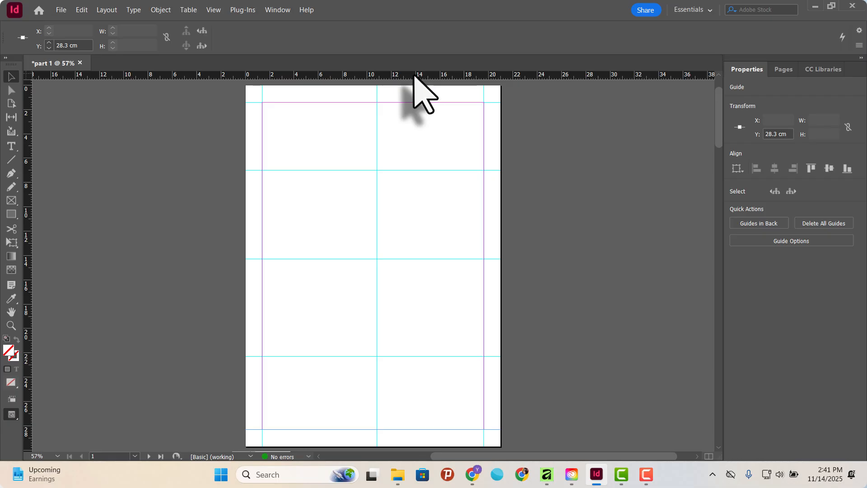
{"action": "right_click", "coordinate": [413, 75]}
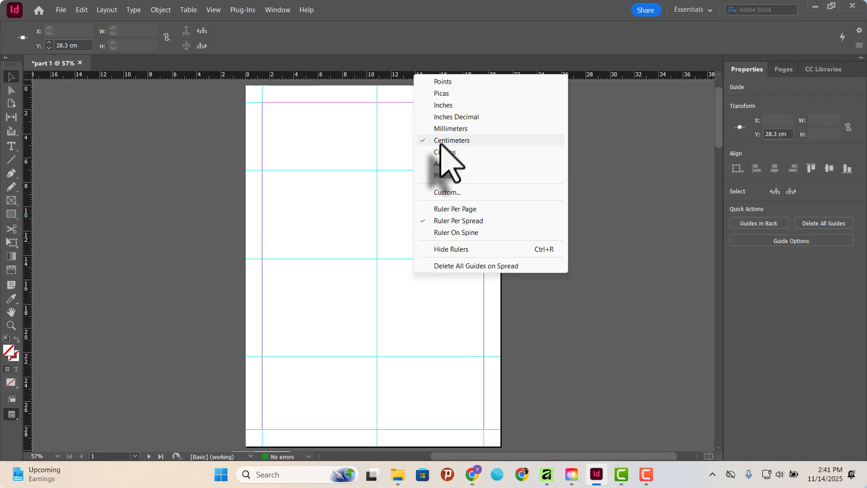
{"action": "left_click", "coordinate": [456, 105]}
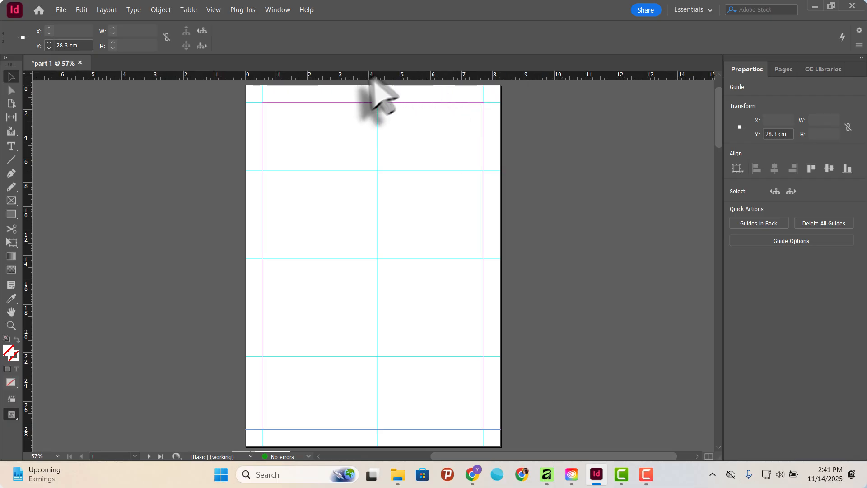
Switch the vertical ruler's units to inches and set both the horizontal and vertical rulers back to centimeters.
{"action": "right_click", "coordinate": [29, 174]}
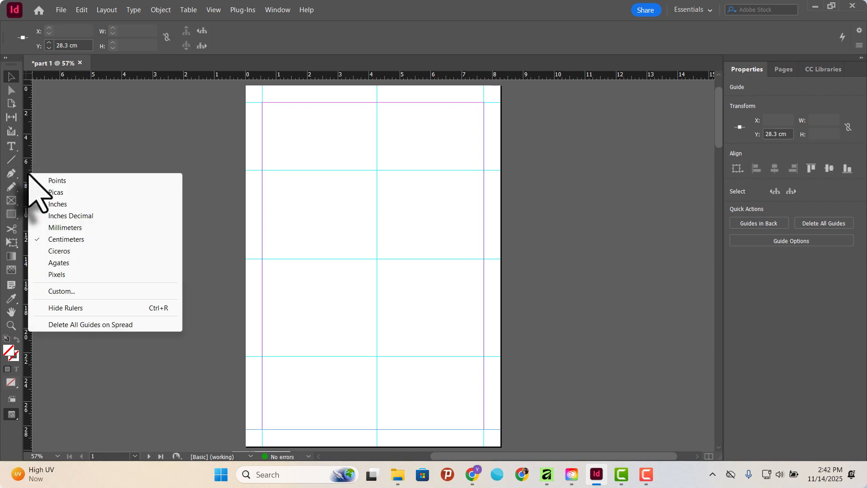
{"action": "left_click", "coordinate": [68, 204]}
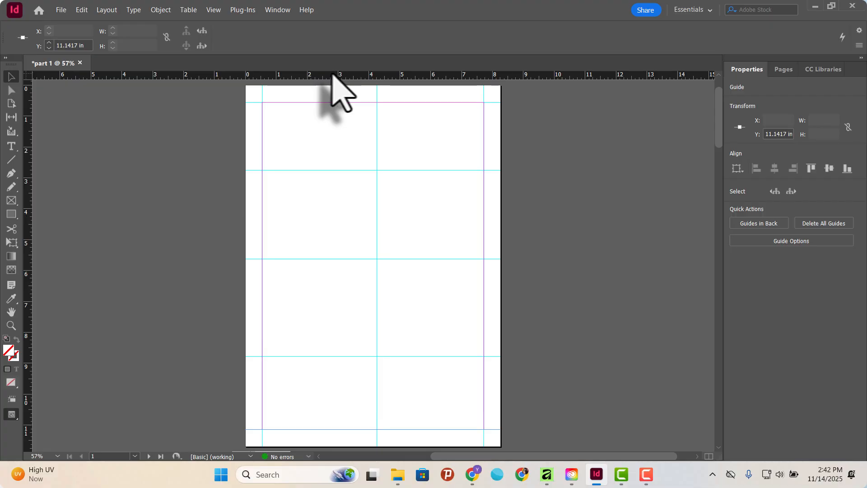
{"action": "right_click", "coordinate": [365, 75]}
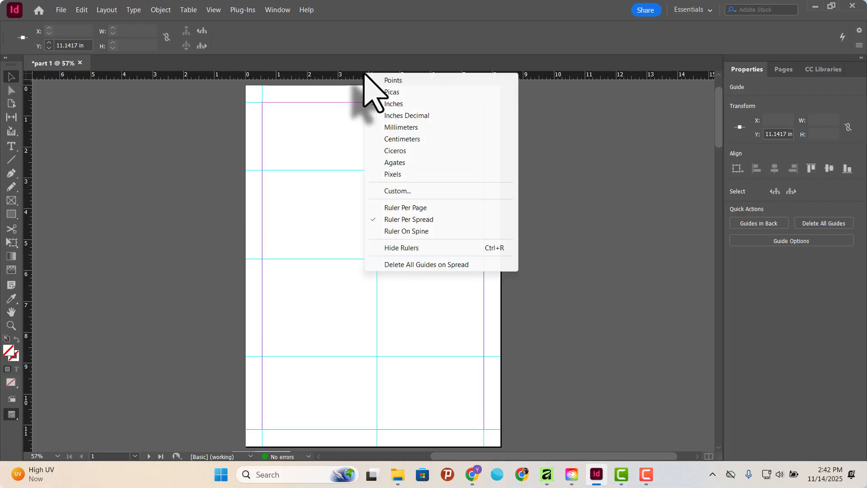
{"action": "left_click", "coordinate": [408, 140]}
{"action": "right_click", "coordinate": [27, 194]}
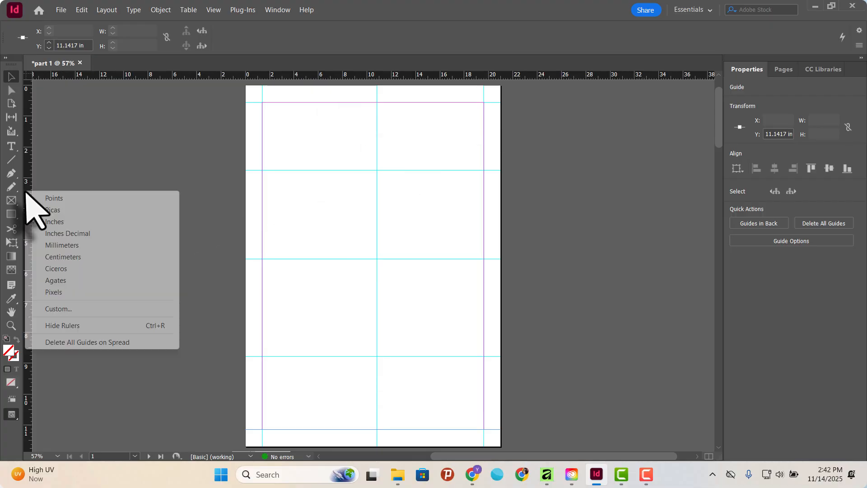
{"action": "left_click", "coordinate": [82, 259]}
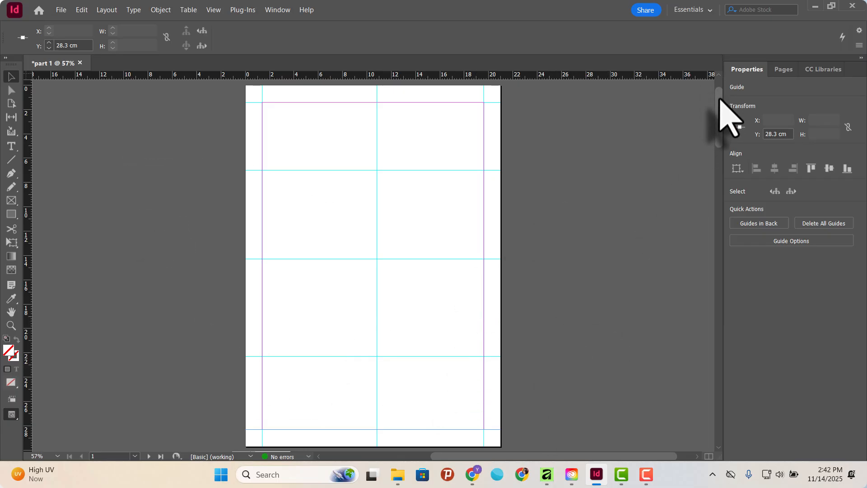
Scroll the view vertically and horizontally from page 1 to the spread of pages 2 and 3.
{"action": "mouse_move", "coordinate": [720, 99]}
{"action": "left_mouse_down"}
{"action": "mouse_move", "coordinate": [729, 237]}
{"action": "mouse_move", "coordinate": [710, 116]}
{"action": "mouse_move", "coordinate": [724, 208]}
{"action": "mouse_move", "coordinate": [726, 382]}
{"action": "mouse_move", "coordinate": [707, 221]}
{"action": "mouse_move", "coordinate": [713, 91]}
{"action": "left_mouse_up"}
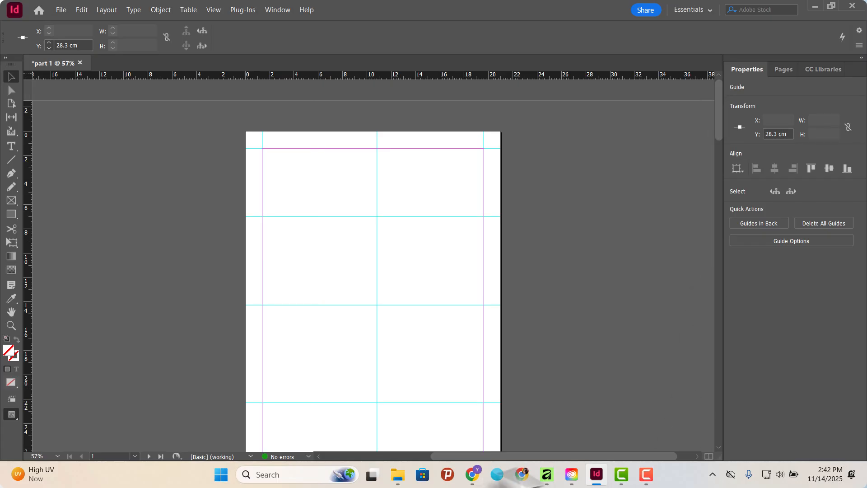
{"action": "left_click_drag", "start_coordinate": [581, 457], "coordinate": [561, 447]}
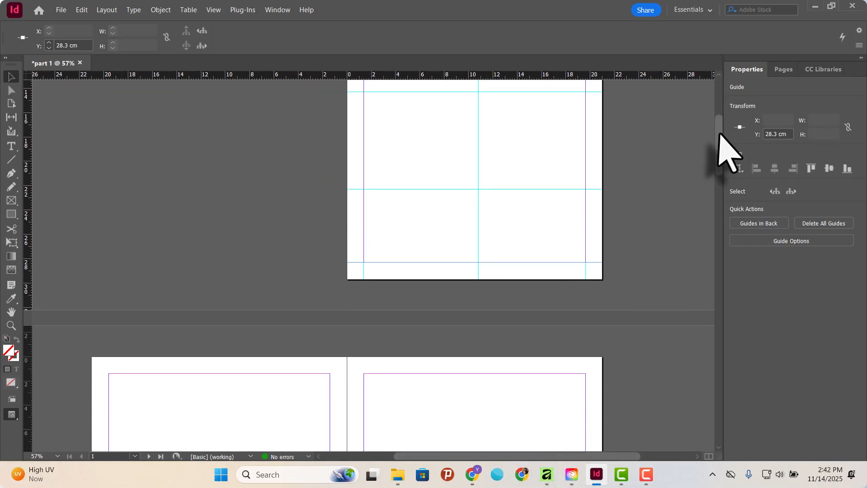
{"action": "scroll", "coordinate": [726, 155], "scroll_direction": "down", "scroll_amount": 5}
{"action": "left_click_drag", "start_coordinate": [722, 157], "coordinate": [721, 173]}
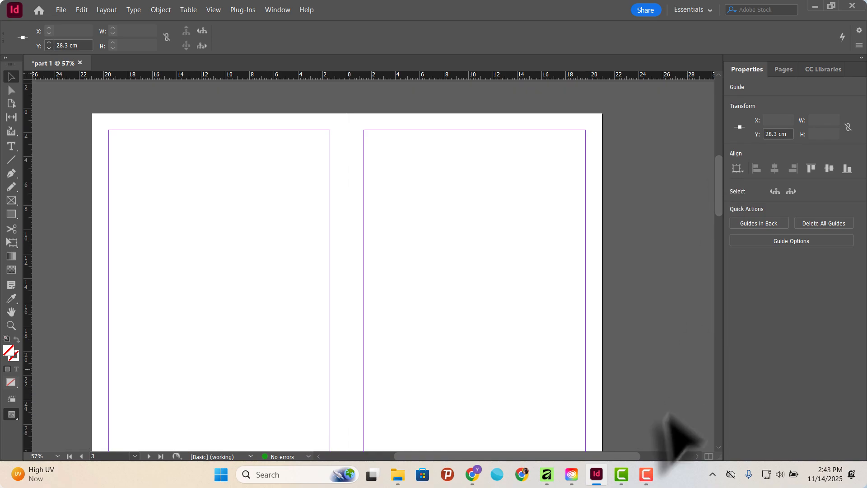
{"action": "mouse_move", "coordinate": [622, 458]}
{"action": "left_mouse_down"}
{"action": "mouse_move", "coordinate": [606, 463]}
{"action": "mouse_move", "coordinate": [644, 463]}
{"action": "mouse_move", "coordinate": [597, 465]}
{"action": "mouse_move", "coordinate": [609, 464]}
{"action": "left_mouse_up"}
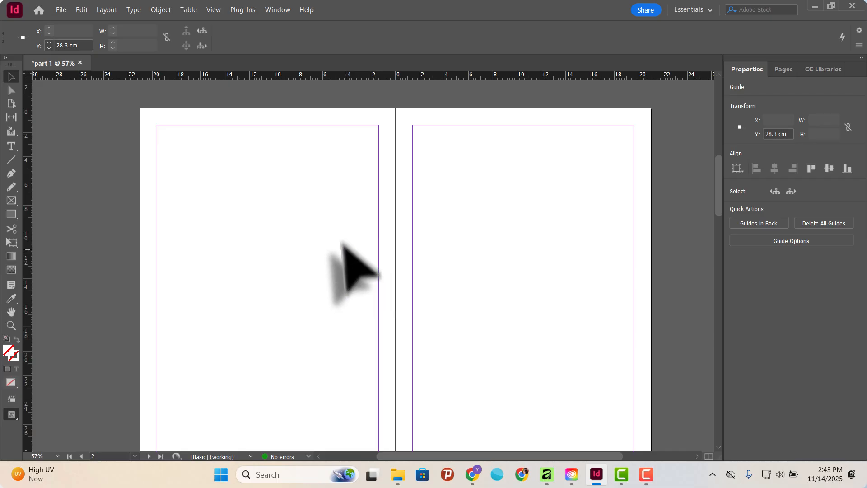
Scroll through the document's spreads, back up to page 1 and down to page 8, to review all the pages.
{"action": "scroll", "coordinate": [433, 229], "scroll_direction": "down", "scroll_amount": 1}
{"action": "scroll", "coordinate": [433, 228], "scroll_direction": "down", "scroll_amount": 2}
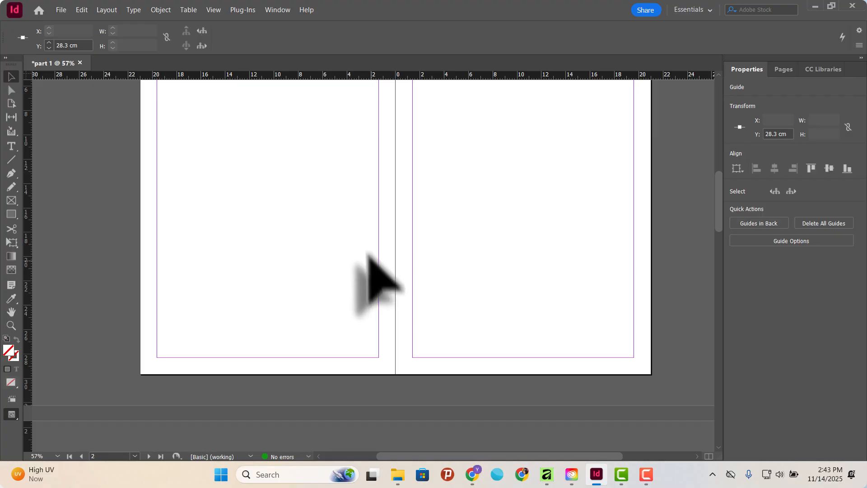
{"action": "scroll", "coordinate": [450, 198], "scroll_direction": "down", "scroll_amount": 5}
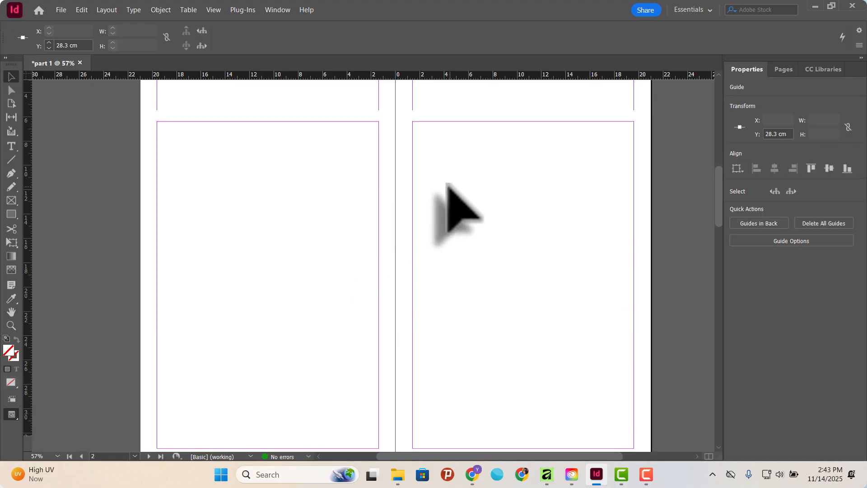
{"action": "scroll", "coordinate": [452, 201], "scroll_direction": "down", "scroll_amount": 10}
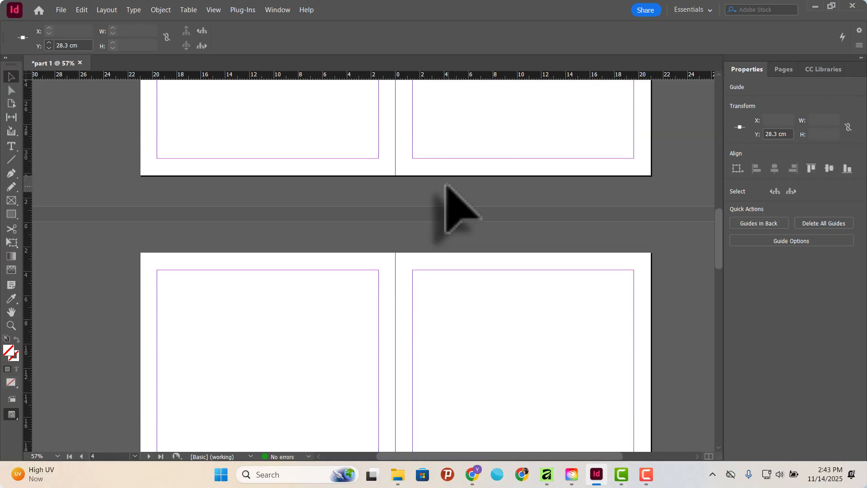
{"action": "scroll", "coordinate": [445, 185], "scroll_direction": "up", "scroll_amount": 10}
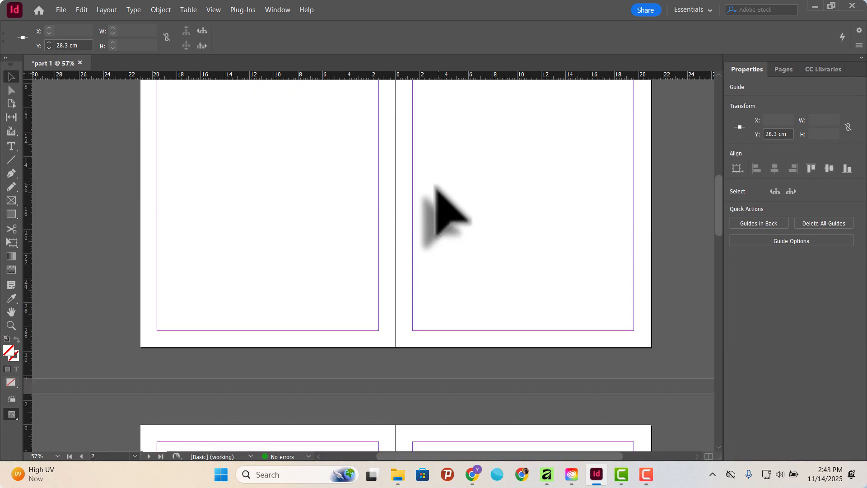
{"action": "scroll", "coordinate": [436, 186], "scroll_direction": "down", "scroll_amount": 10}
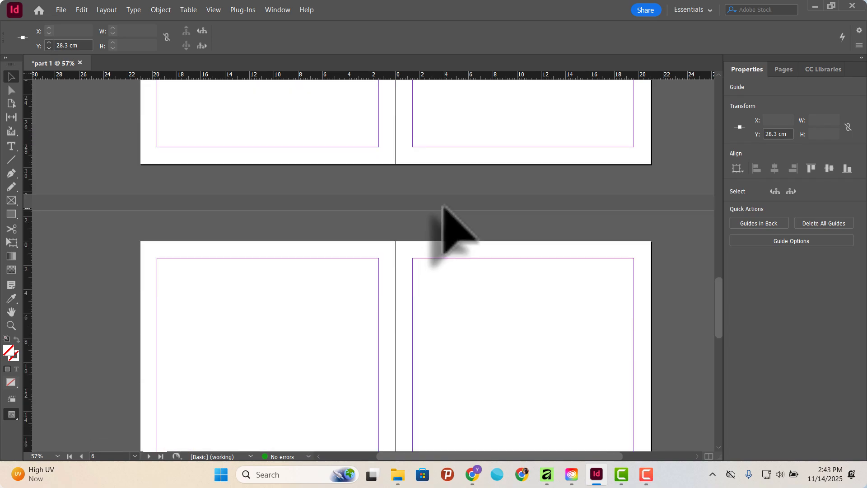
{"action": "scroll", "coordinate": [443, 207], "scroll_direction": "down", "scroll_amount": 5}
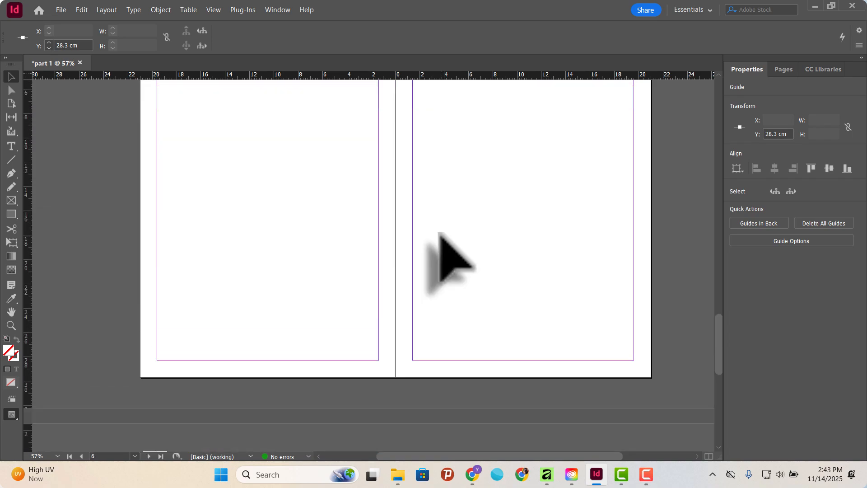
{"action": "scroll", "coordinate": [445, 253], "scroll_direction": "up", "scroll_amount": 5}
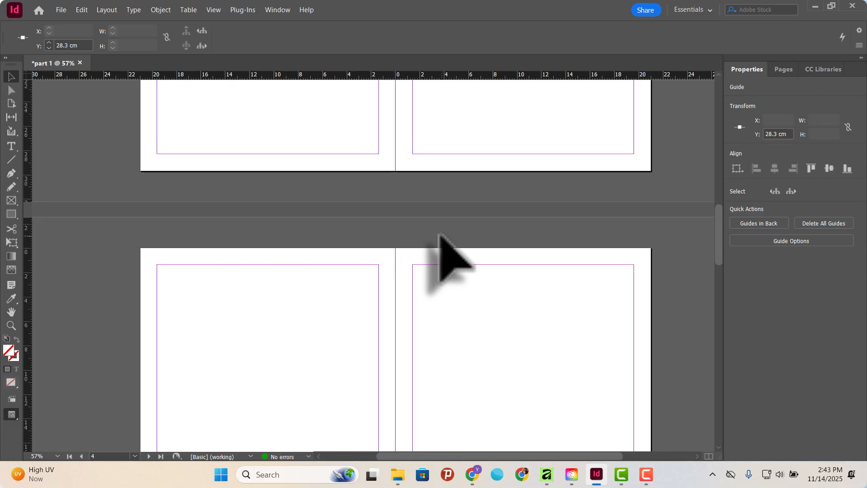
{"action": "scroll", "coordinate": [439, 235], "scroll_direction": "up", "scroll_amount": 8}
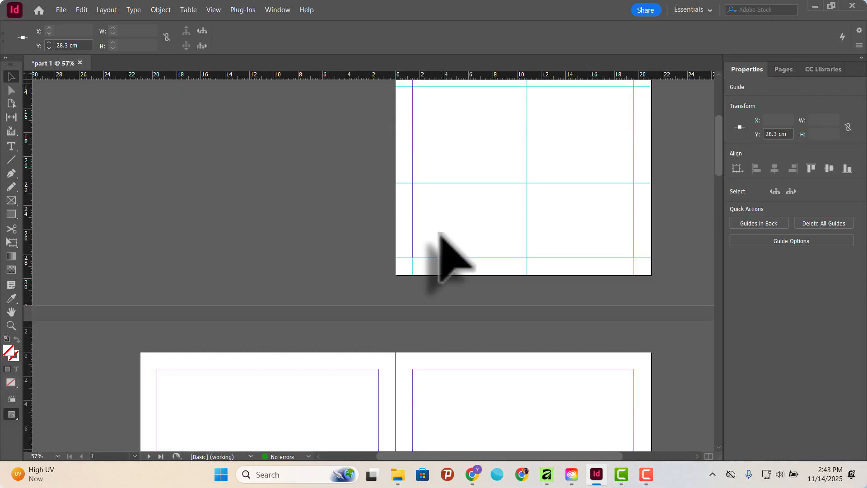
{"action": "scroll", "coordinate": [440, 234], "scroll_direction": "down", "scroll_amount": 8}
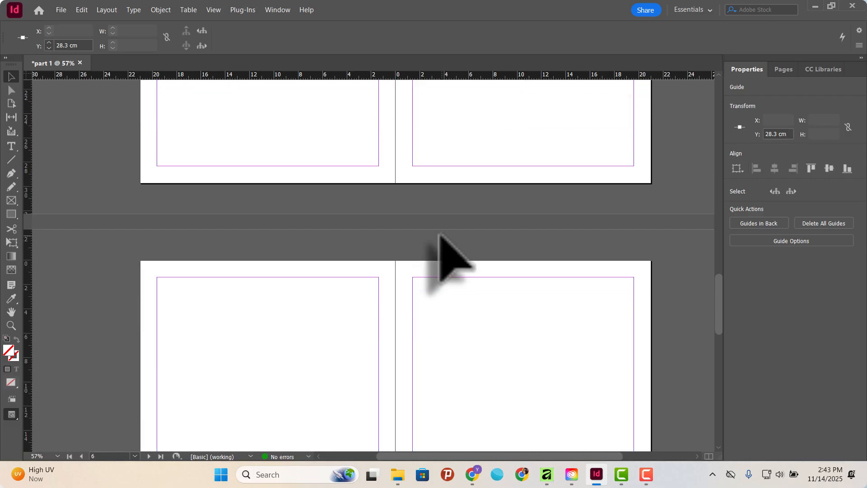
{"action": "scroll", "coordinate": [439, 234], "scroll_direction": "down", "scroll_amount": 3}
{"action": "scroll", "coordinate": [452, 260], "scroll_direction": "down", "scroll_amount": 3}
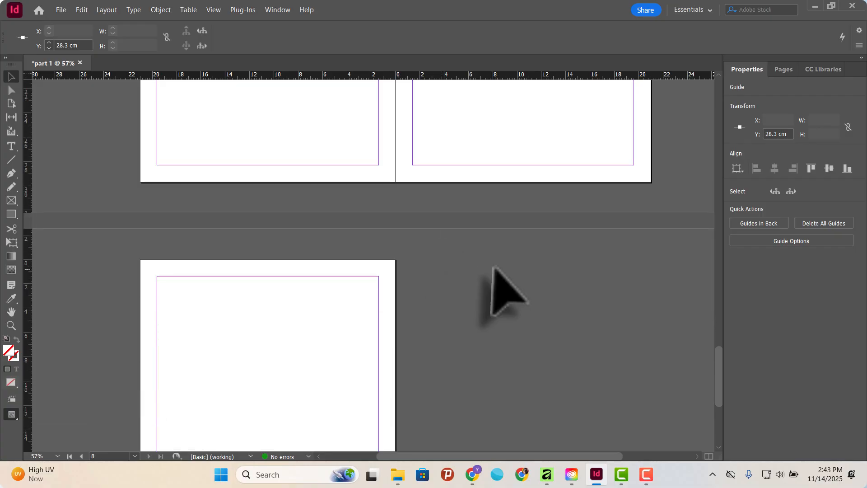
{"action": "scroll", "coordinate": [482, 259], "scroll_direction": "up", "scroll_amount": 3}
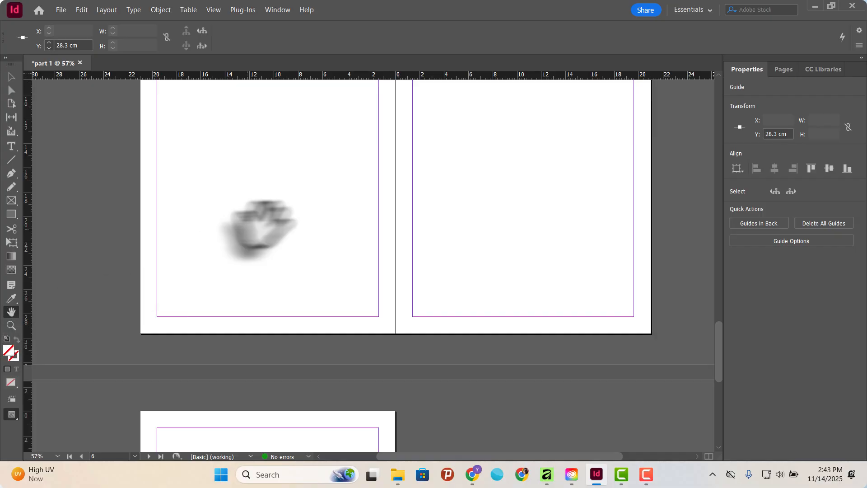
Pan through the spreads with the Hand tool, from pages 6 and 7 up to page 1 and across the inner spreads.
{"action": "left_click_drag", "start_coordinate": [383, 140], "coordinate": [402, 326]}
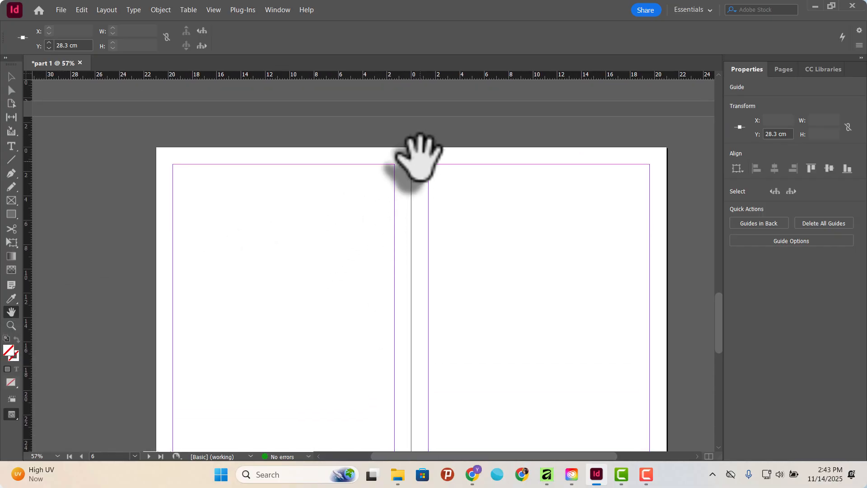
{"action": "left_click_drag", "start_coordinate": [416, 133], "coordinate": [406, 397]}
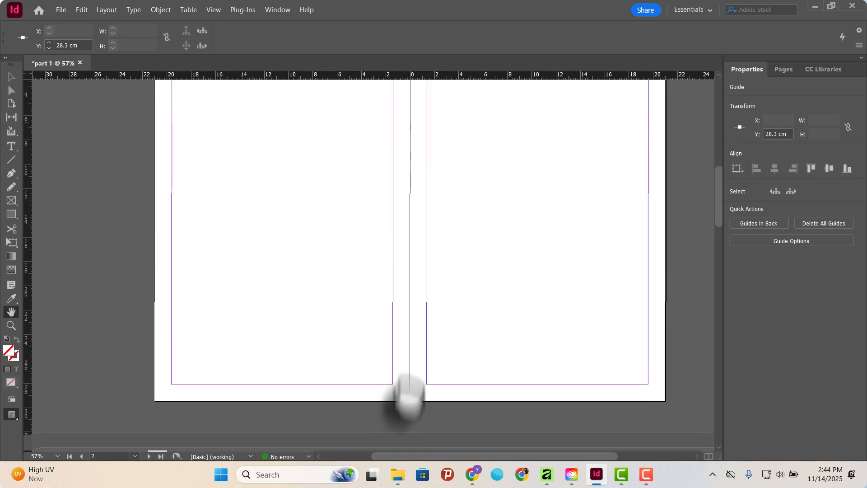
{"action": "left_click_drag", "start_coordinate": [412, 132], "coordinate": [449, 430]}
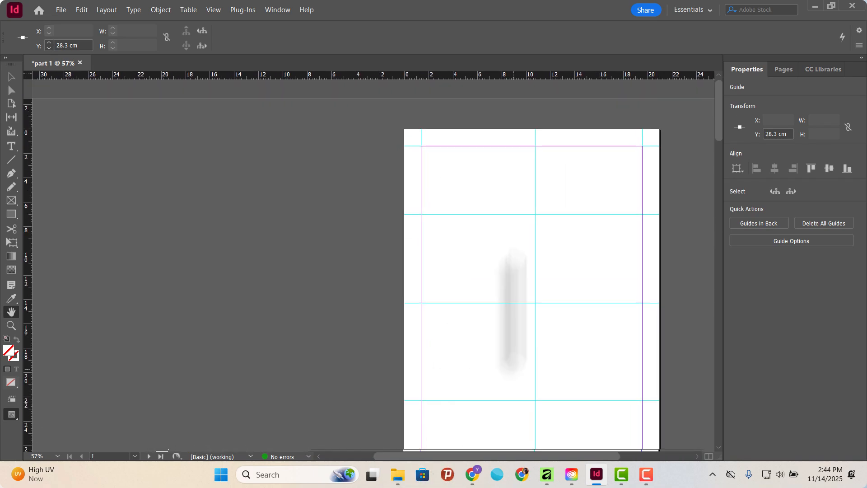
{"action": "scroll", "coordinate": [500, 232], "scroll_direction": "down", "scroll_amount": 15}
{"action": "scroll", "coordinate": [495, 240], "scroll_direction": "down", "scroll_amount": 20}
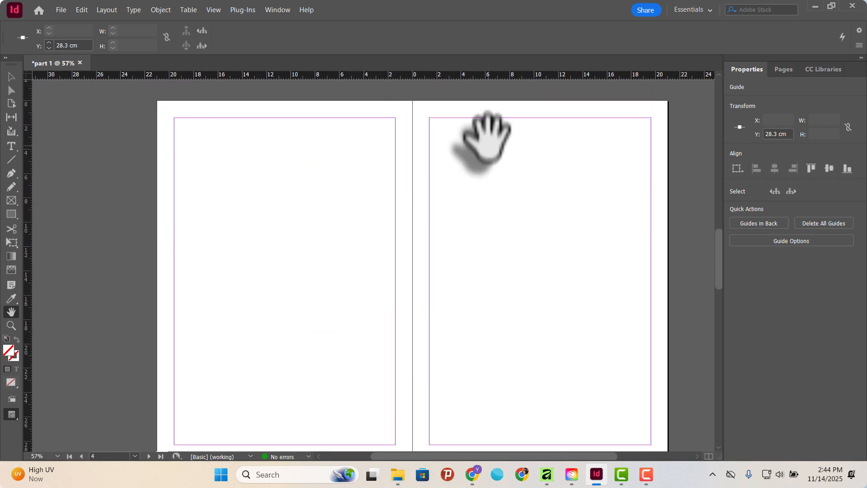
{"action": "mouse_move", "coordinate": [470, 377]}
{"action": "left_mouse_down"}
{"action": "mouse_move", "coordinate": [459, 263]}
{"action": "mouse_move", "coordinate": [432, 184]}
{"action": "mouse_move", "coordinate": [433, 98]}
{"action": "left_mouse_up"}
{"action": "left_click_drag", "start_coordinate": [445, 195], "coordinate": [447, 459]}
{"action": "left_click_drag", "start_coordinate": [472, 172], "coordinate": [462, 438]}
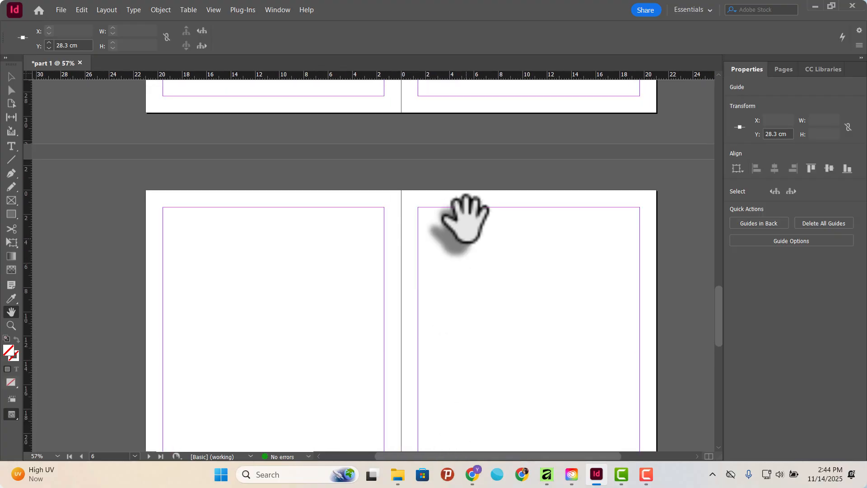
{"action": "left_click_drag", "start_coordinate": [445, 234], "coordinate": [439, 398]}
{"action": "left_click_drag", "start_coordinate": [441, 172], "coordinate": [438, 317]}
{"action": "left_click_drag", "start_coordinate": [450, 149], "coordinate": [446, 242]}
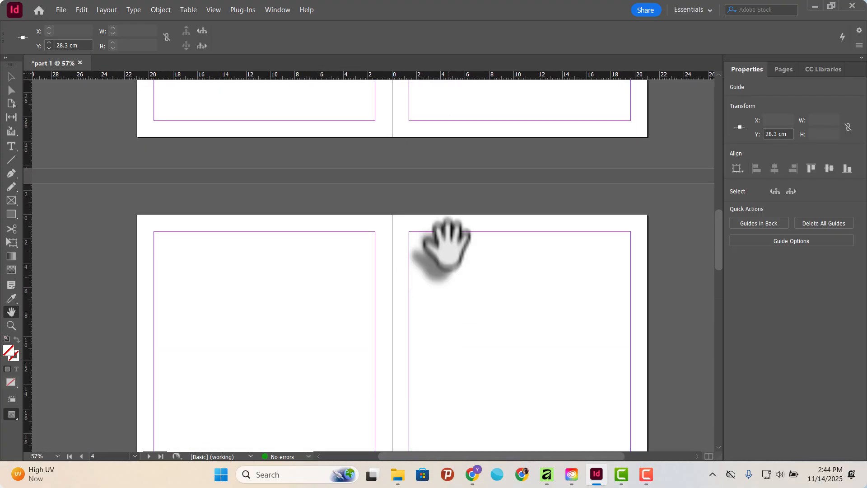
{"action": "left_click_drag", "start_coordinate": [467, 113], "coordinate": [471, 362]}
{"action": "left_click_drag", "start_coordinate": [466, 175], "coordinate": [436, 426]}
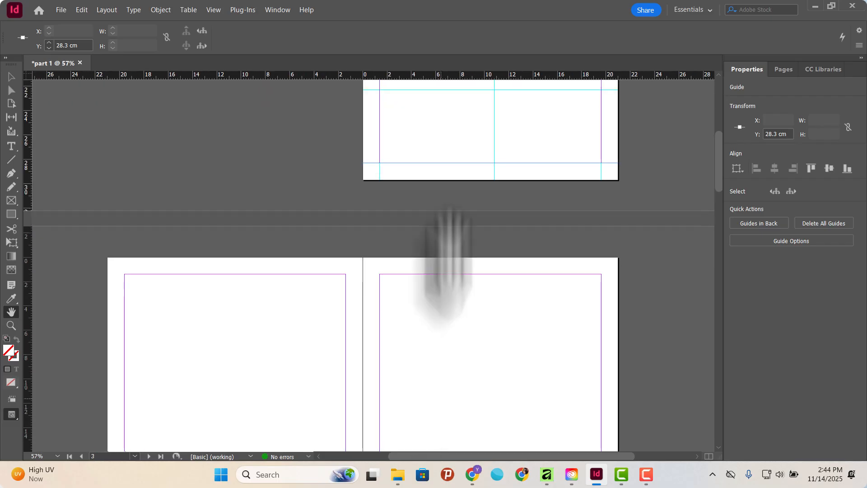
Pan around the inner spreads of pages 2 to 5 with the Hand tool and return to the spread of pages 2 and 3.
{"action": "mouse_move", "coordinate": [465, 101]}
{"action": "left_mouse_down"}
{"action": "mouse_move", "coordinate": [465, 254]}
{"action": "mouse_move", "coordinate": [477, 104]}
{"action": "left_mouse_up"}
{"action": "left_click_drag", "start_coordinate": [500, 405], "coordinate": [463, 237]}
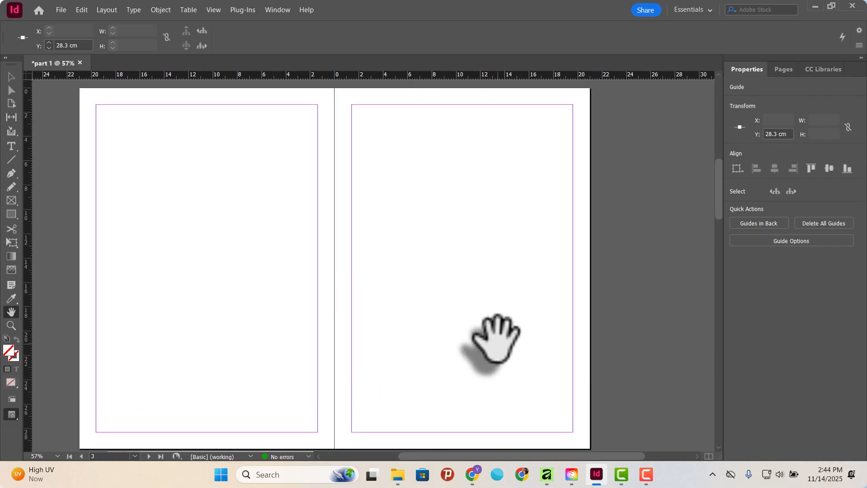
{"action": "left_click_drag", "start_coordinate": [494, 338], "coordinate": [457, 212]}
{"action": "left_click_drag", "start_coordinate": [482, 88], "coordinate": [487, 163]}
{"action": "left_click_drag", "start_coordinate": [488, 331], "coordinate": [486, 330]}
{"action": "left_click_drag", "start_coordinate": [514, 243], "coordinate": [504, 209]}
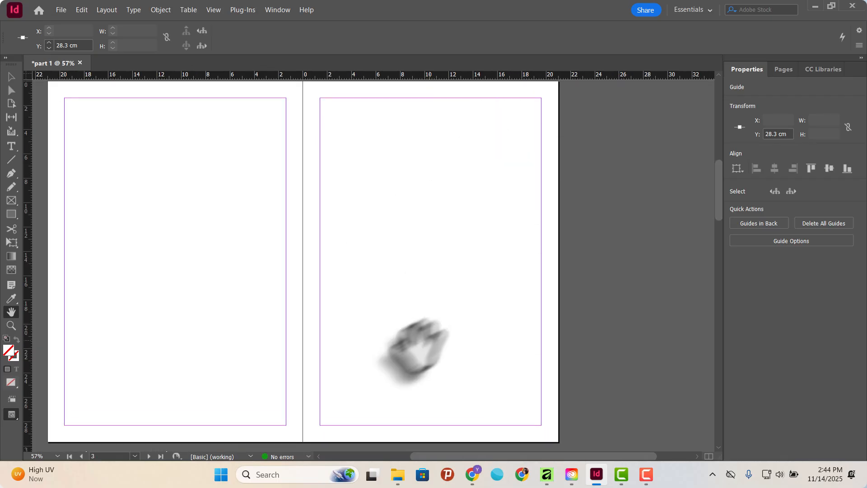
{"action": "left_click_drag", "start_coordinate": [412, 397], "coordinate": [555, 242]}
{"action": "left_click_drag", "start_coordinate": [425, 402], "coordinate": [207, 280]}
{"action": "left_click_drag", "start_coordinate": [360, 330], "coordinate": [354, 338]}
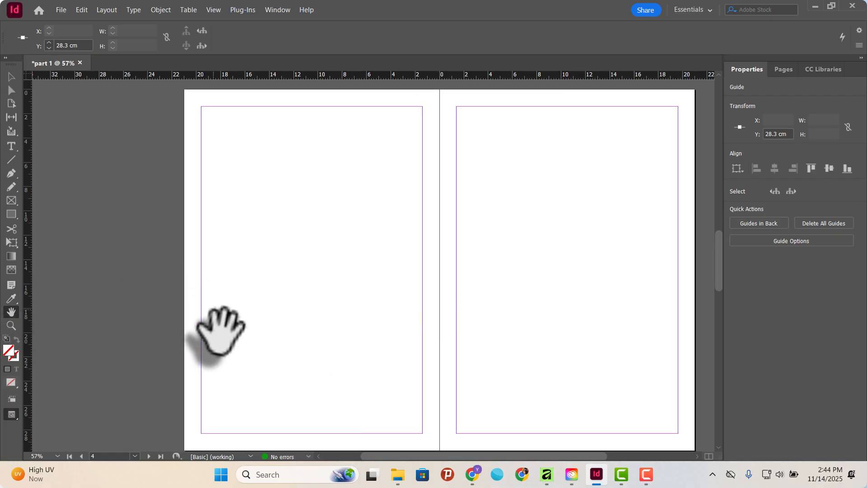
{"action": "scroll", "coordinate": [341, 244], "scroll_direction": "down", "scroll_amount": 6}
{"action": "scroll", "coordinate": [344, 248], "scroll_direction": "down", "scroll_amount": 7}
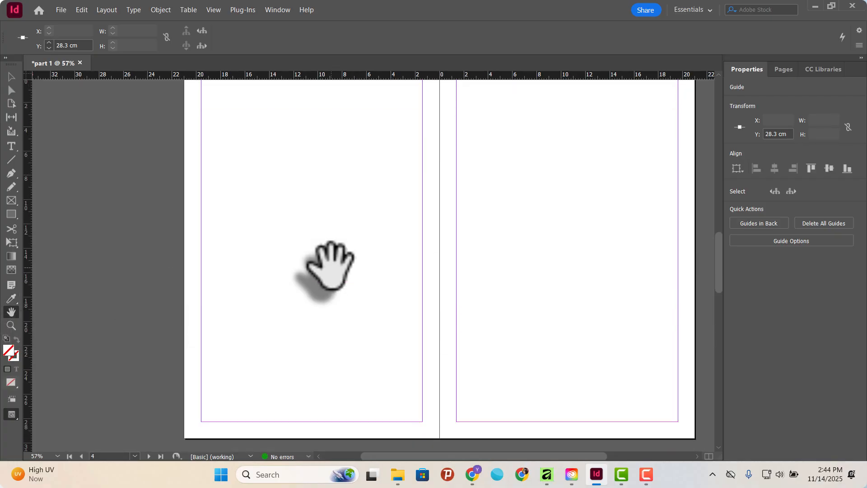
{"action": "scroll", "coordinate": [316, 221], "scroll_direction": "up", "scroll_amount": 12}
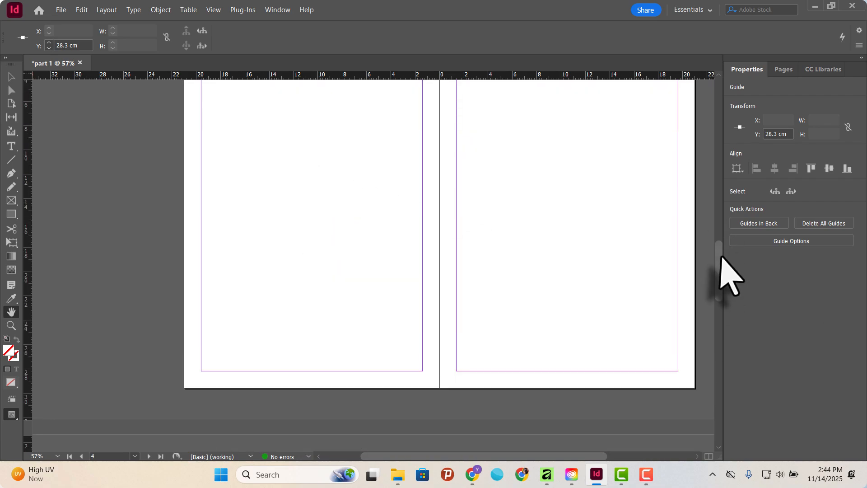
{"action": "left_click_drag", "start_coordinate": [720, 257], "coordinate": [710, 179]}
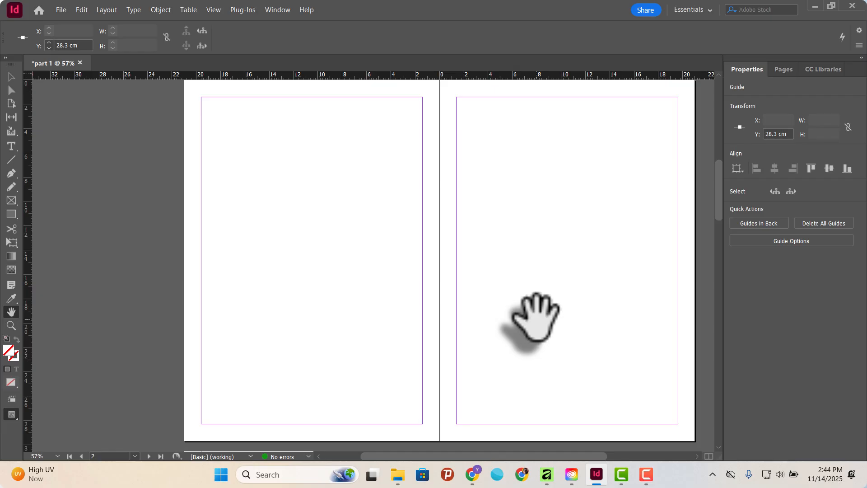
Magnify page 2 to 125% with the Zoom tool.
{"action": "left_click", "coordinate": [11, 325]}
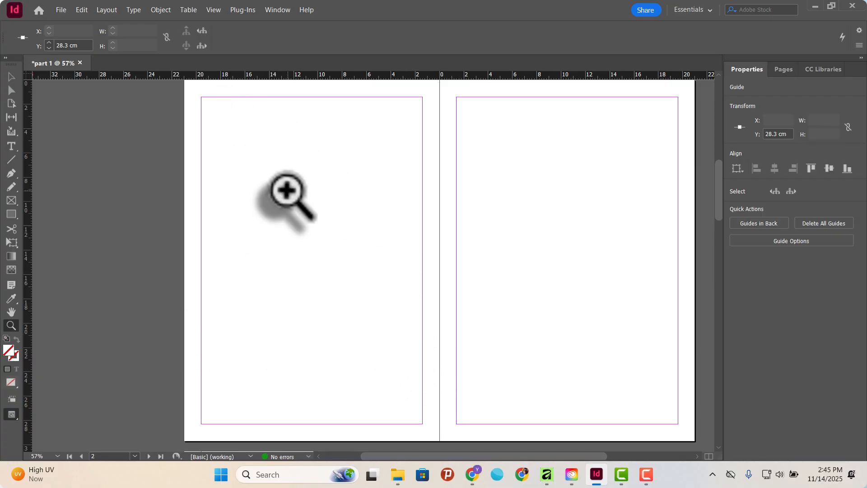
{"action": "left_click", "coordinate": [344, 224]}
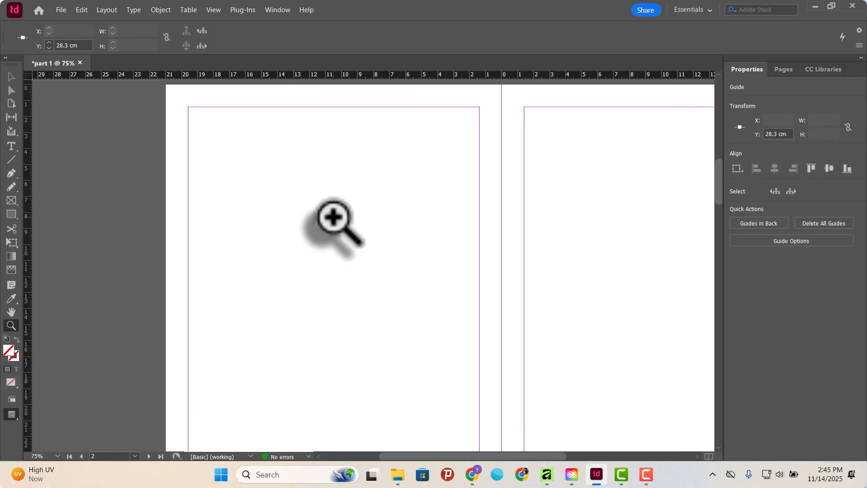
{"action": "left_click", "coordinate": [333, 219]}
{"action": "left_click", "coordinate": [323, 279]}
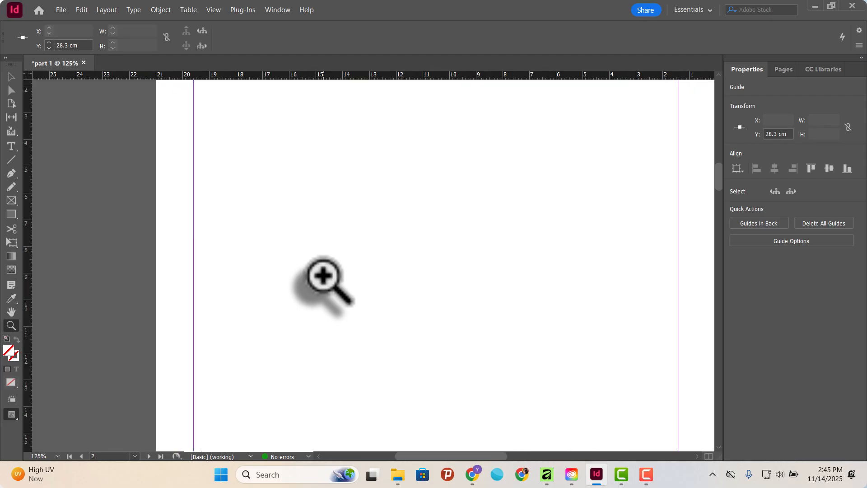
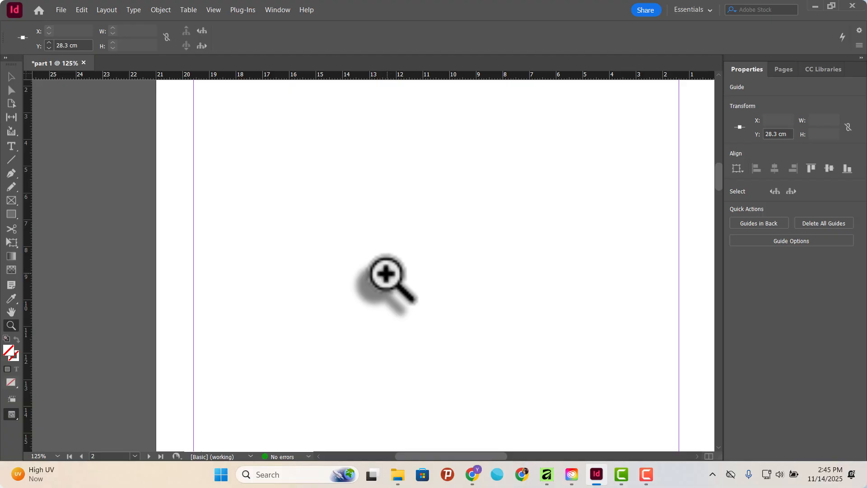
Zoom out from page 2 to 25% with the Zoom tool, bringing the whole spread of pages 2 and 3 into view.
{"action": "left_click", "coordinate": [397, 242], "text": "alt"}
{"action": "left_click", "coordinate": [398, 246], "text": "alt"}
{"action": "left_click", "coordinate": [399, 271], "text": "alt"}
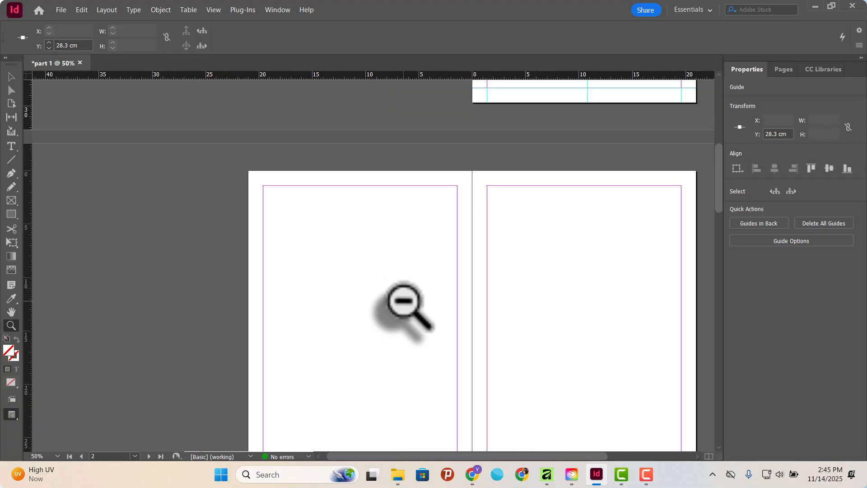
{"action": "left_click", "coordinate": [388, 327], "text": "alt"}
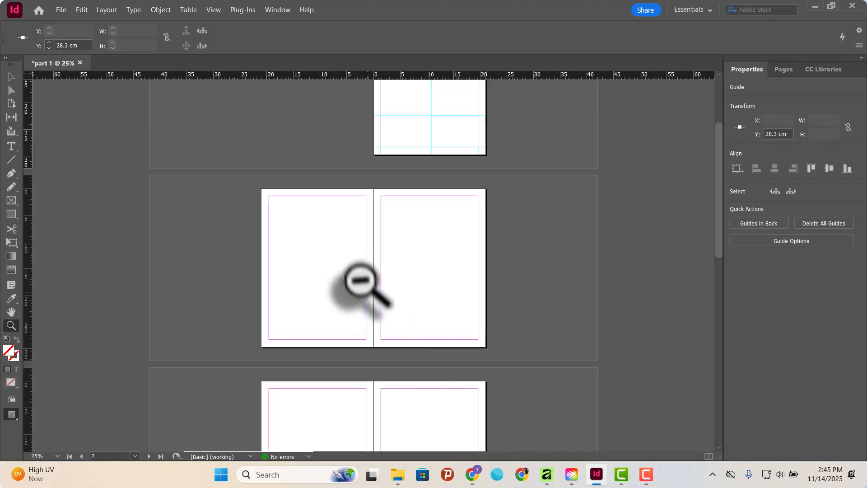
Magnify page 2 to 100% with the Zoom tool and reduce the view back to 25%.
{"action": "left_click", "coordinate": [330, 245]}
{"action": "left_click", "coordinate": [328, 242]}
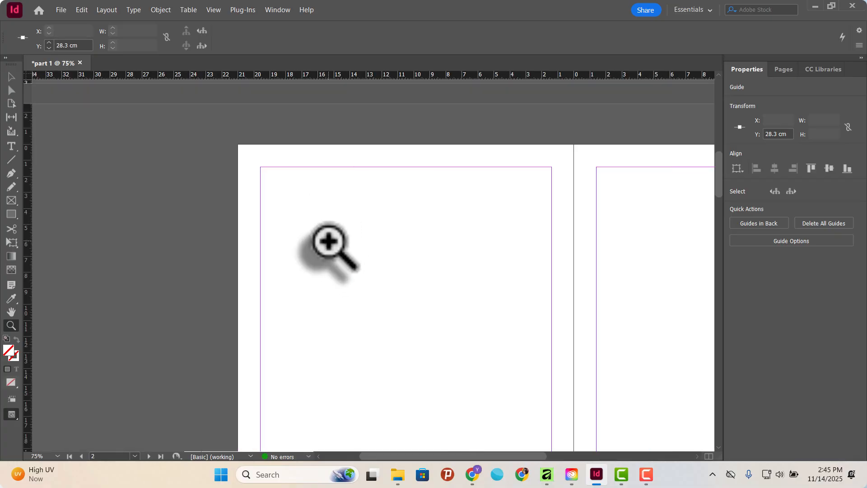
{"action": "left_click", "coordinate": [476, 273]}
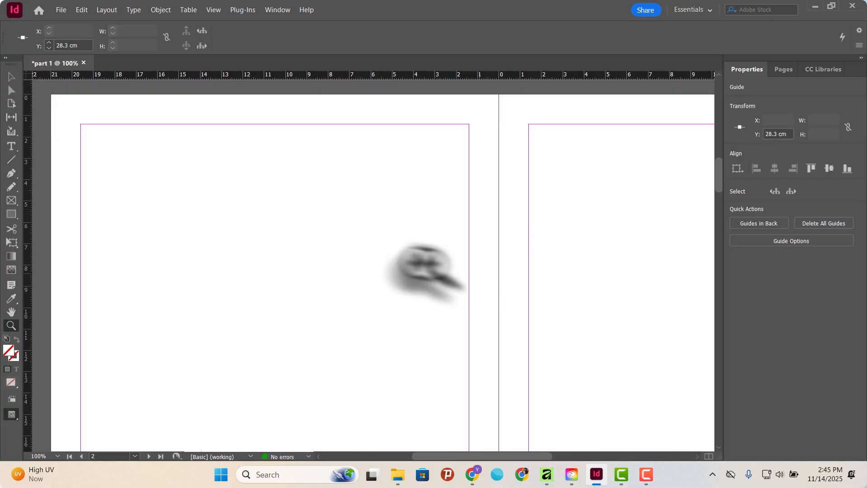
{"action": "left_click", "coordinate": [345, 248], "text": "alt"}
{"action": "left_click", "coordinate": [356, 266], "text": "alt"}
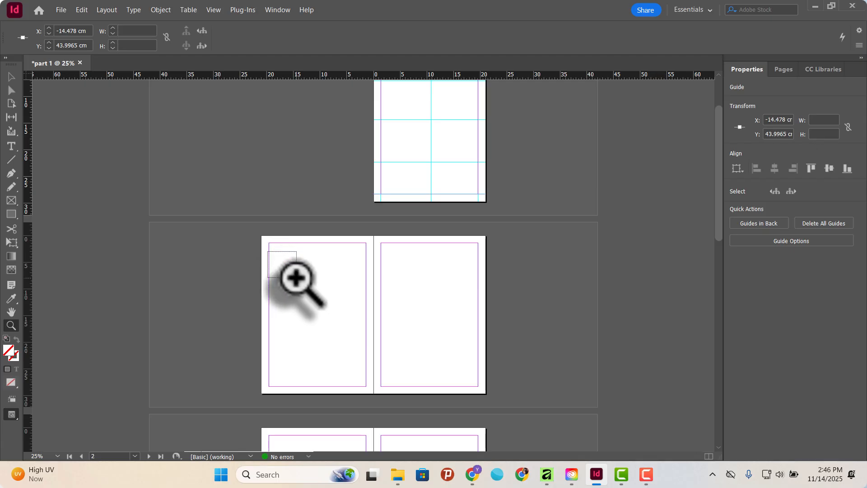
Magnify a marquee area in the upper-left part of page 2 with the Zoom tool, and zoom back out to 25%.
{"action": "left_click_drag", "start_coordinate": [269, 252], "coordinate": [335, 303]}
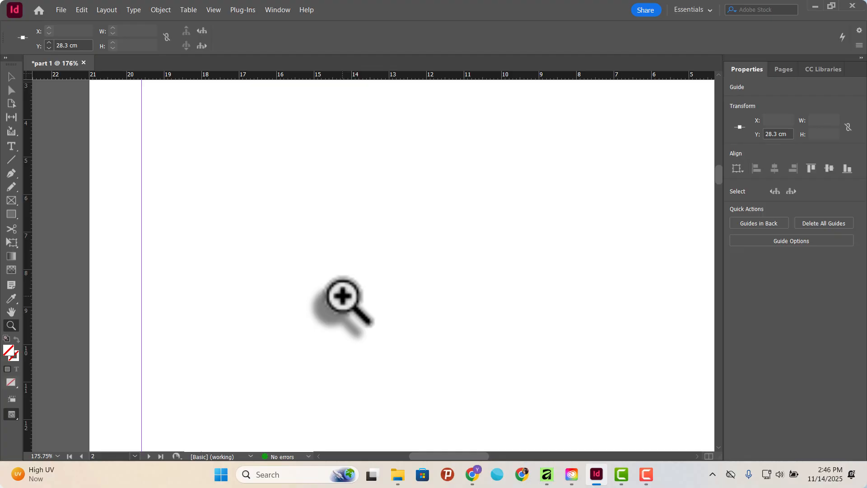
{"action": "left_click", "coordinate": [333, 263], "text": "alt"}
{"action": "left_click", "coordinate": [336, 265], "text": "alt"}
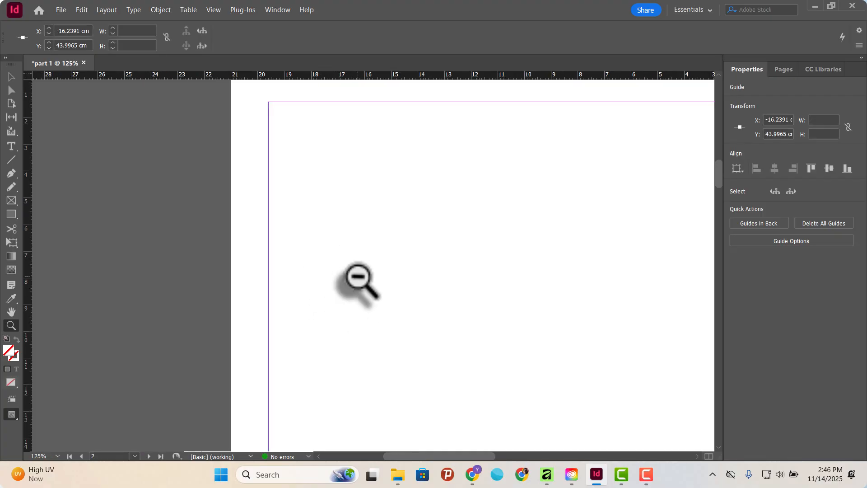
{"action": "left_click", "coordinate": [359, 279], "text": "alt"}
{"action": "left_click", "coordinate": [411, 306], "text": "alt"}
{"action": "left_click", "coordinate": [416, 316], "text": "alt"}
{"action": "left_click", "coordinate": [412, 311], "text": "alt"}
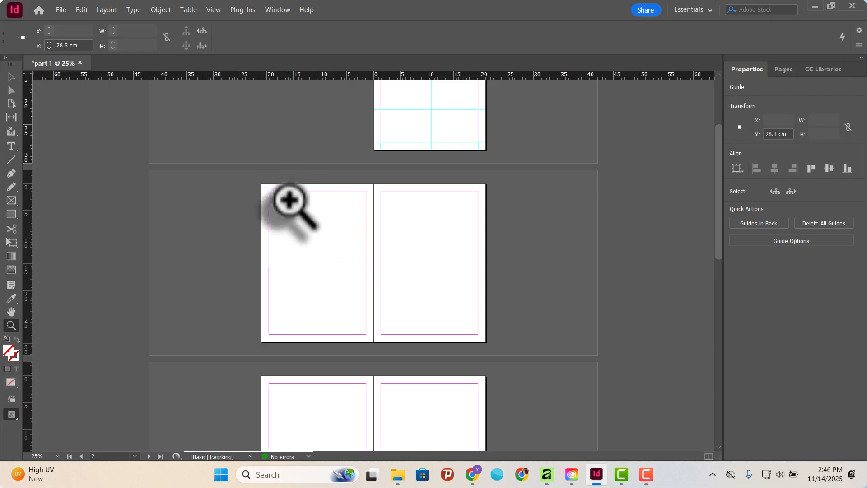
Marquee-zoom into the top-left corner of page 2, and zoom out to 6.25% to show all the document's pages.
{"action": "left_click_drag", "start_coordinate": [260, 182], "coordinate": [278, 198]}
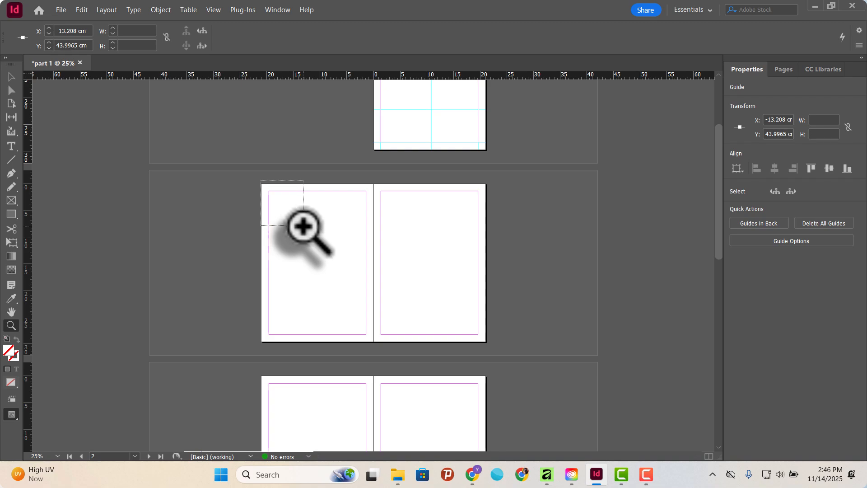
{"action": "mouse_move", "coordinate": [312, 233]}
{"action": "left_mouse_down"}
{"action": "mouse_move", "coordinate": [300, 220]}
{"action": "mouse_move", "coordinate": [306, 232]}
{"action": "left_mouse_up"}
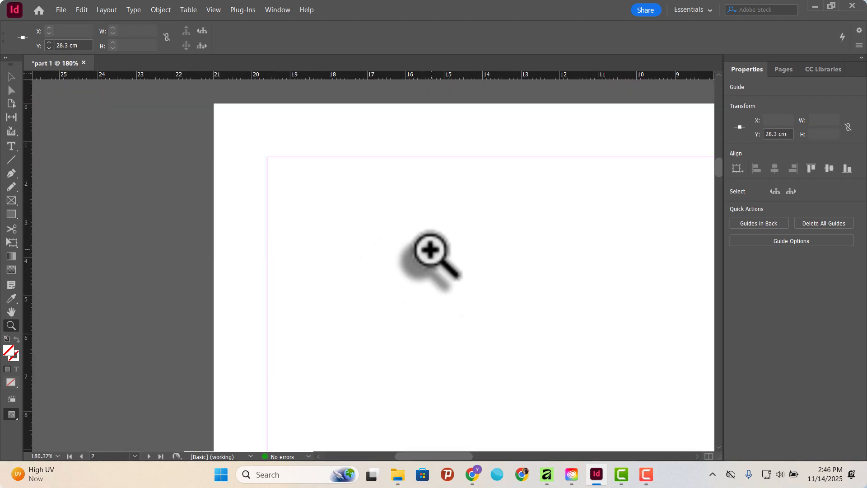
{"action": "left_click", "coordinate": [421, 229], "text": "alt"}
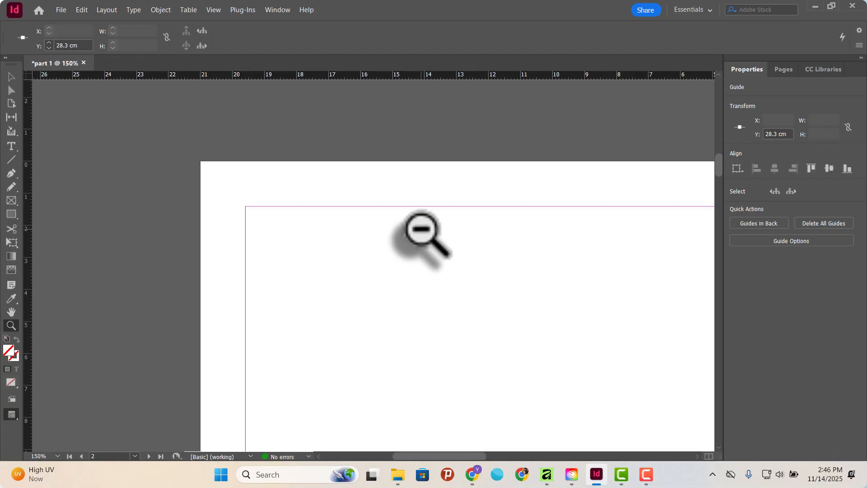
{"action": "left_click", "coordinate": [423, 230], "text": "alt"}
{"action": "left_click", "coordinate": [420, 229], "text": "alt"}
{"action": "left_click", "coordinate": [406, 296], "text": "alt"}
{"action": "left_click", "coordinate": [400, 348], "text": "alt"}
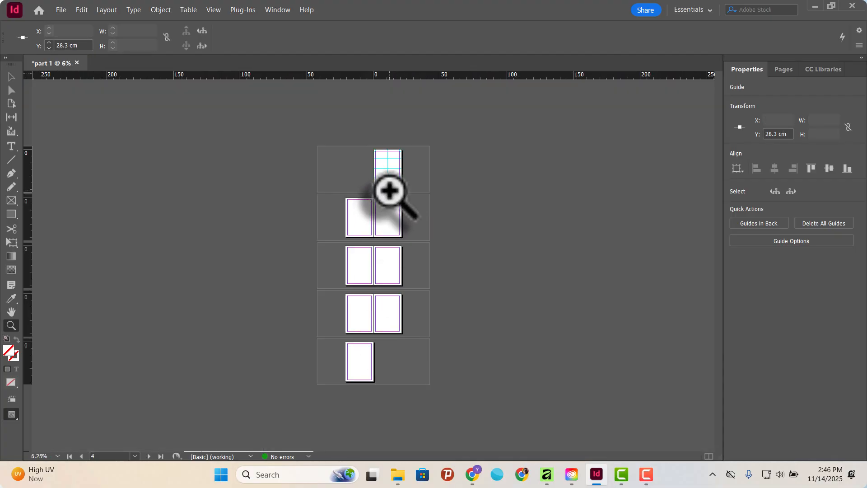
Enlarge the view around page 1 to 12.5% and pan over the spreads with the Hand tool.
{"action": "left_click", "coordinate": [391, 183]}
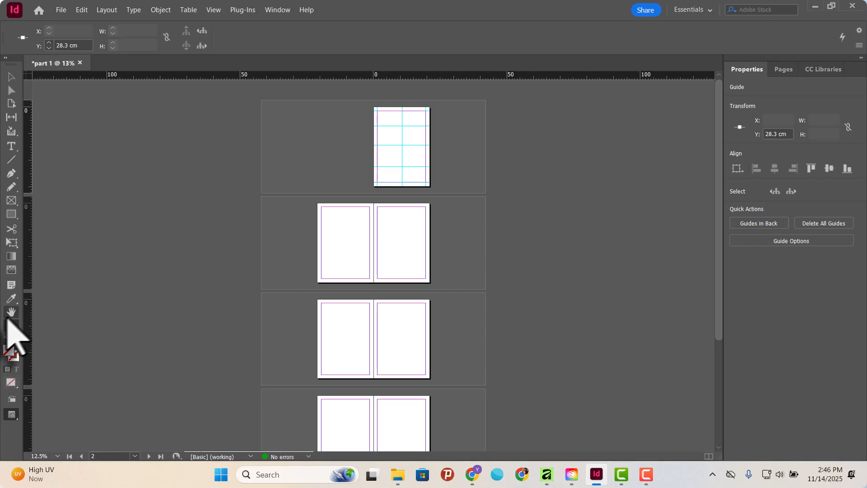
{"action": "left_click", "coordinate": [12, 311]}
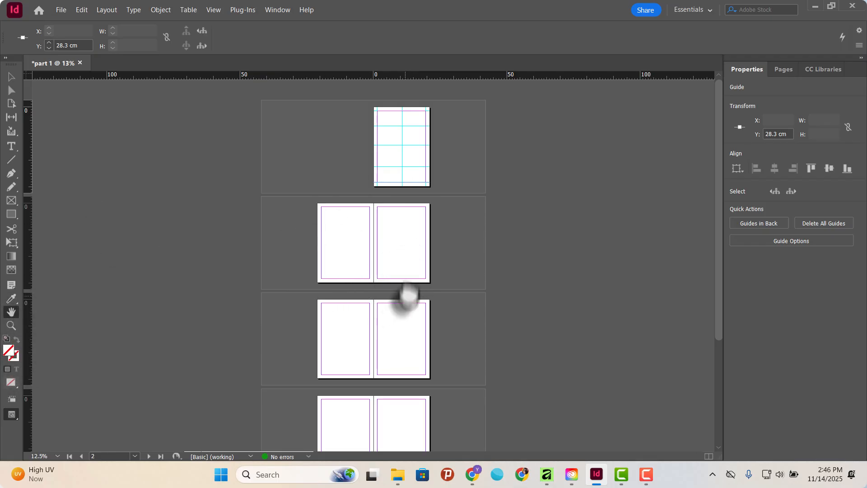
{"action": "left_click_drag", "start_coordinate": [407, 294], "coordinate": [435, 339]}
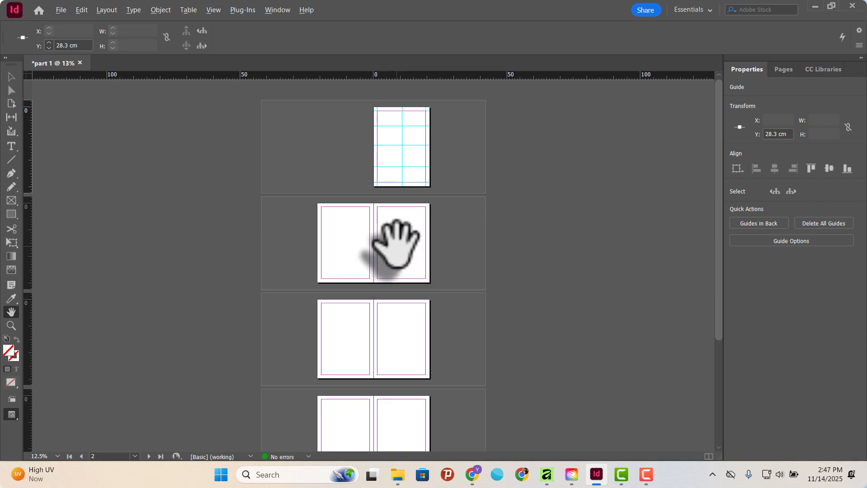
Enlarge the spread of pages 2 and 3 through 50% to 75% while keeping the Hand tool active.
{"action": "key", "text": "ctrl+equal"}
{"action": "key", "text": "ctrl+equal"}
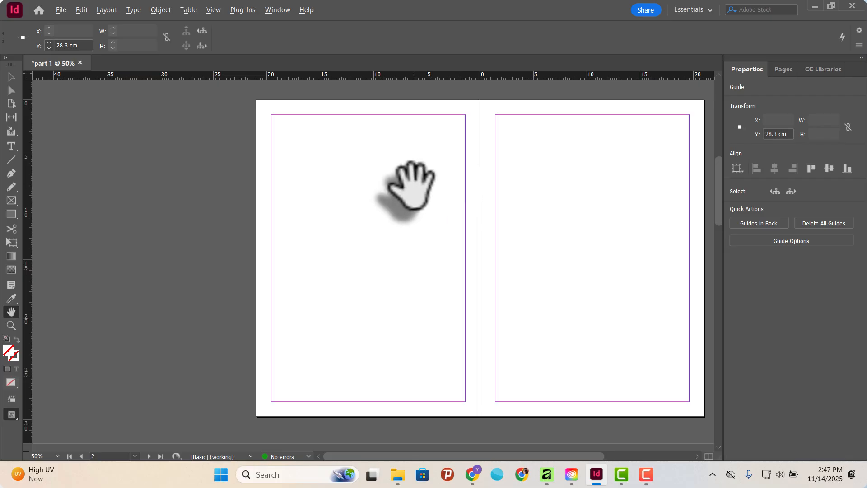
{"action": "scroll", "coordinate": [382, 201], "scroll_direction": "up", "scroll_amount": 1}
{"action": "key", "text": "alt"}
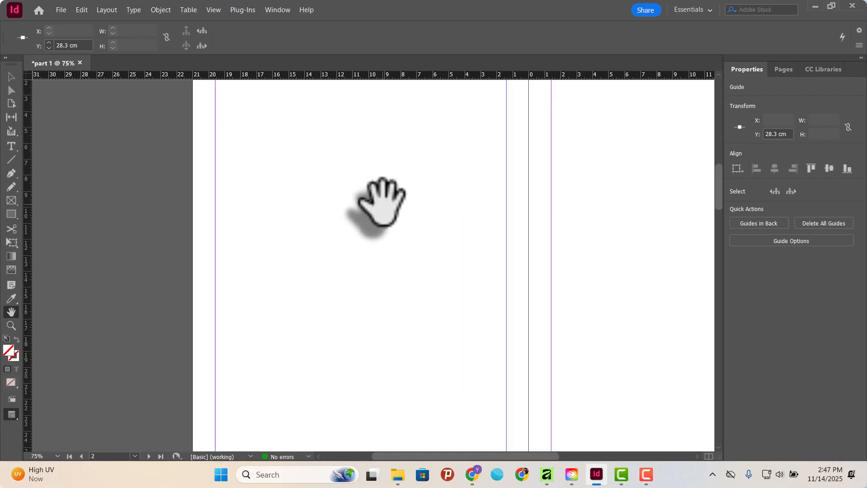
Zoom repeatedly between the 6.25% overview of all pages and closer views of the spreads, ending at 12.5%.
{"action": "scroll", "coordinate": [381, 203], "scroll_direction": "down", "scroll_amount": 4}
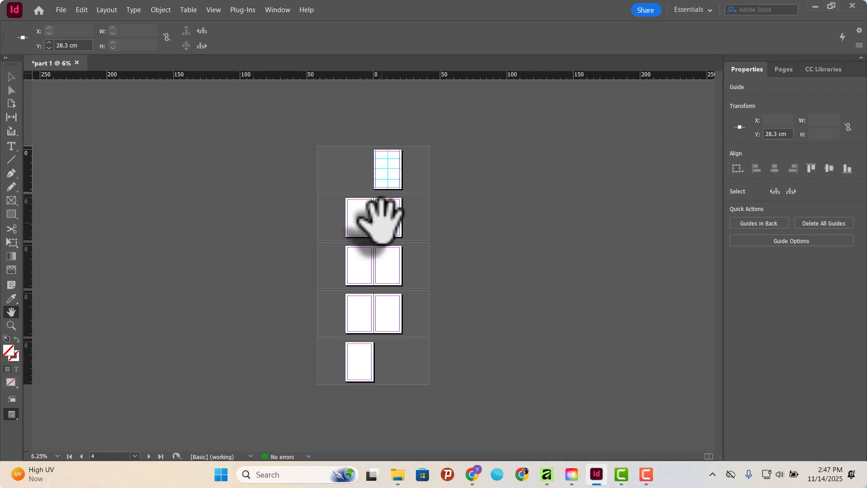
{"action": "scroll", "coordinate": [381, 220], "scroll_direction": "up", "scroll_amount": 4}
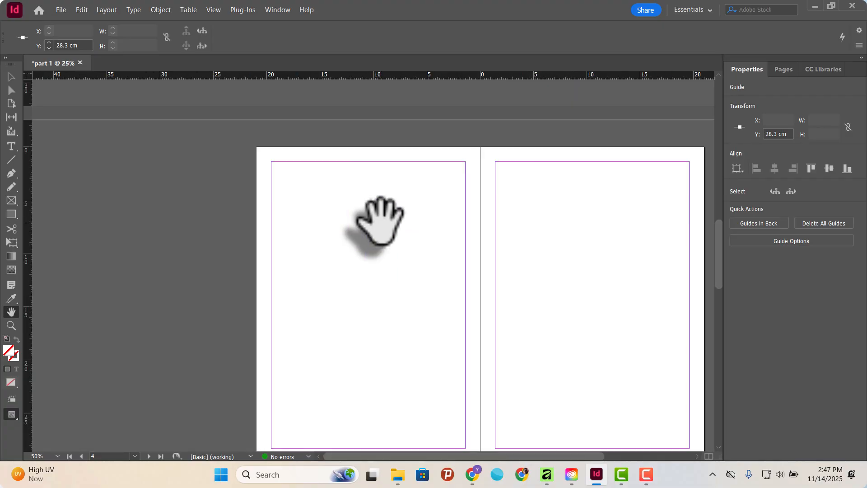
{"action": "scroll", "coordinate": [380, 220], "scroll_direction": "down", "scroll_amount": 4}
{"action": "scroll", "coordinate": [381, 220], "scroll_direction": "up", "scroll_amount": 5}
{"action": "scroll", "coordinate": [381, 220], "scroll_direction": "down", "scroll_amount": 5}
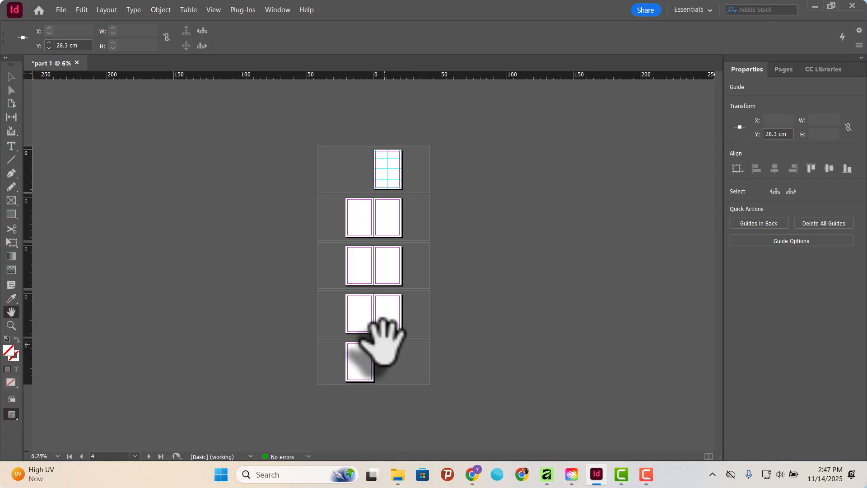
{"action": "scroll", "coordinate": [388, 318], "scroll_direction": "up", "scroll_amount": 2}
{"action": "scroll", "coordinate": [388, 319], "scroll_direction": "down", "scroll_amount": 2}
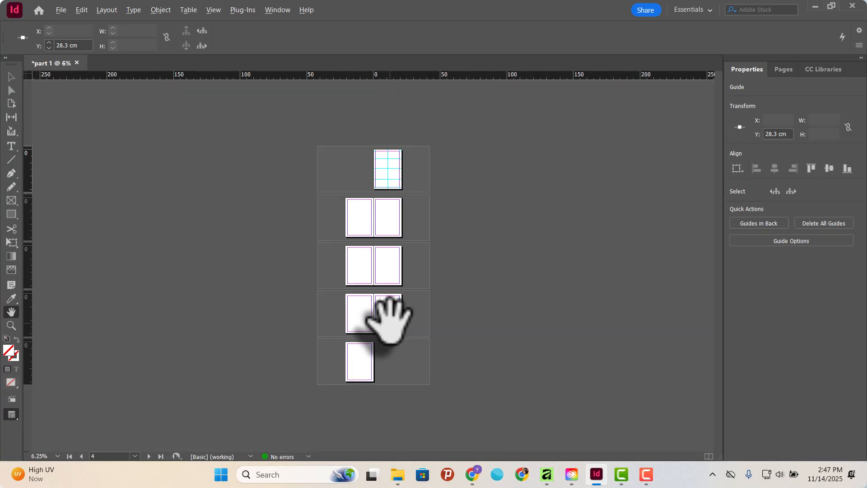
{"action": "scroll", "coordinate": [387, 318], "scroll_direction": "up", "scroll_amount": 3}
{"action": "scroll", "coordinate": [387, 319], "scroll_direction": "down", "scroll_amount": 3}
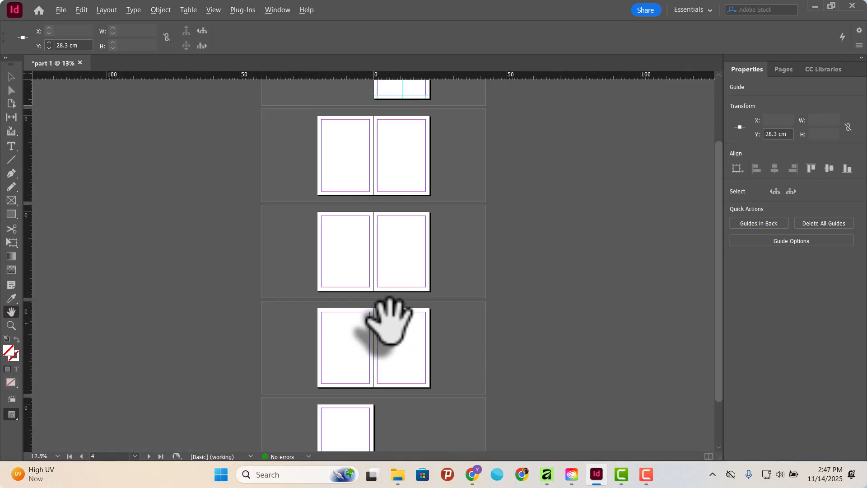
{"action": "key", "text": "alt"}
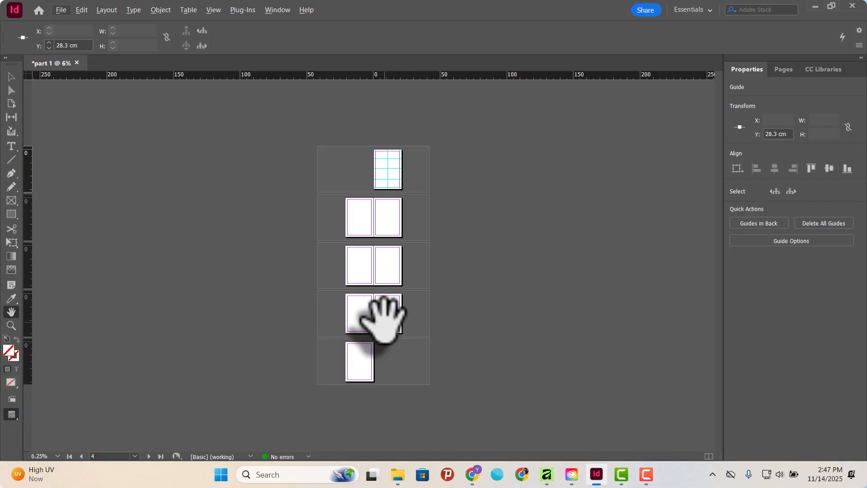
{"action": "scroll", "coordinate": [384, 318], "scroll_direction": "up", "scroll_amount": 1}
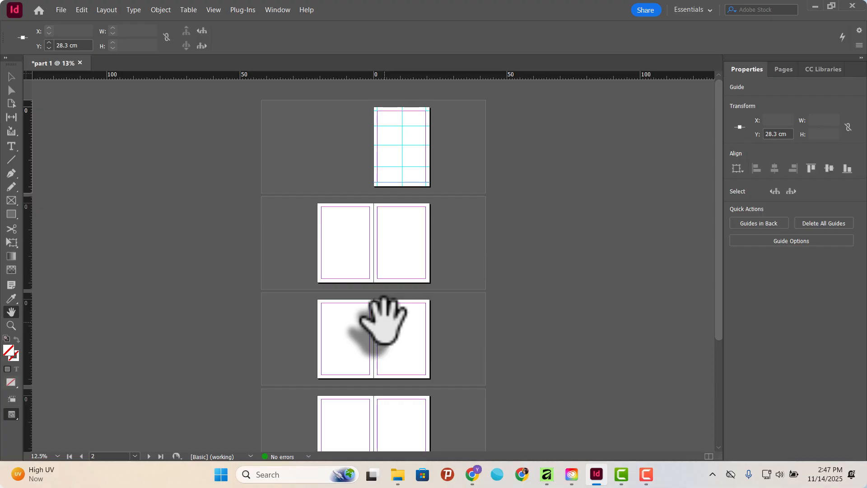
View the document at its actual size of 100% and reduce the magnification back to 12.5%.
{"action": "key", "text": "ctrl+1"}
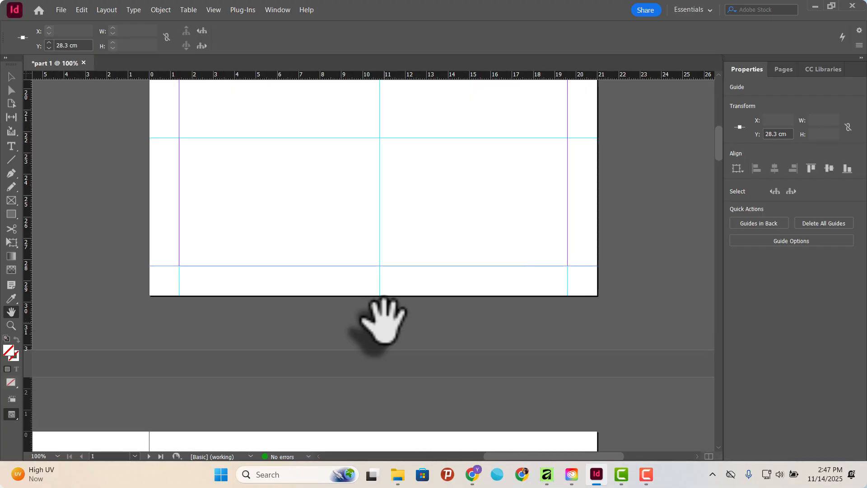
{"action": "key", "text": "ctrl+minus"}
{"action": "key", "text": "ctrl+minus"}
{"action": "key", "text": "ctrl+minus"}
{"action": "key", "text": "ctrl+minus"}
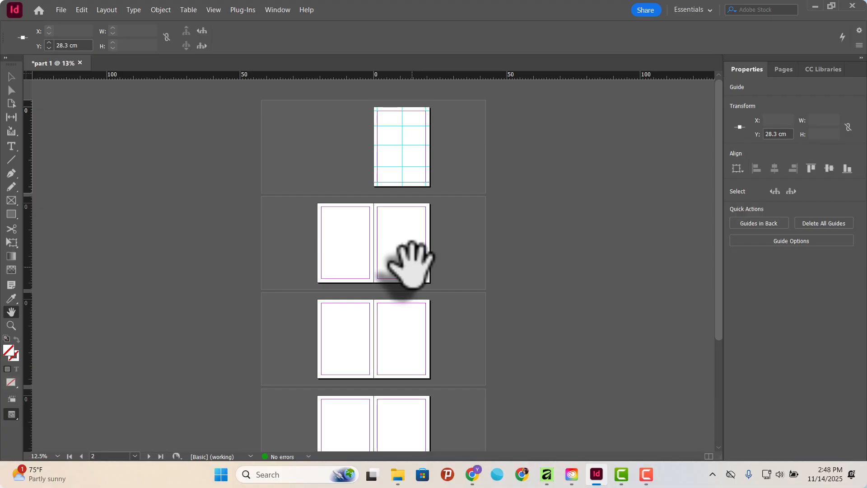
Review the preset zoom levels and set the document magnification to 125%.
{"action": "left_click", "coordinate": [58, 456]}
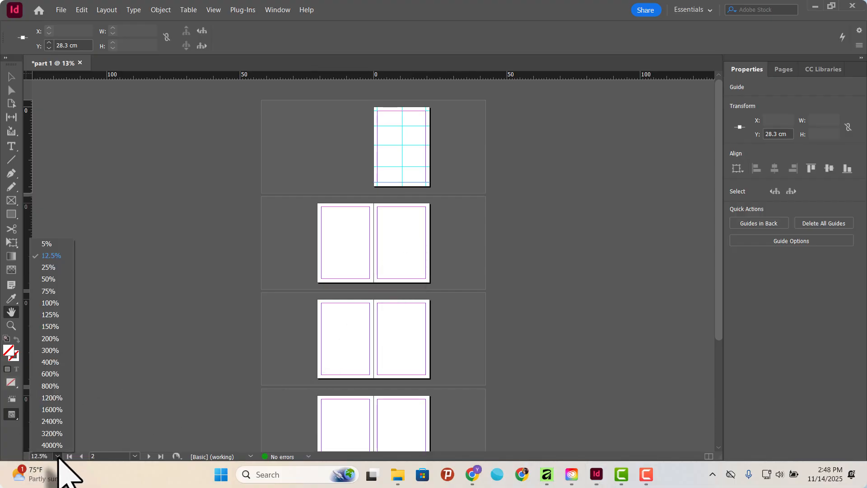
{"action": "left_click", "coordinate": [58, 456]}
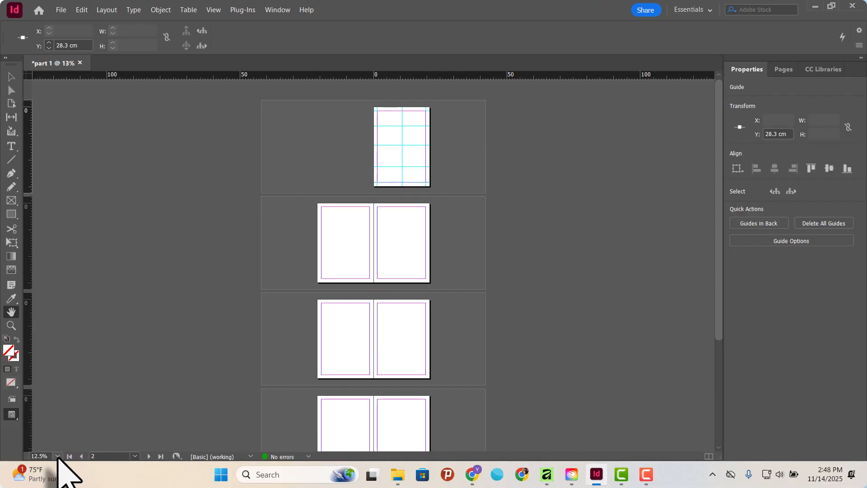
{"action": "left_click", "coordinate": [58, 457]}
{"action": "left_click", "coordinate": [58, 456]}
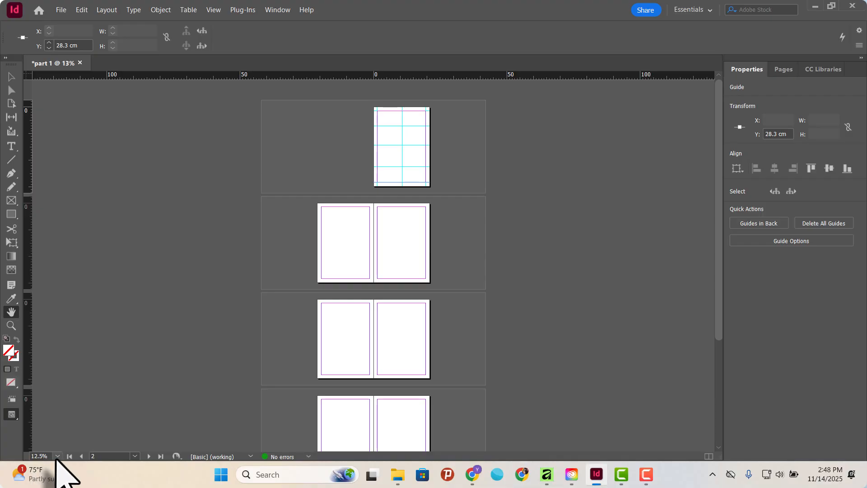
{"action": "left_click", "coordinate": [58, 456]}
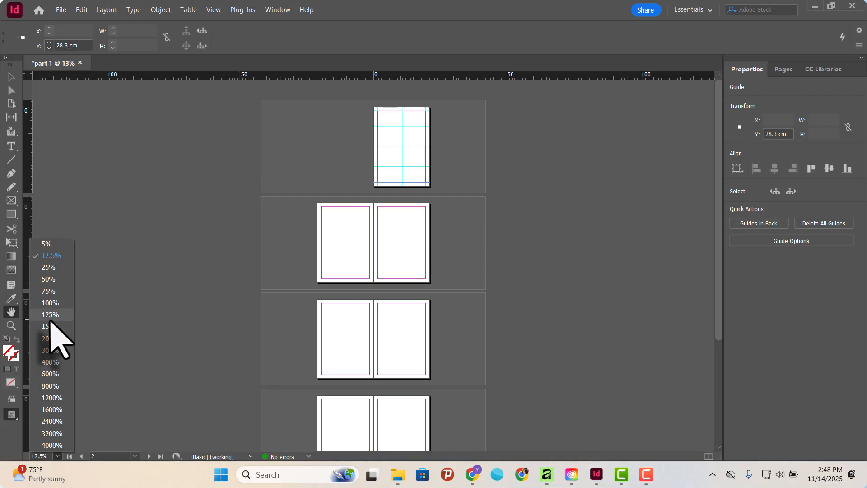
{"action": "left_click", "coordinate": [50, 316]}
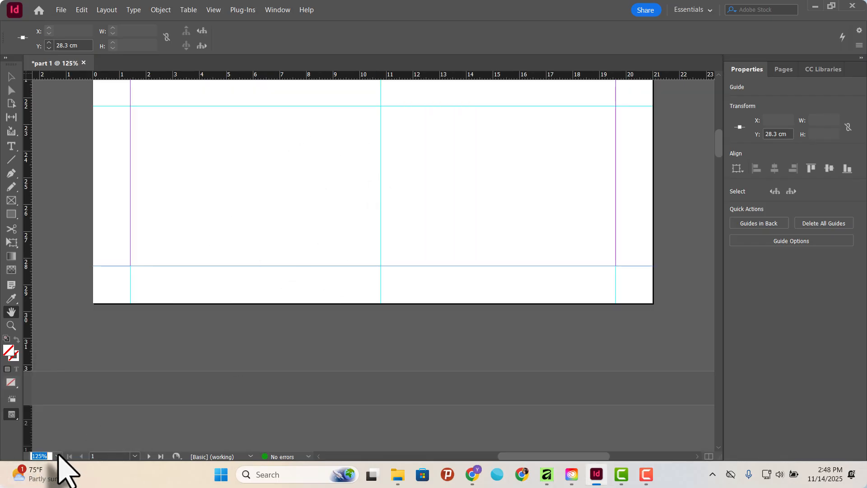
Set the document magnification to the 5% preset, followed by the 50% preset.
{"action": "left_click", "coordinate": [58, 456]}
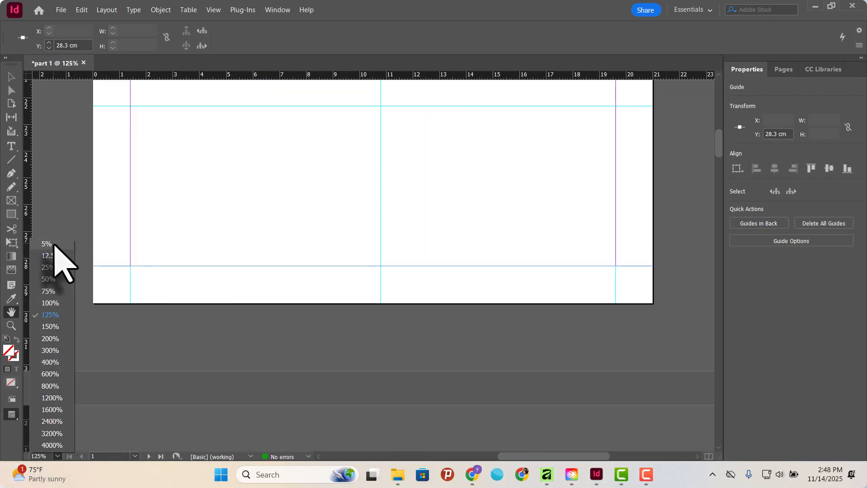
{"action": "left_click", "coordinate": [53, 245]}
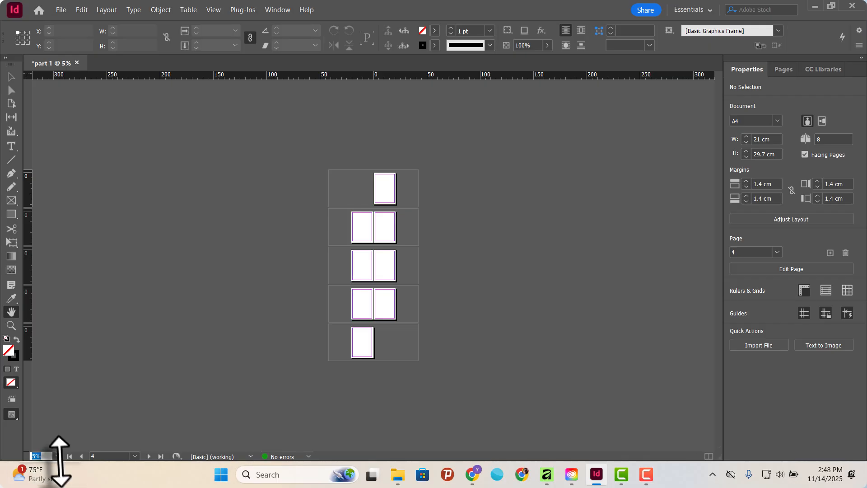
{"action": "left_click", "coordinate": [58, 456]}
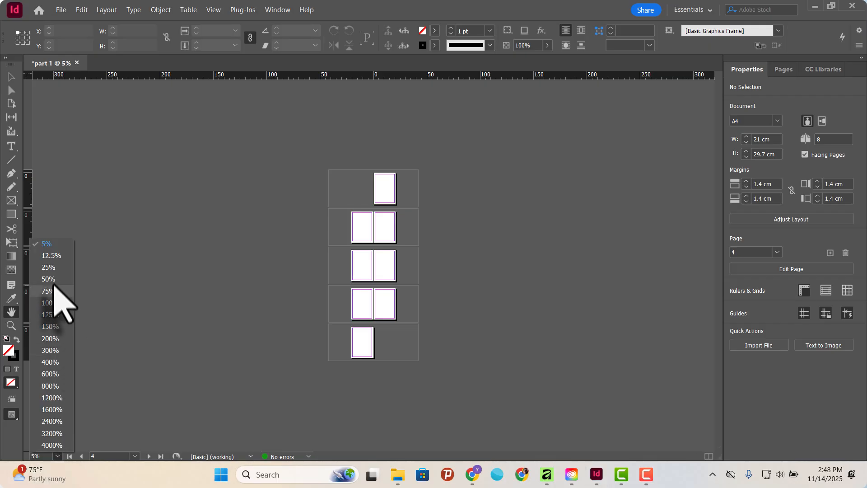
{"action": "left_click", "coordinate": [50, 279]}
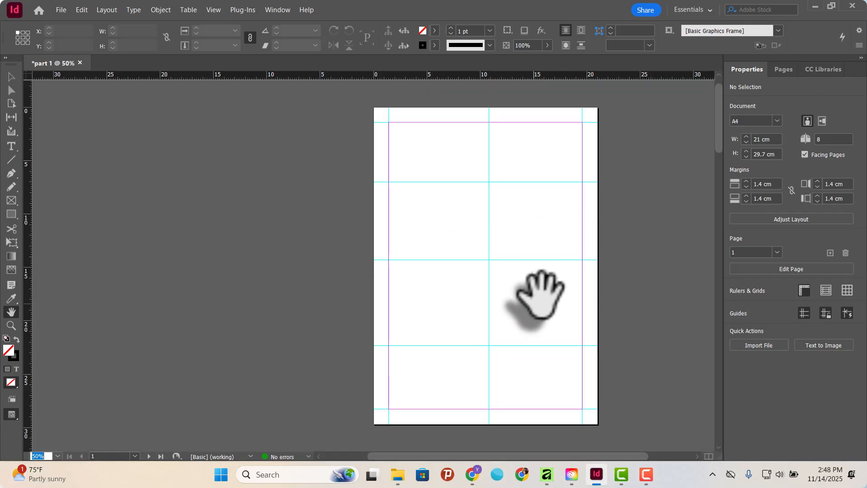
Set the magnification to the 800% preset and fit page 1 in the window.
{"action": "left_click", "coordinate": [58, 456]}
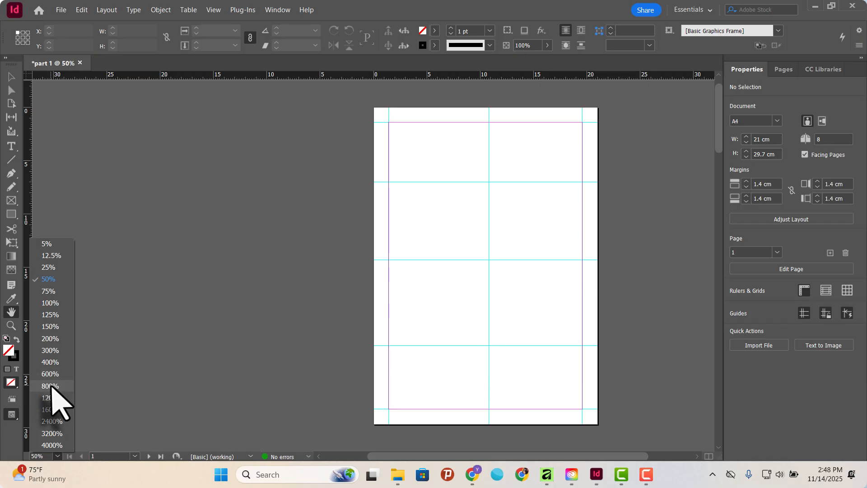
{"action": "left_click", "coordinate": [50, 386]}
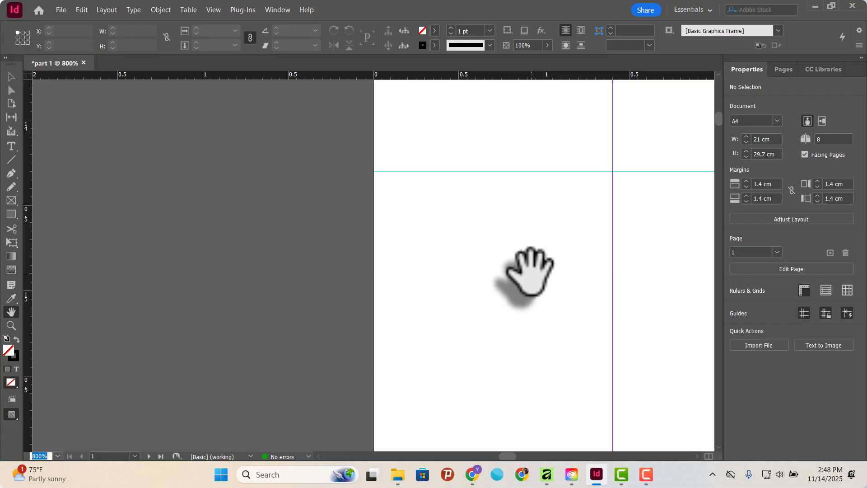
{"action": "key", "text": "ctrl+0"}
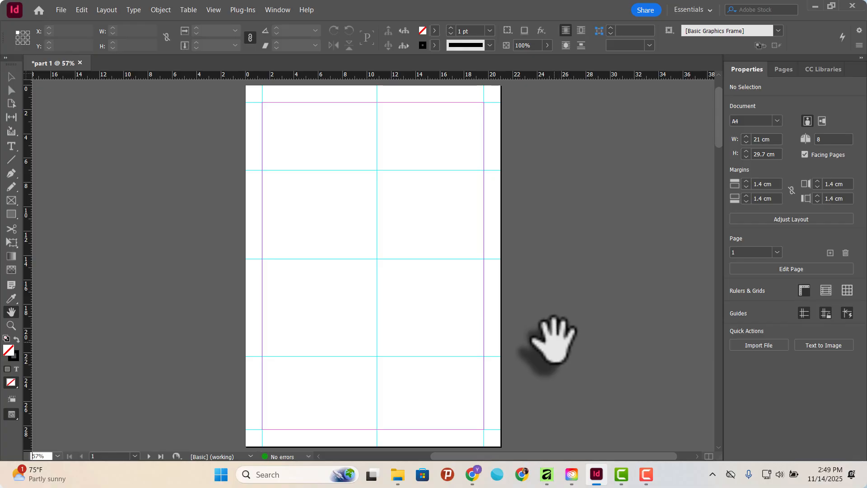
{"action": "left_click", "coordinate": [60, 10]}
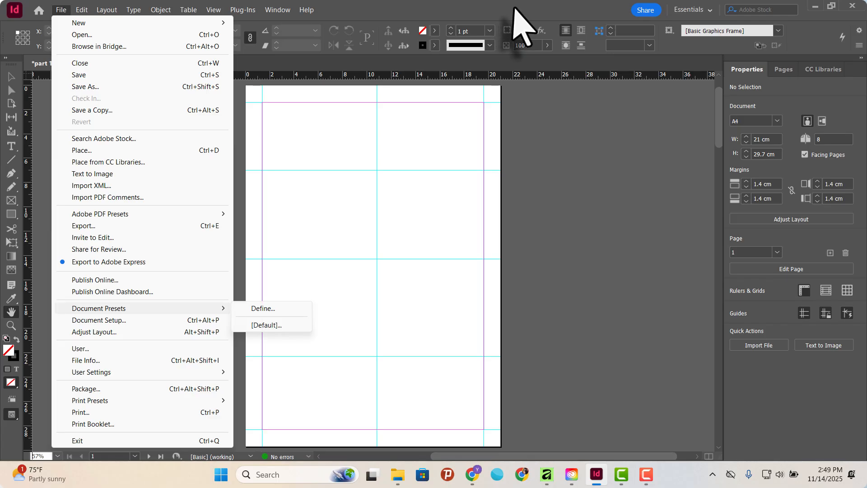
{"action": "key", "text": "Escape"}
{"action": "key", "text": "Escape"}
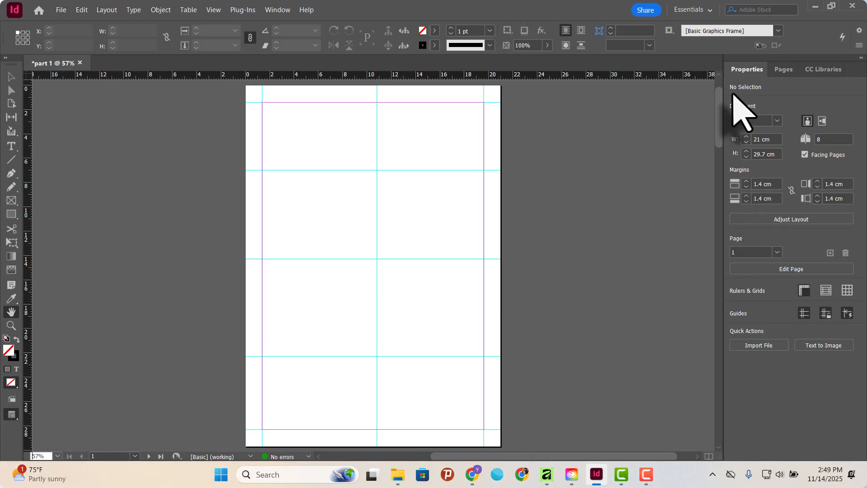